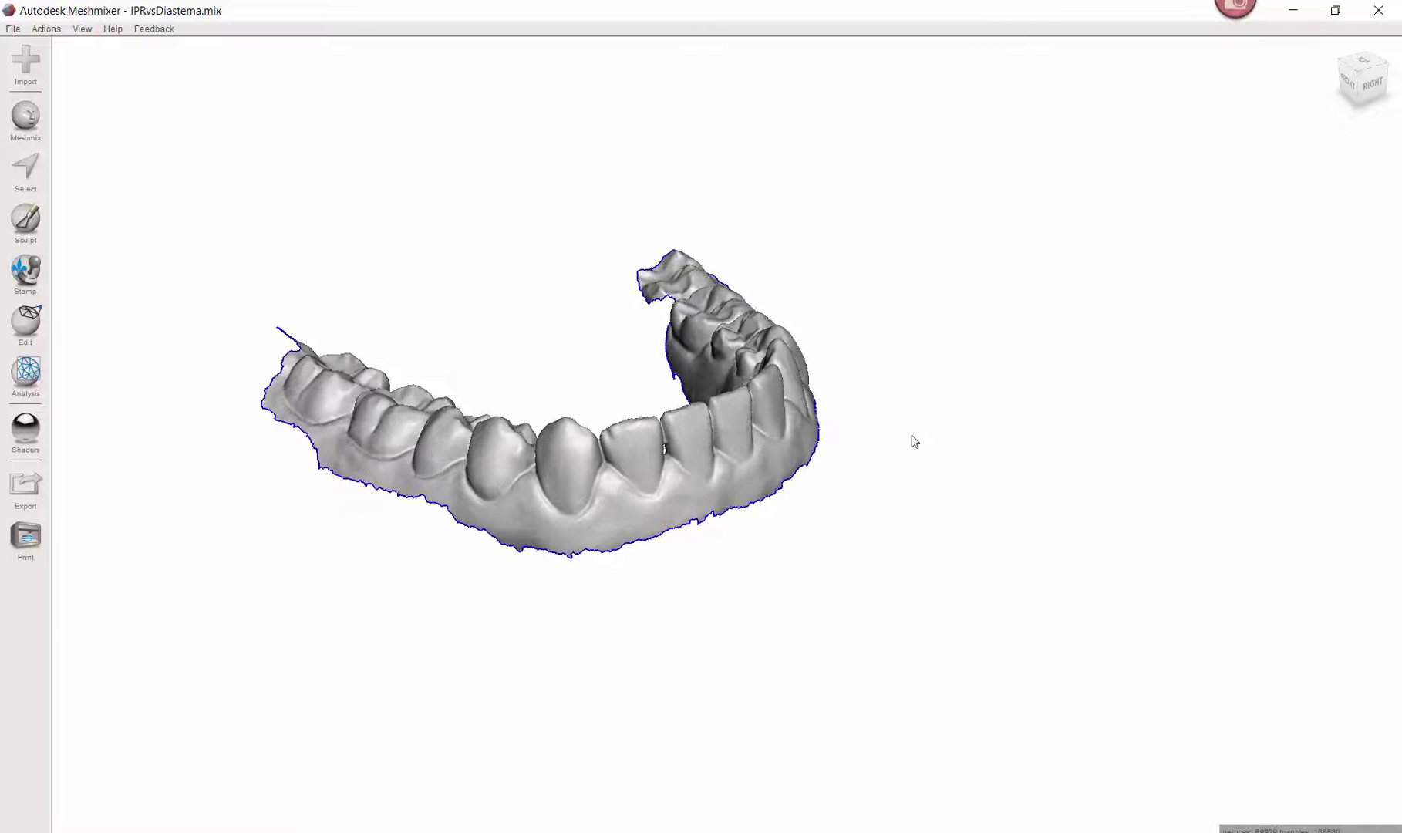
- Select the outer surface of the first premolar behind the canine with the Unwrap Brush at size 37
right_drag(976, 431, 944, 400)
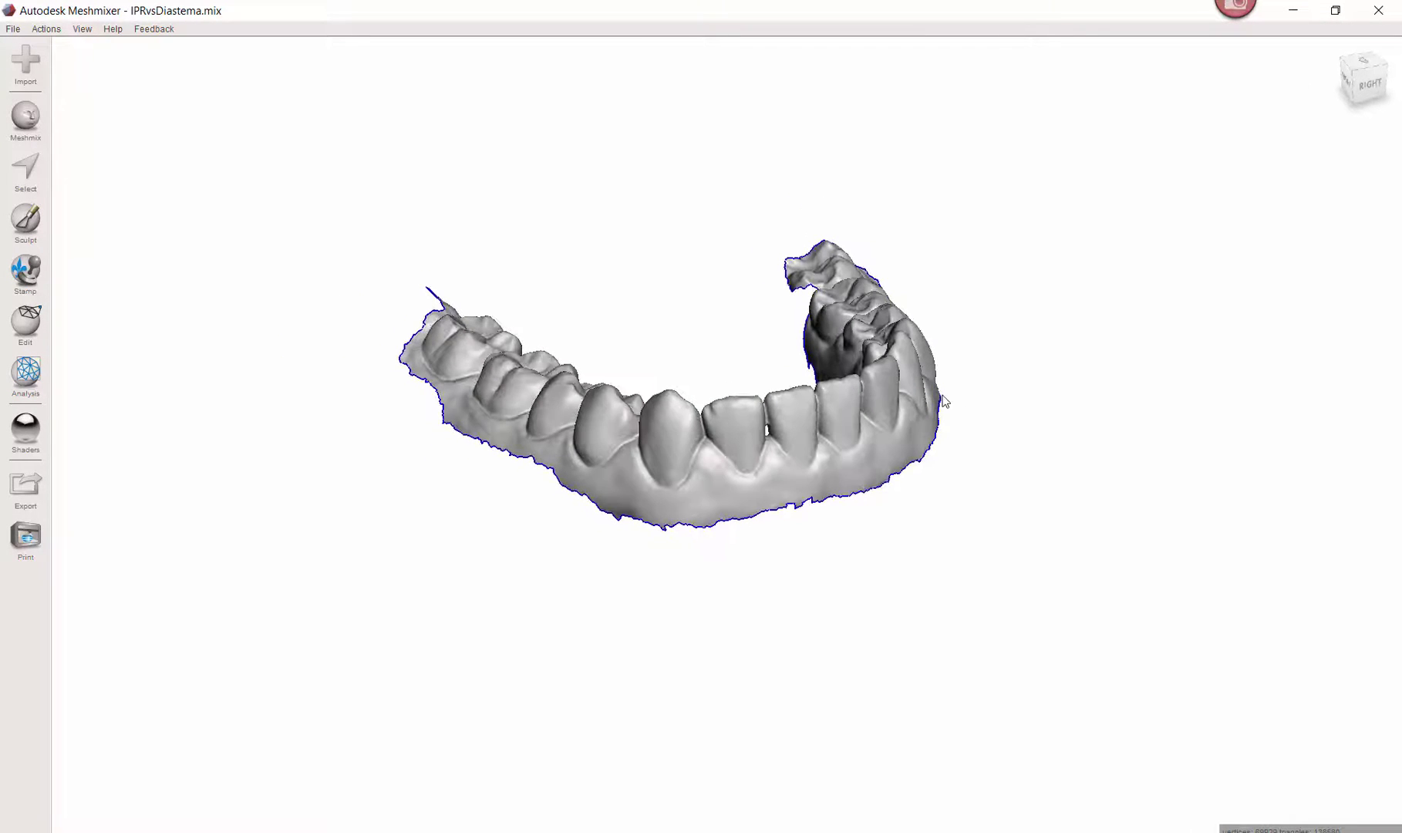
right_drag(858, 416, 846, 542)
scroll(879, 416, up, 3)
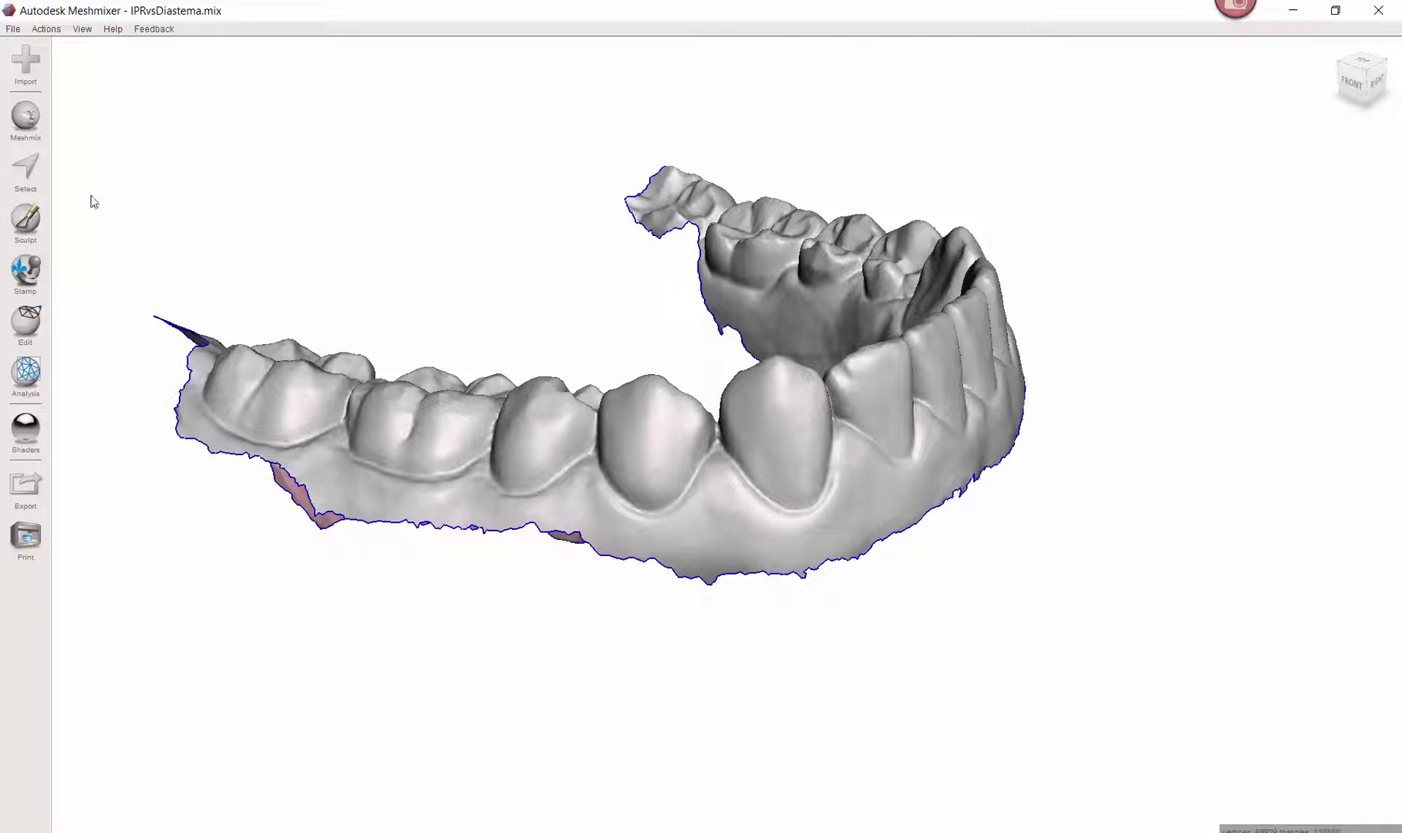
click(25, 168)
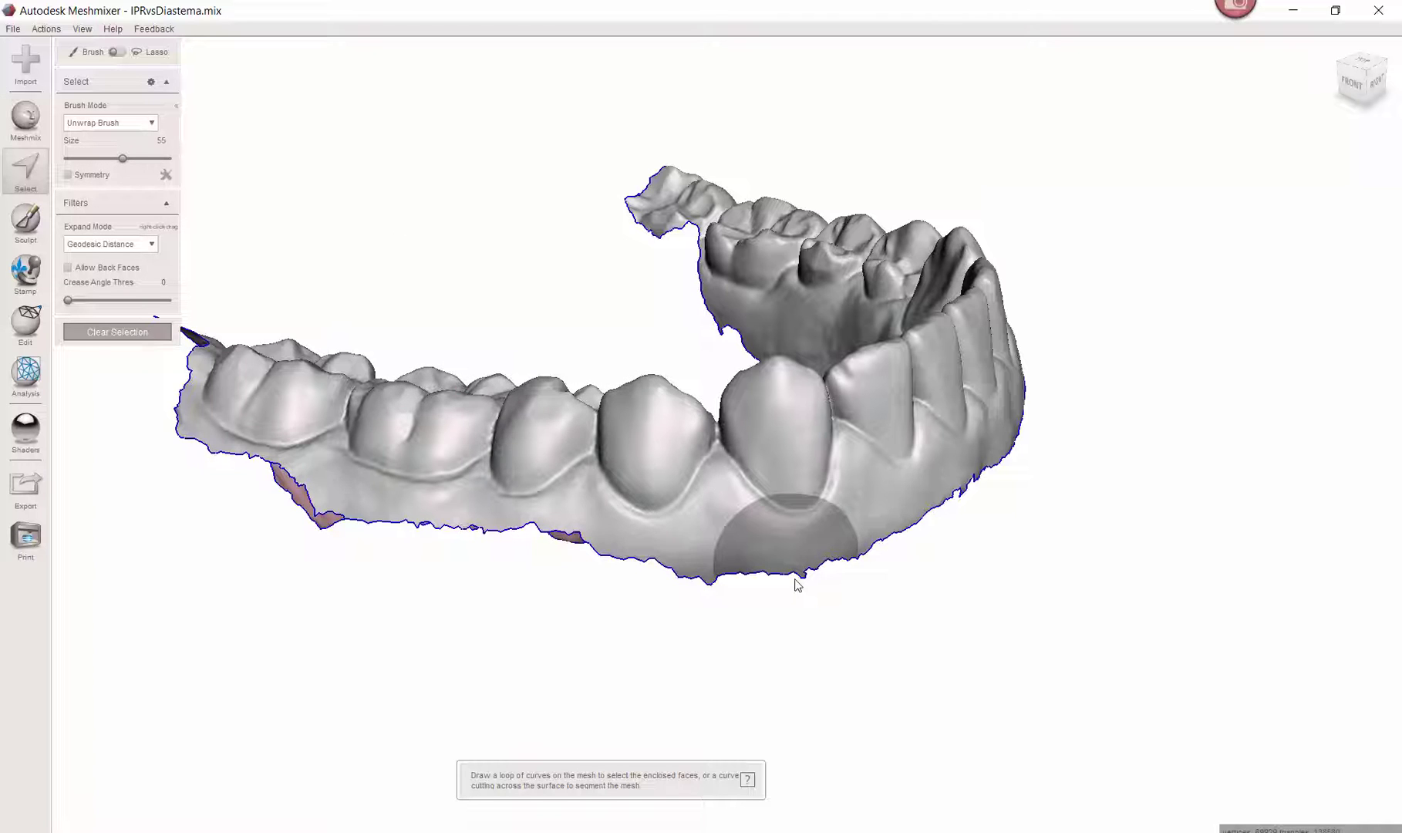
key(bracketleft)
key(bracketleft)
key(bracketleft)
key(bracketleft)
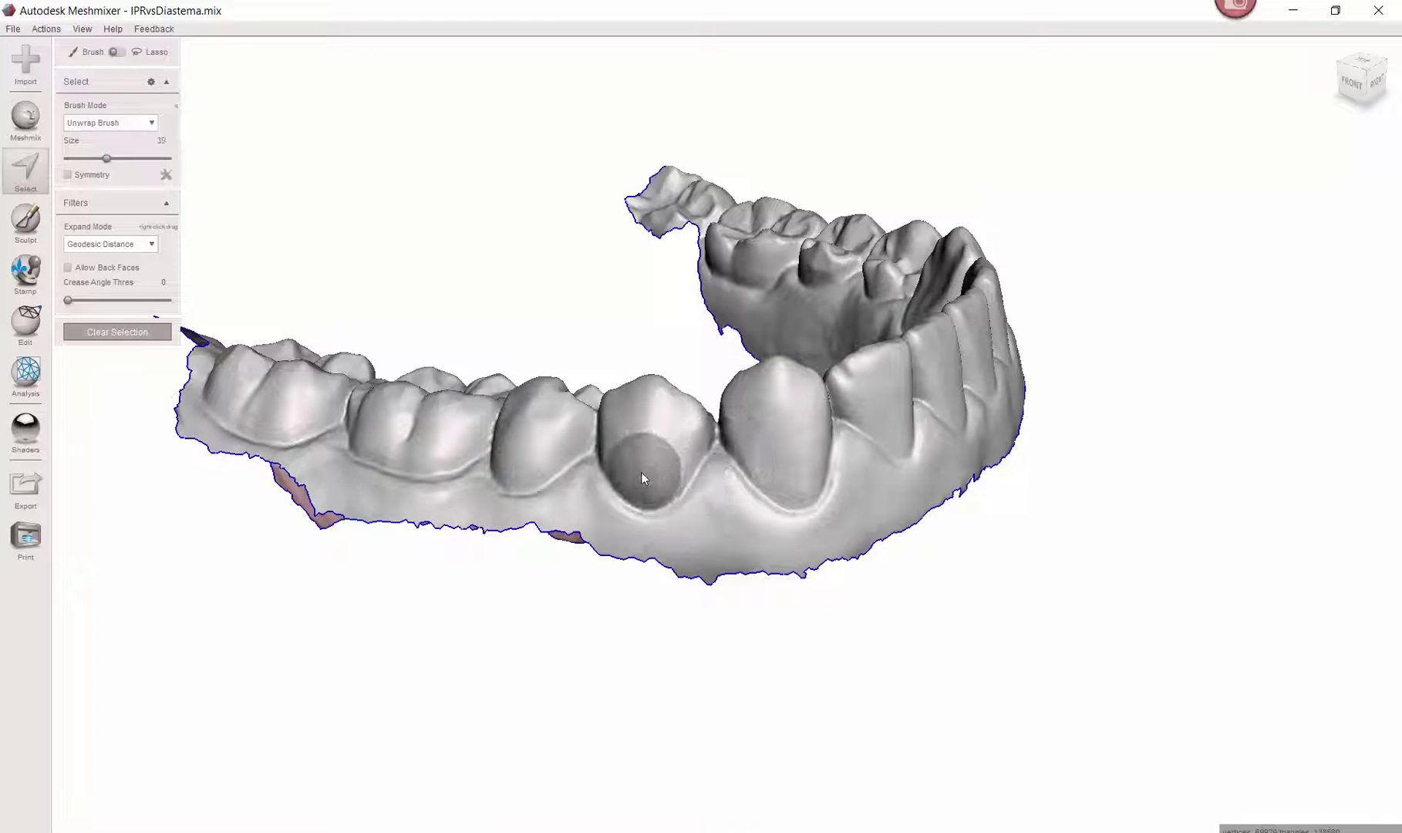
key(bracketleft)
drag(641, 472, 618, 427)
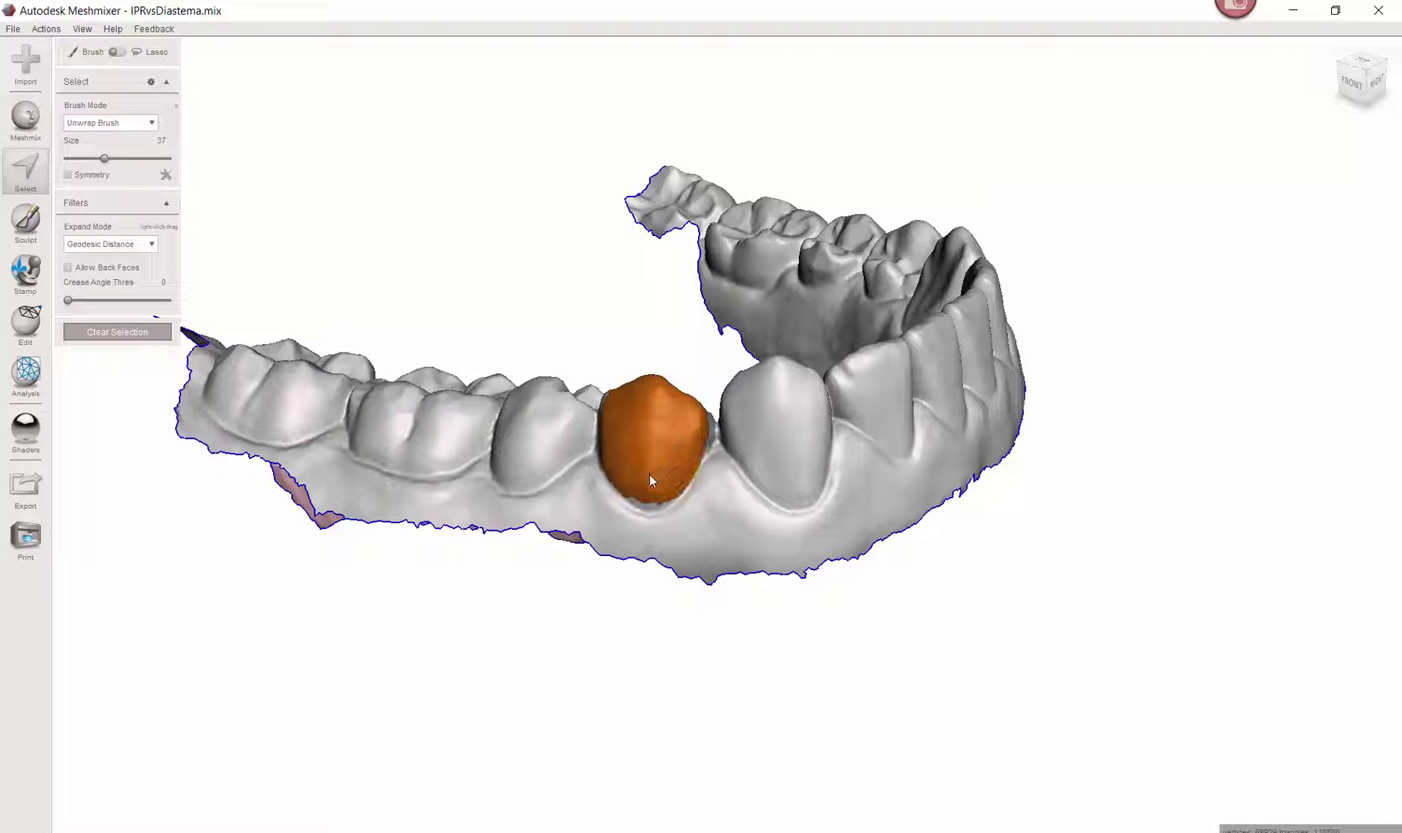
- Extend the selection over the first premolar's chewing, inner and side surfaces, undoing any stroke that spills past the tooth
right_drag(649, 486, 542, 359)
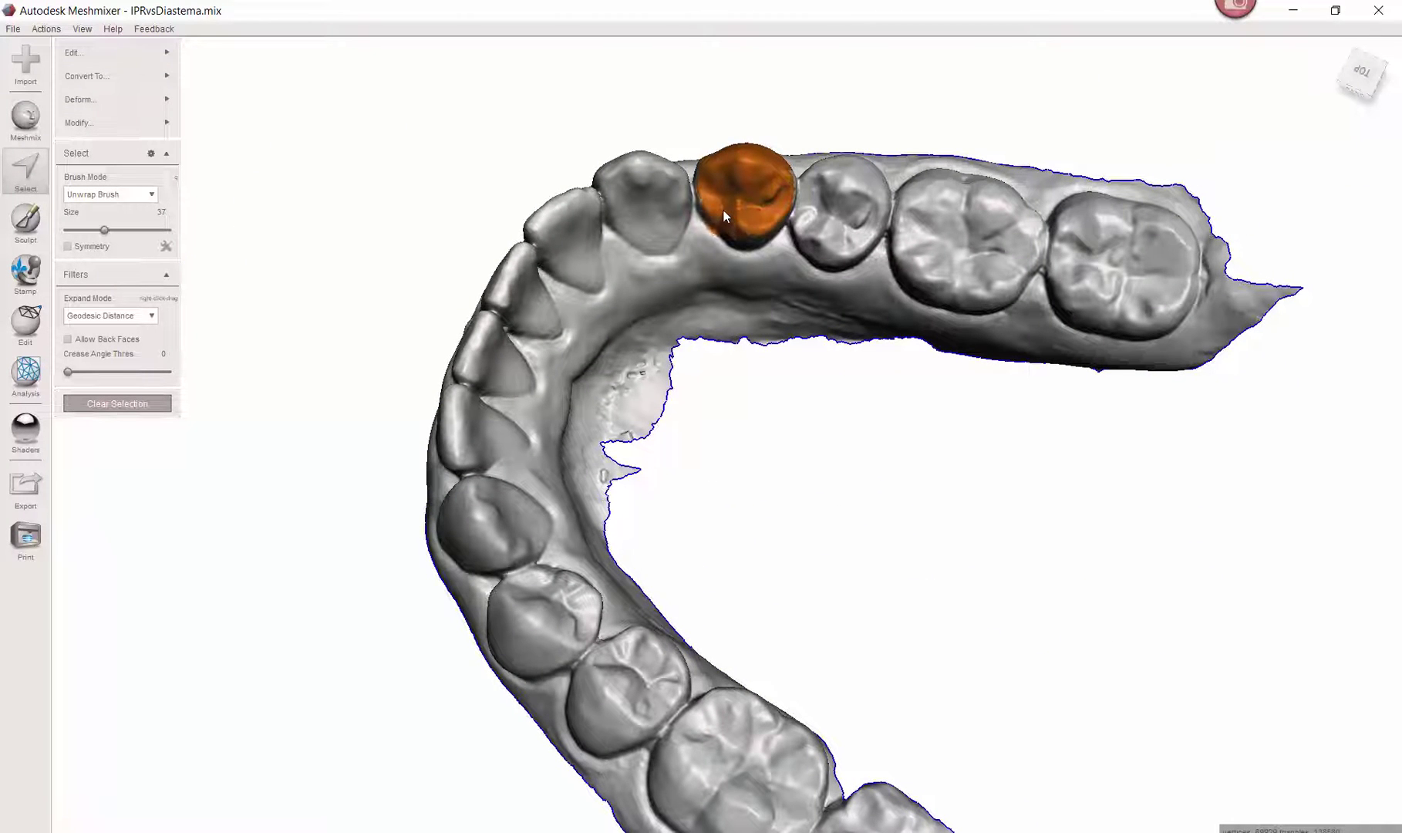
right_drag(719, 201, 798, 314)
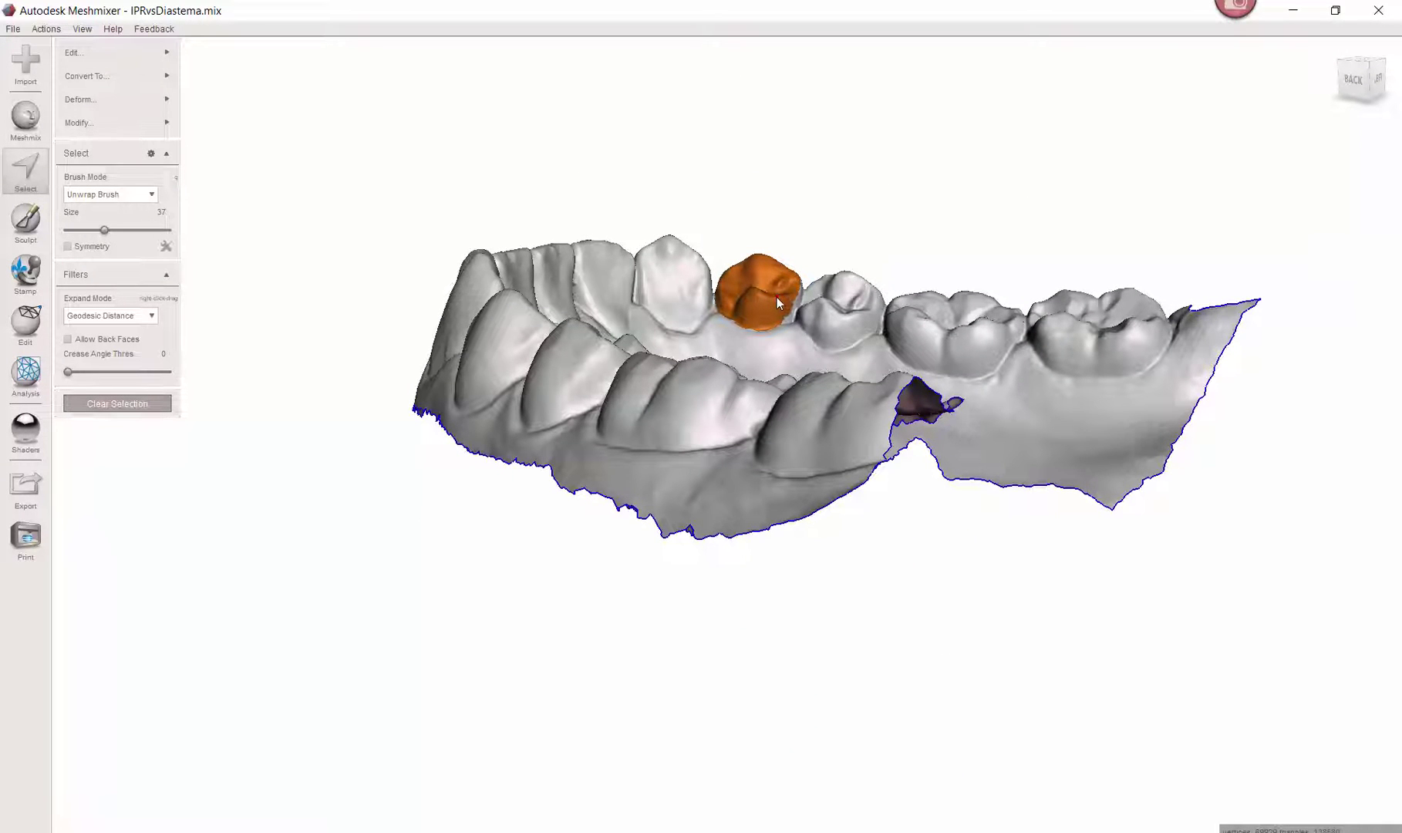
right_drag(784, 286, 416, 360)
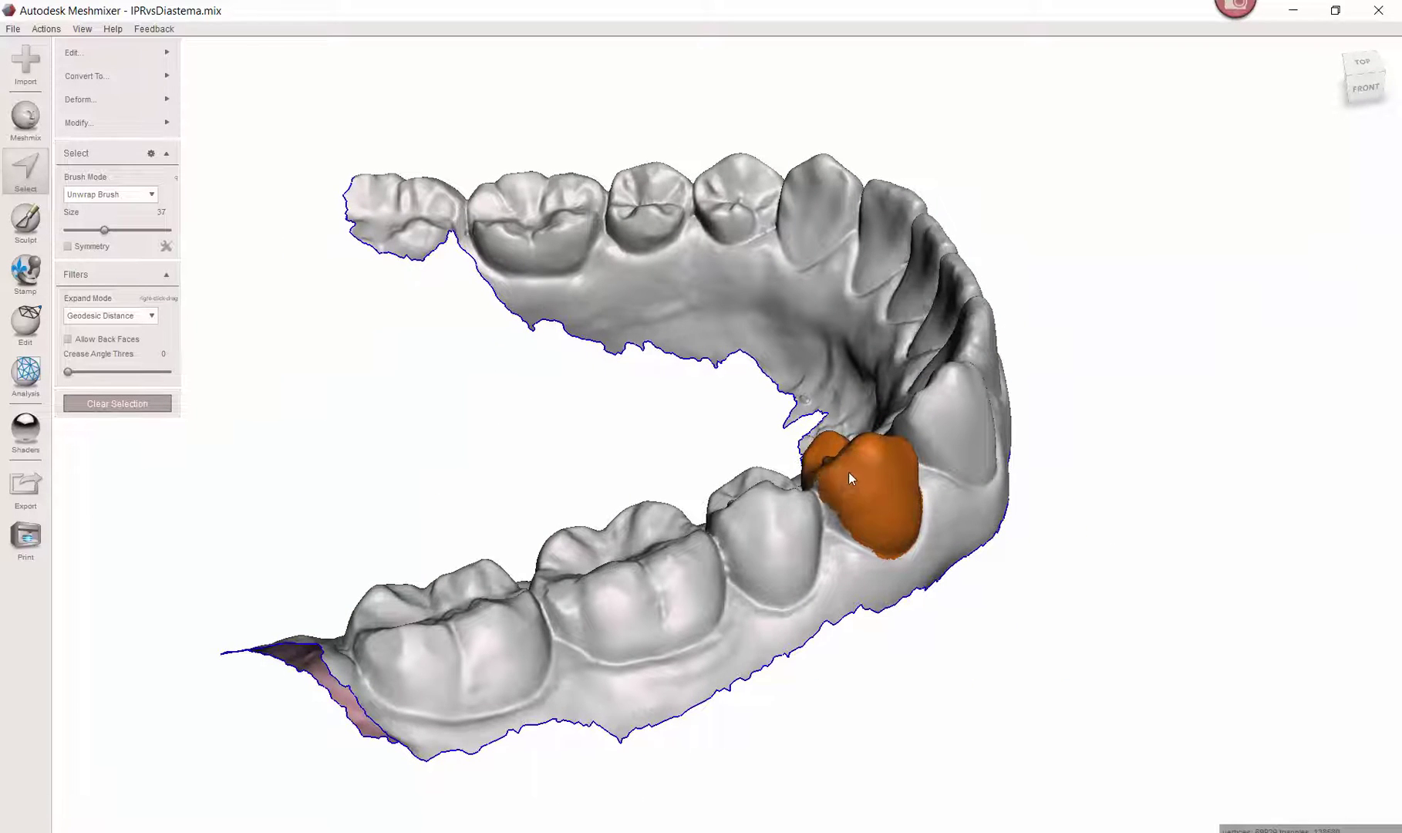
right_drag(848, 472, 755, 441)
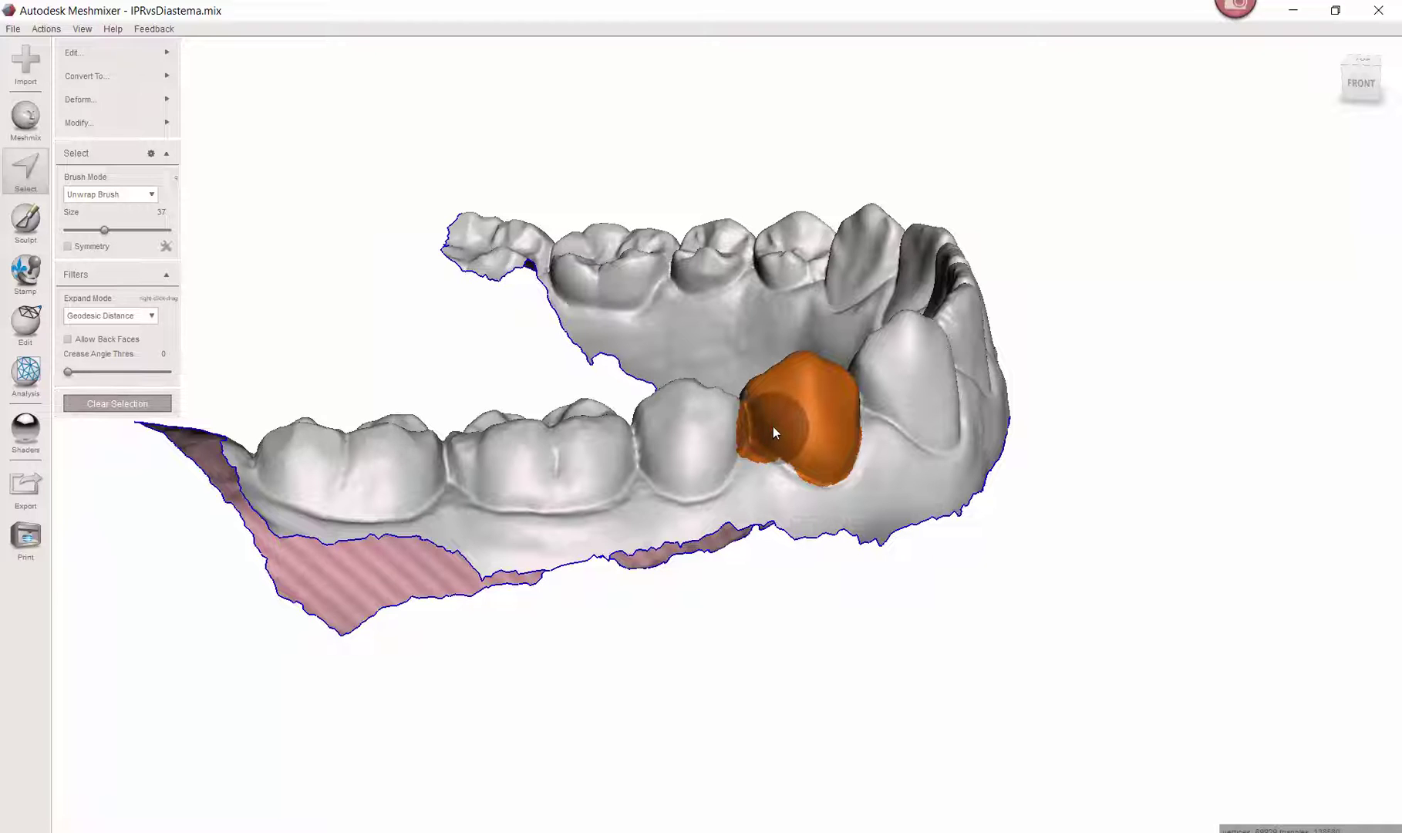
key(ctrl+z)
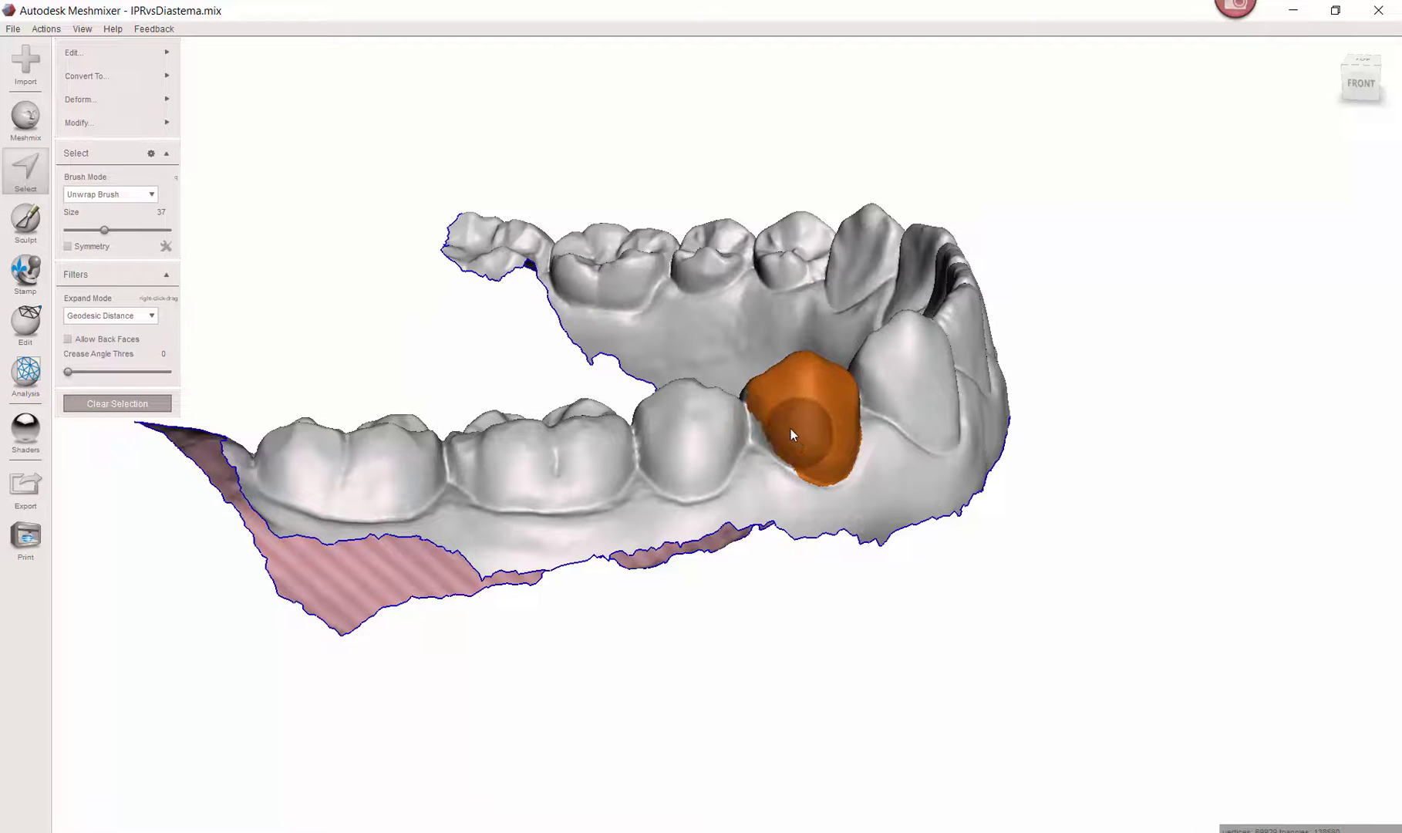
right_drag(859, 432, 810, 455)
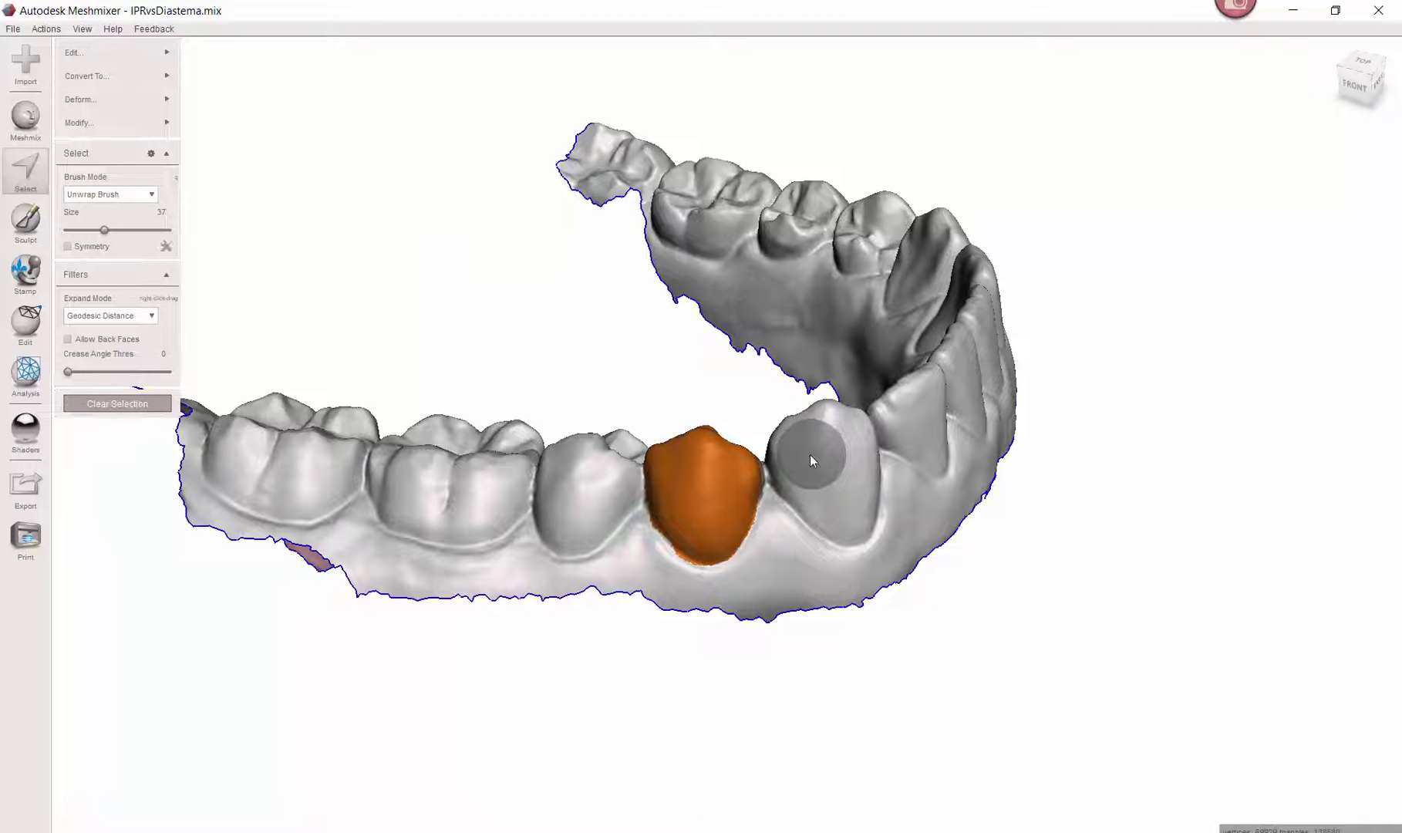
right_drag(815, 459, 756, 494)
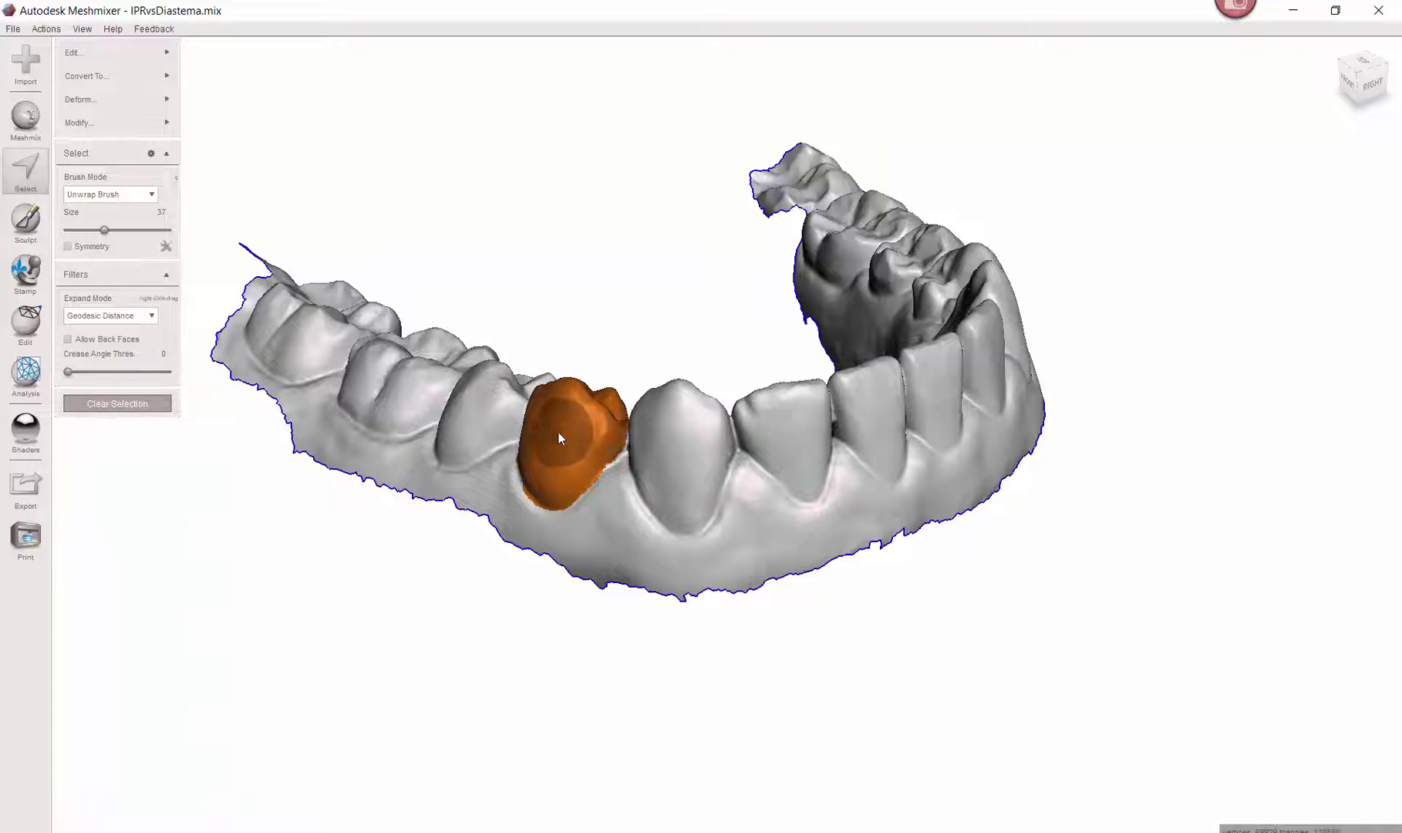
right_drag(557, 438, 619, 430)
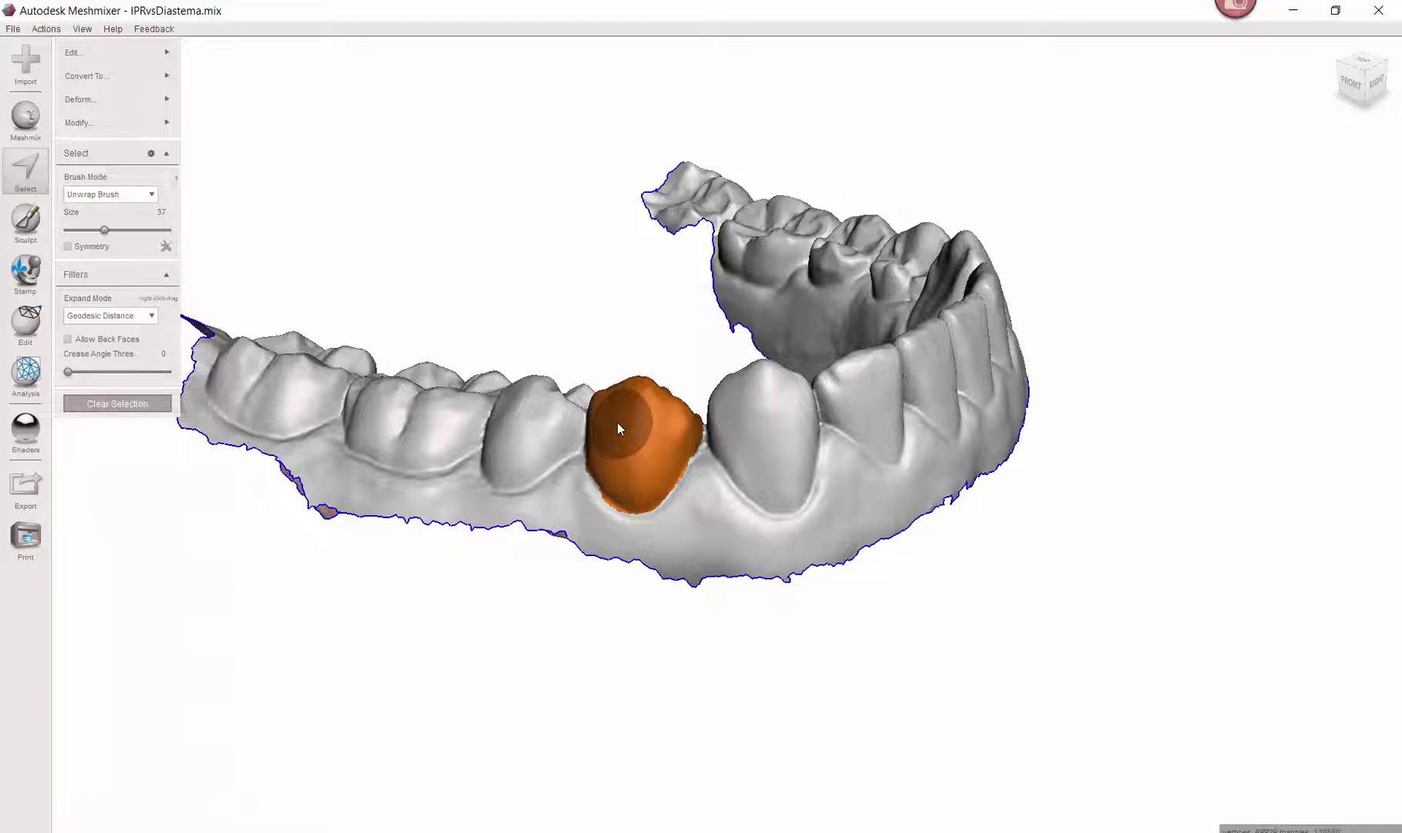
- Create a face group from the selected first premolar
right_drag(1020, 355, 1010, 378)
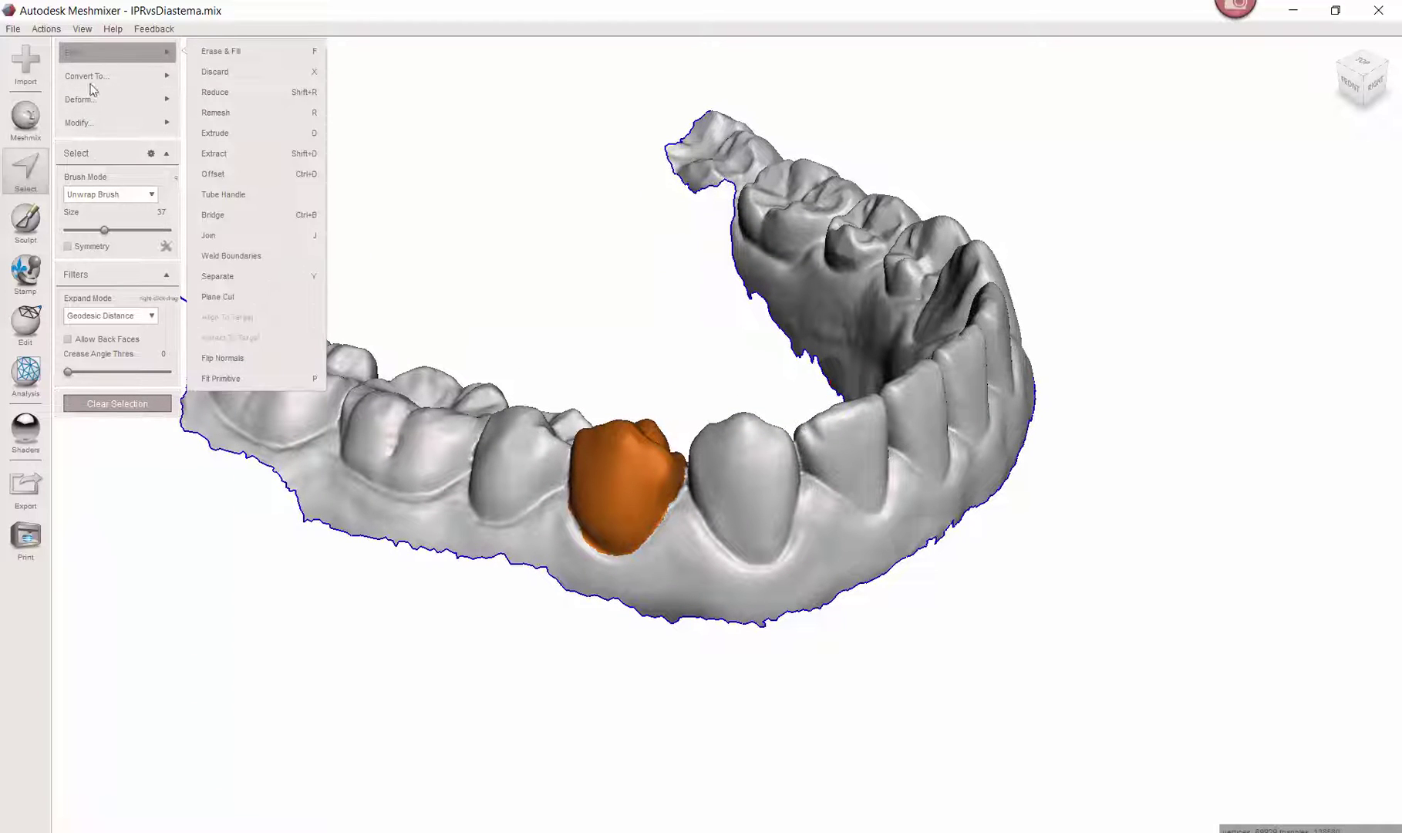
mouse_move(152, 127)
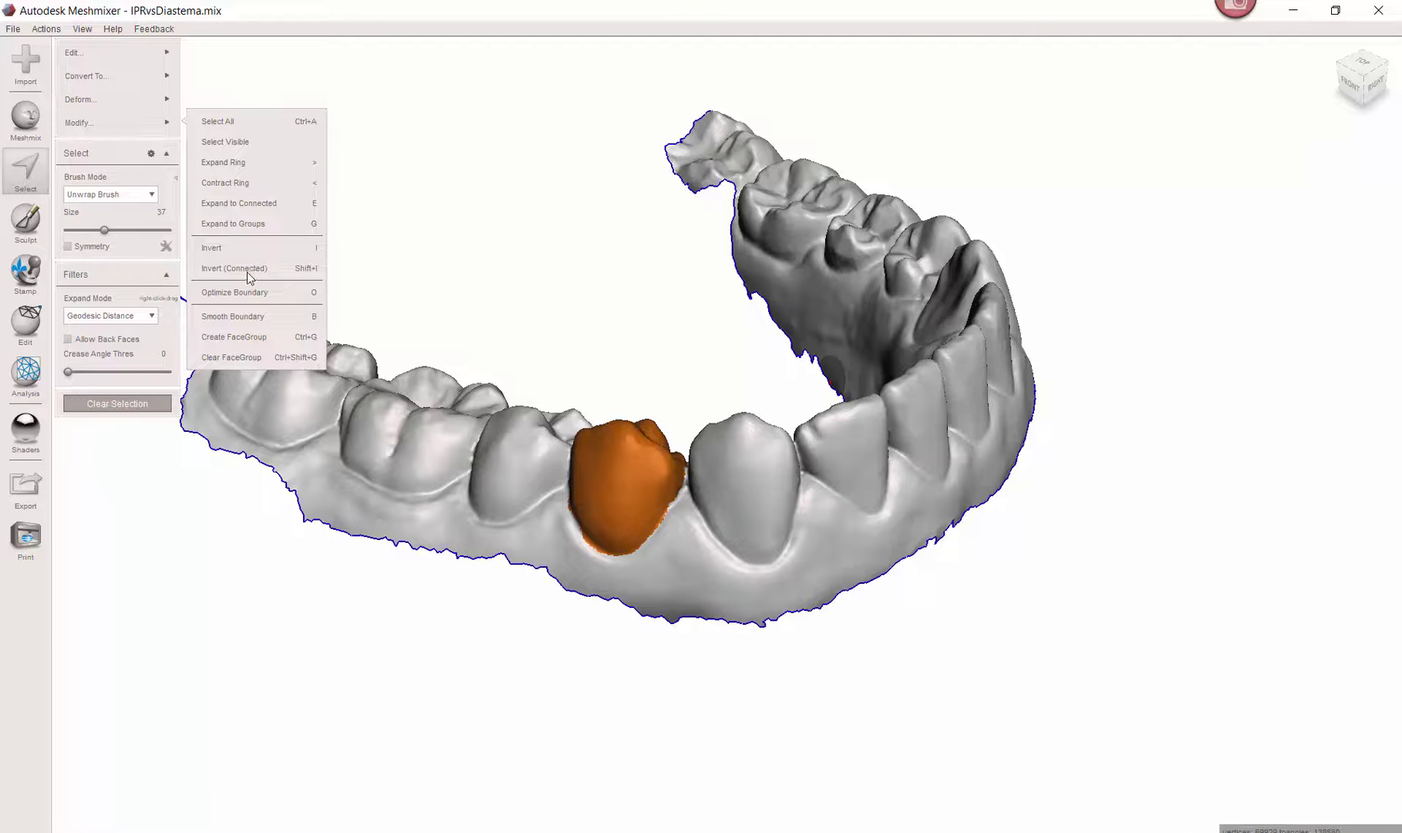
click(223, 340)
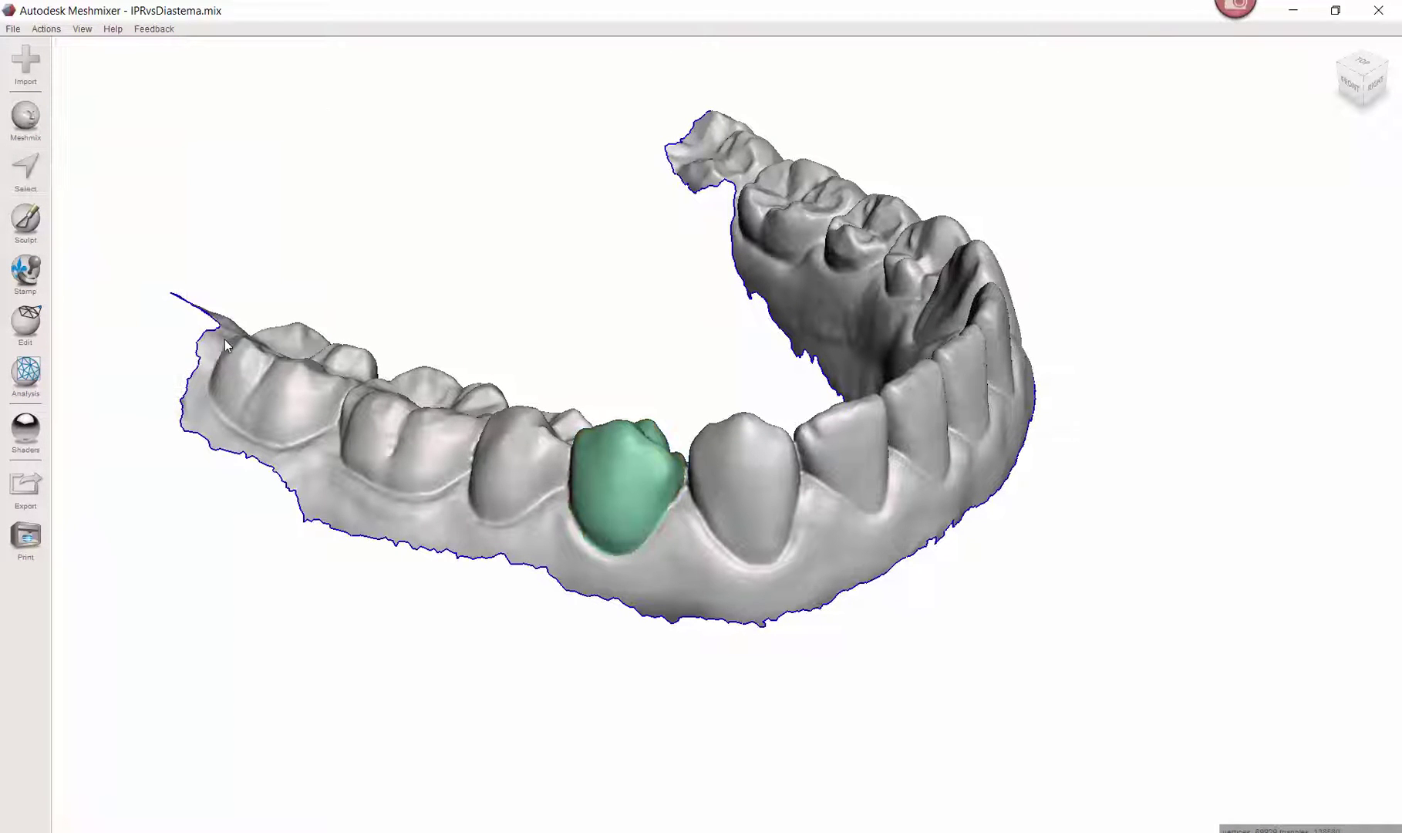
- Select the outer surface of the neighbouring second premolar and turn it into its own face group
mouse_move(775, 615)
right_down()
mouse_move(843, 533)
mouse_move(817, 606)
right_up()
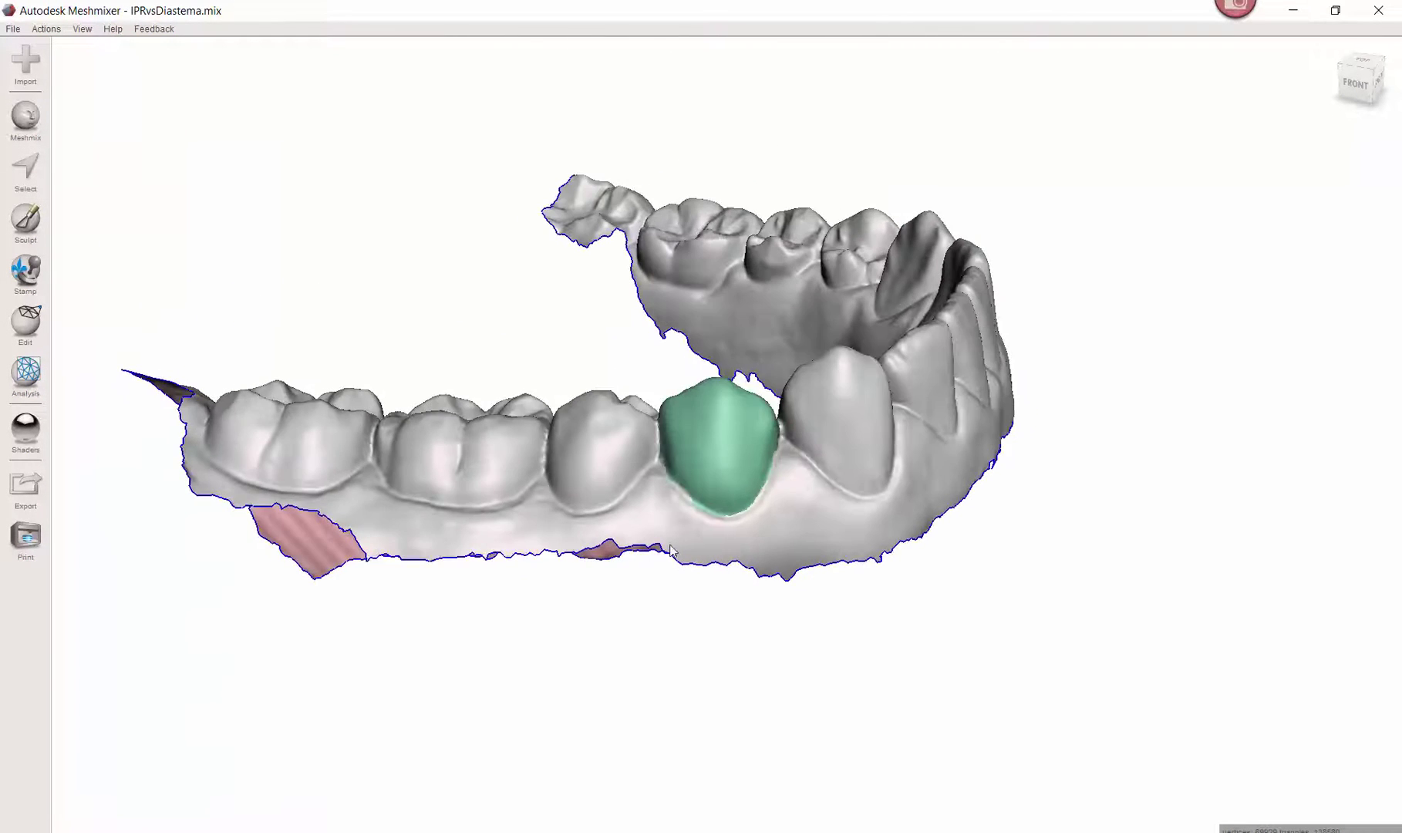
key(s)
mouse_move(585, 452)
mouse_down()
mouse_move(571, 432)
mouse_move(565, 456)
mouse_up()
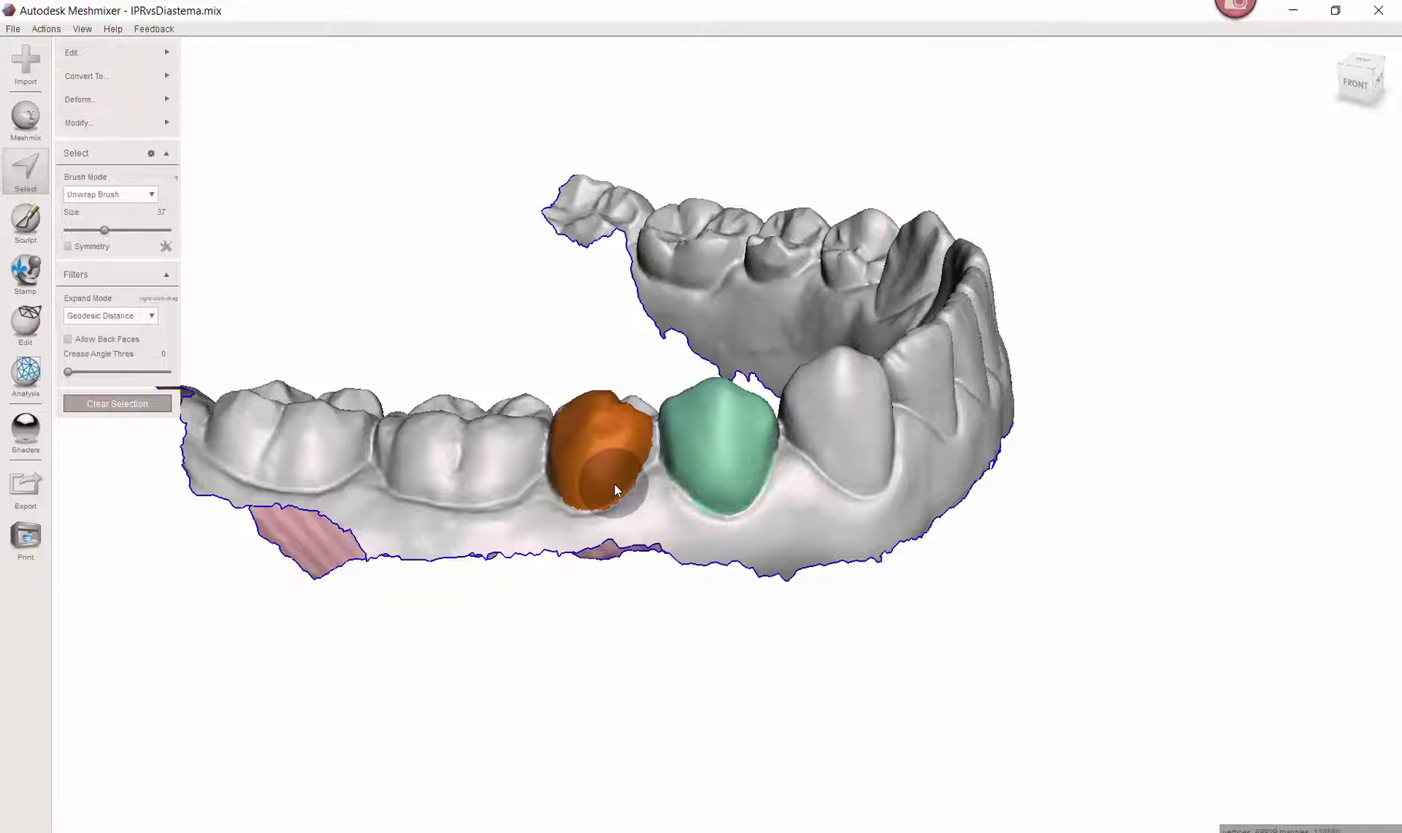
key(ctrl+g)
- Select the outer and chewing surfaces of the first molar behind the premolars and create a face group from them
right_drag(473, 496, 505, 484)
key(s)
drag(466, 463, 441, 462)
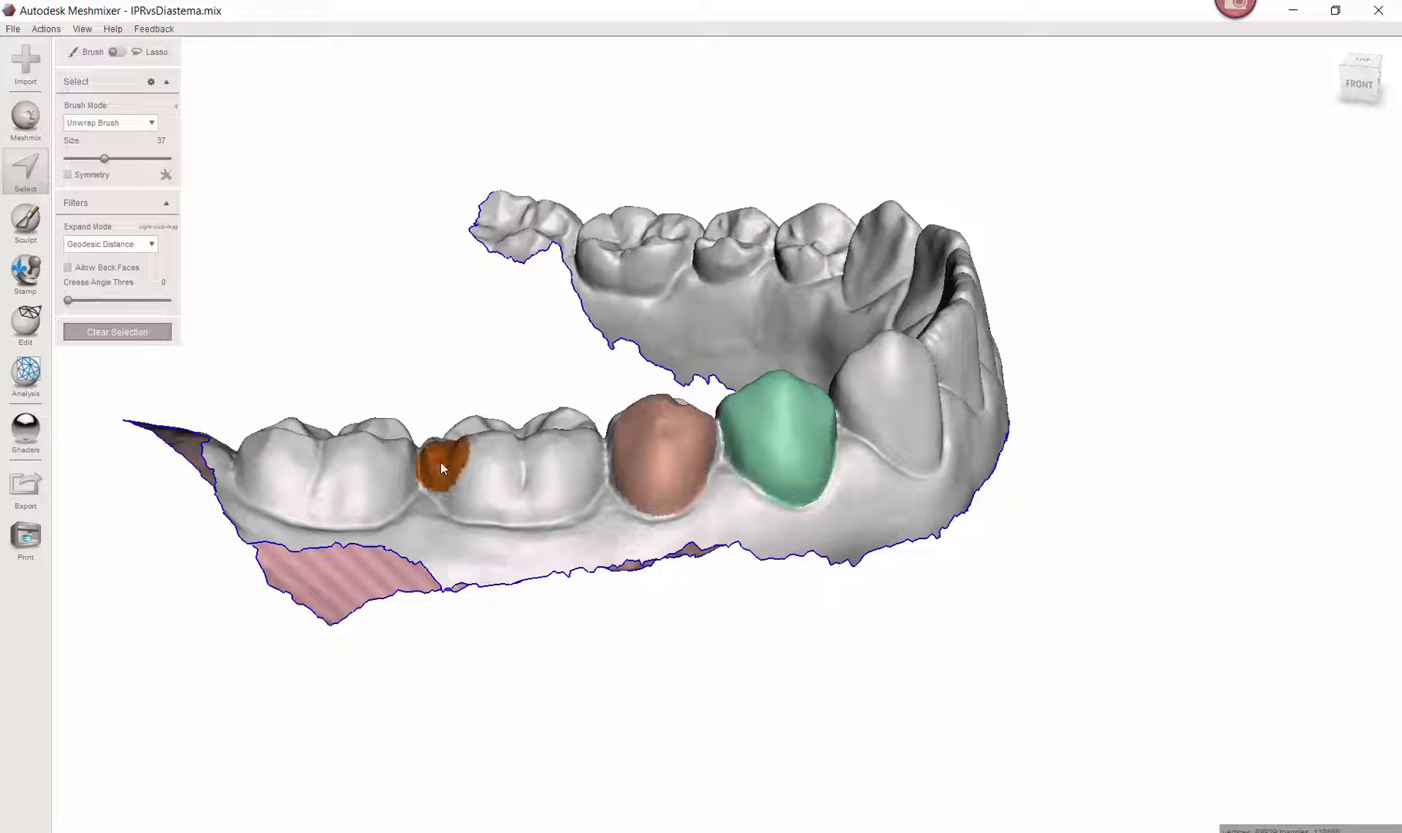
drag(527, 495, 569, 468)
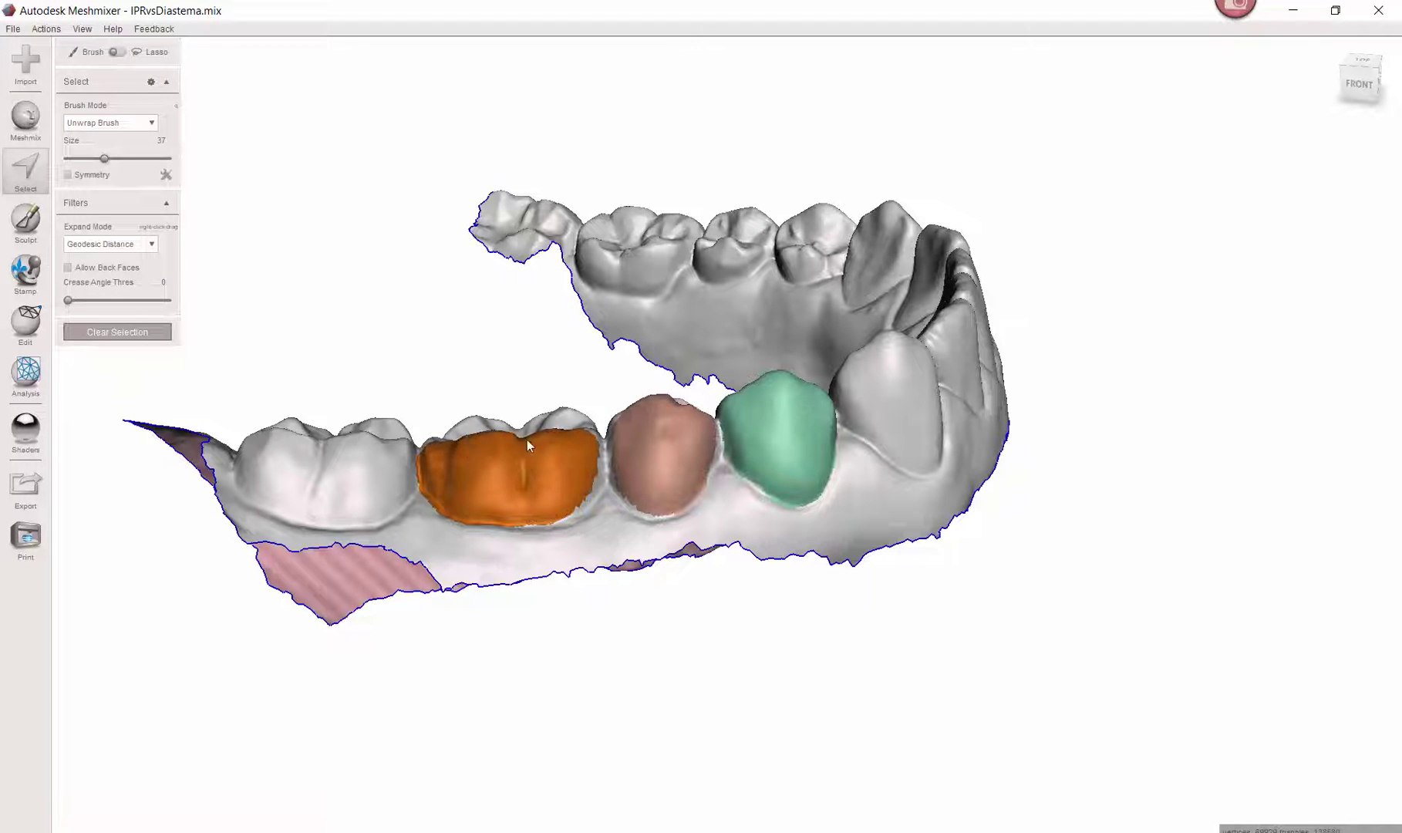
right_drag(527, 439, 424, 527)
drag(494, 516, 541, 551)
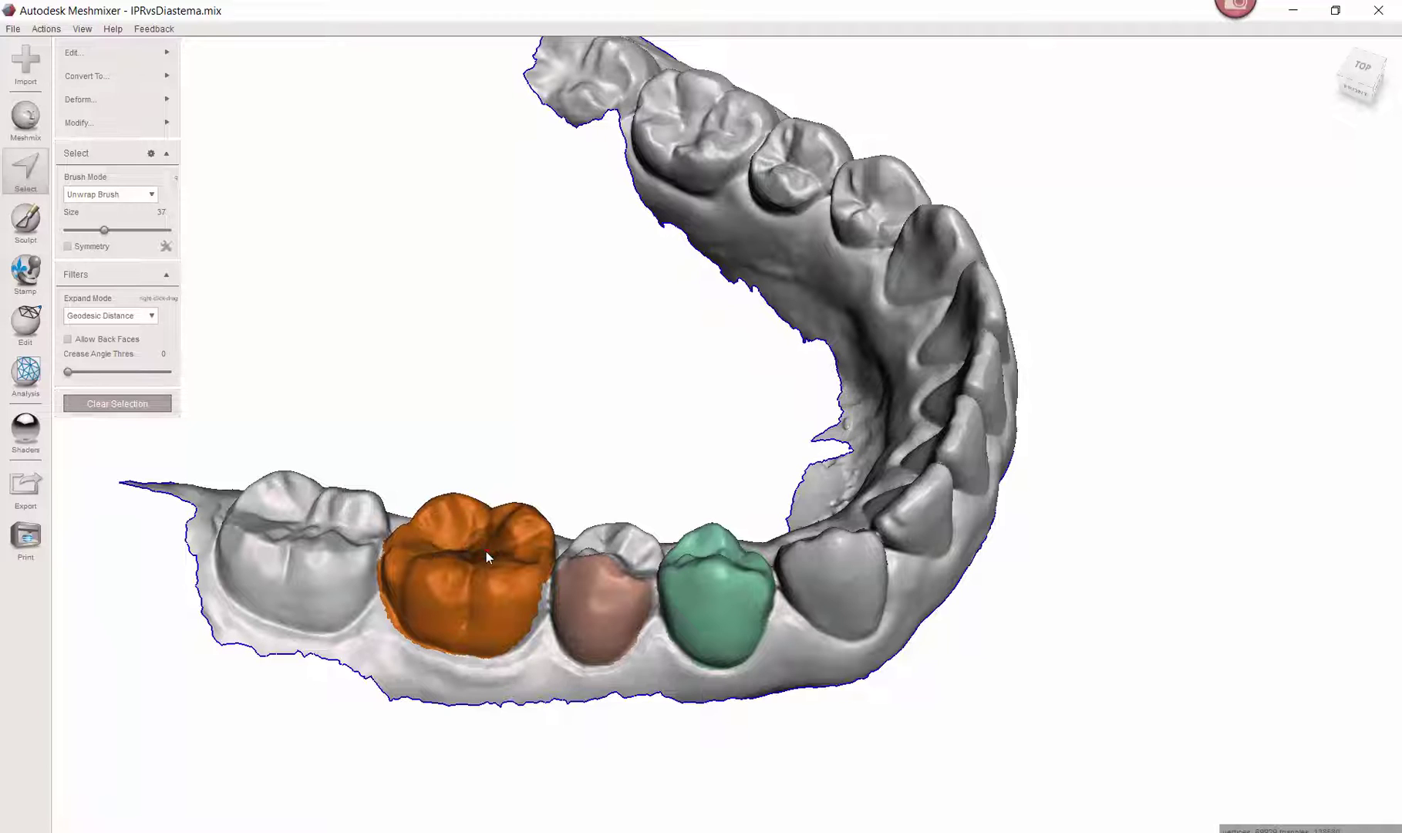
key(ctrl+g)
key(Escape)
right_drag(630, 609, 541, 395)
key(s)
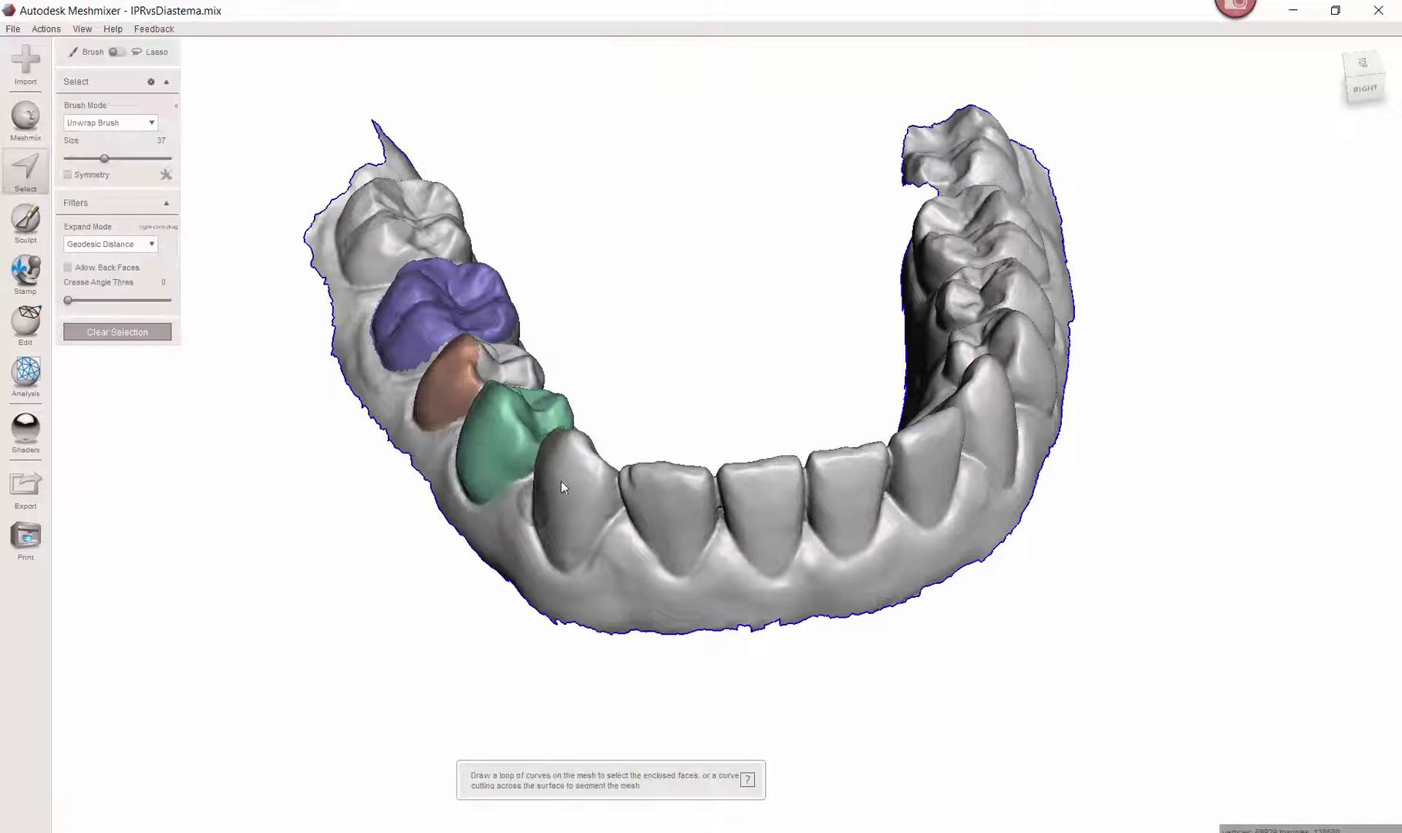
right_drag(561, 481, 579, 521)
click(579, 520)
drag(420, 444, 345, 389)
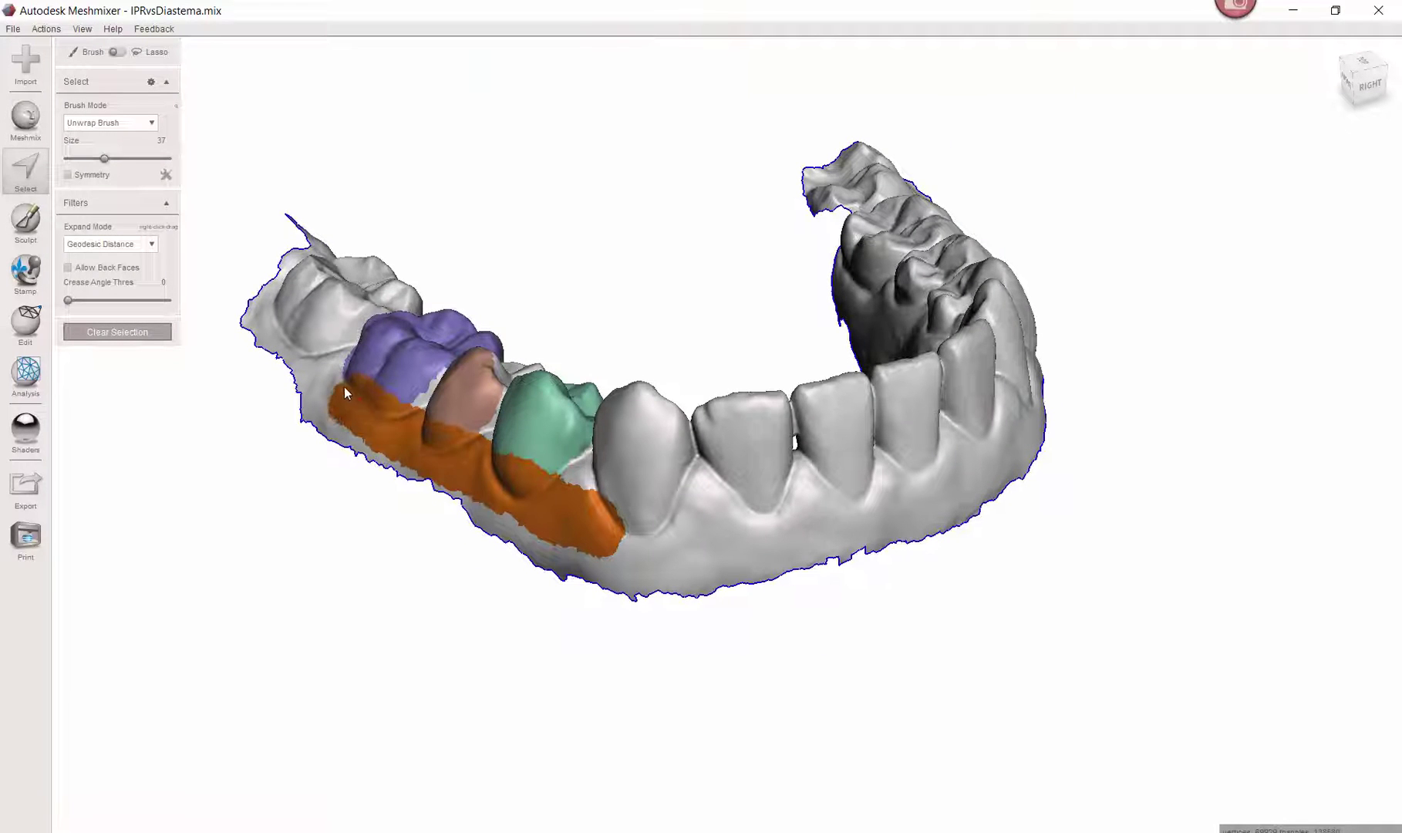
key(Escape)
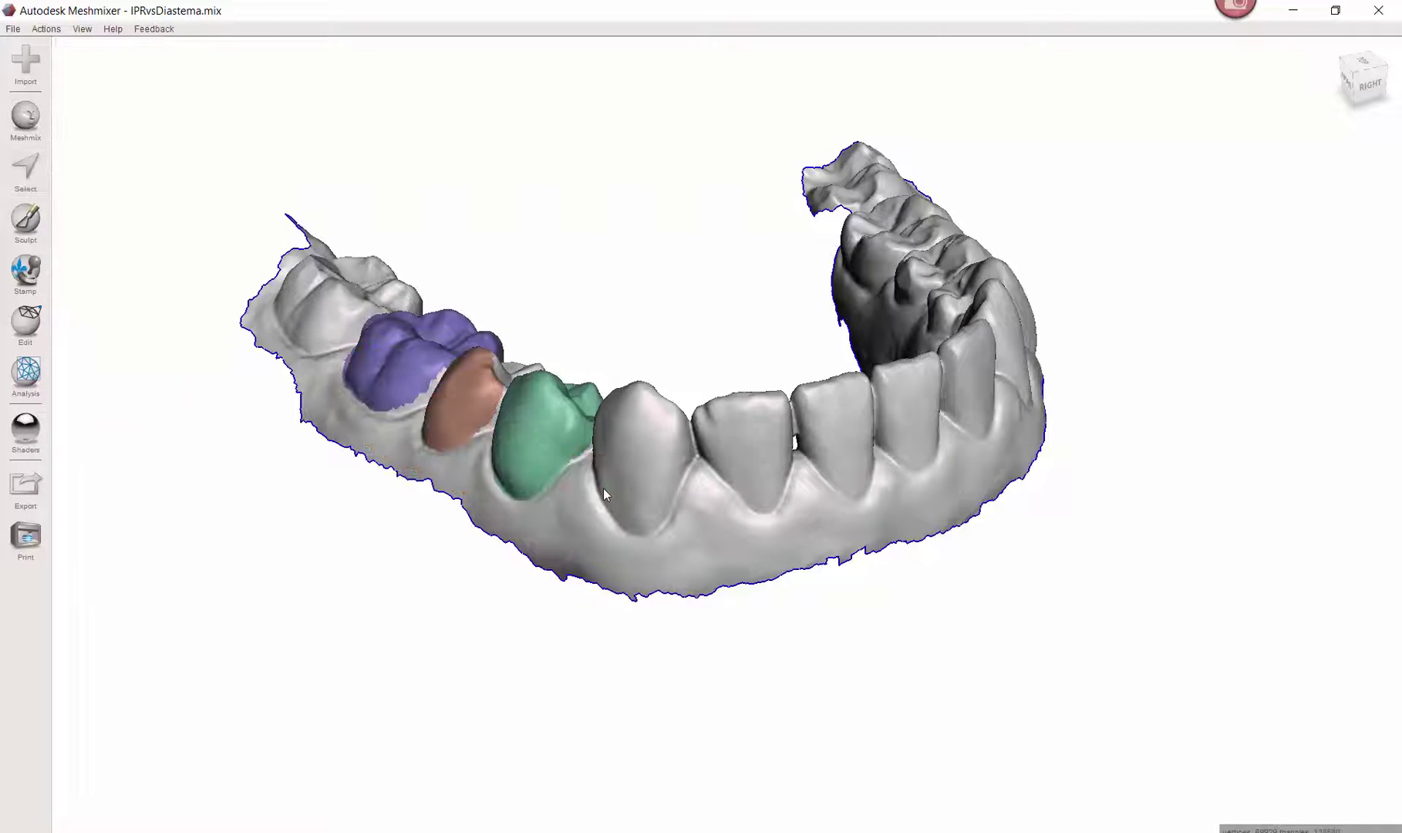
- Select the complete face groups of the first molar and second premolar, undoing the stray brush mark on the premolar
key(s)
right_drag(519, 400, 555, 432)
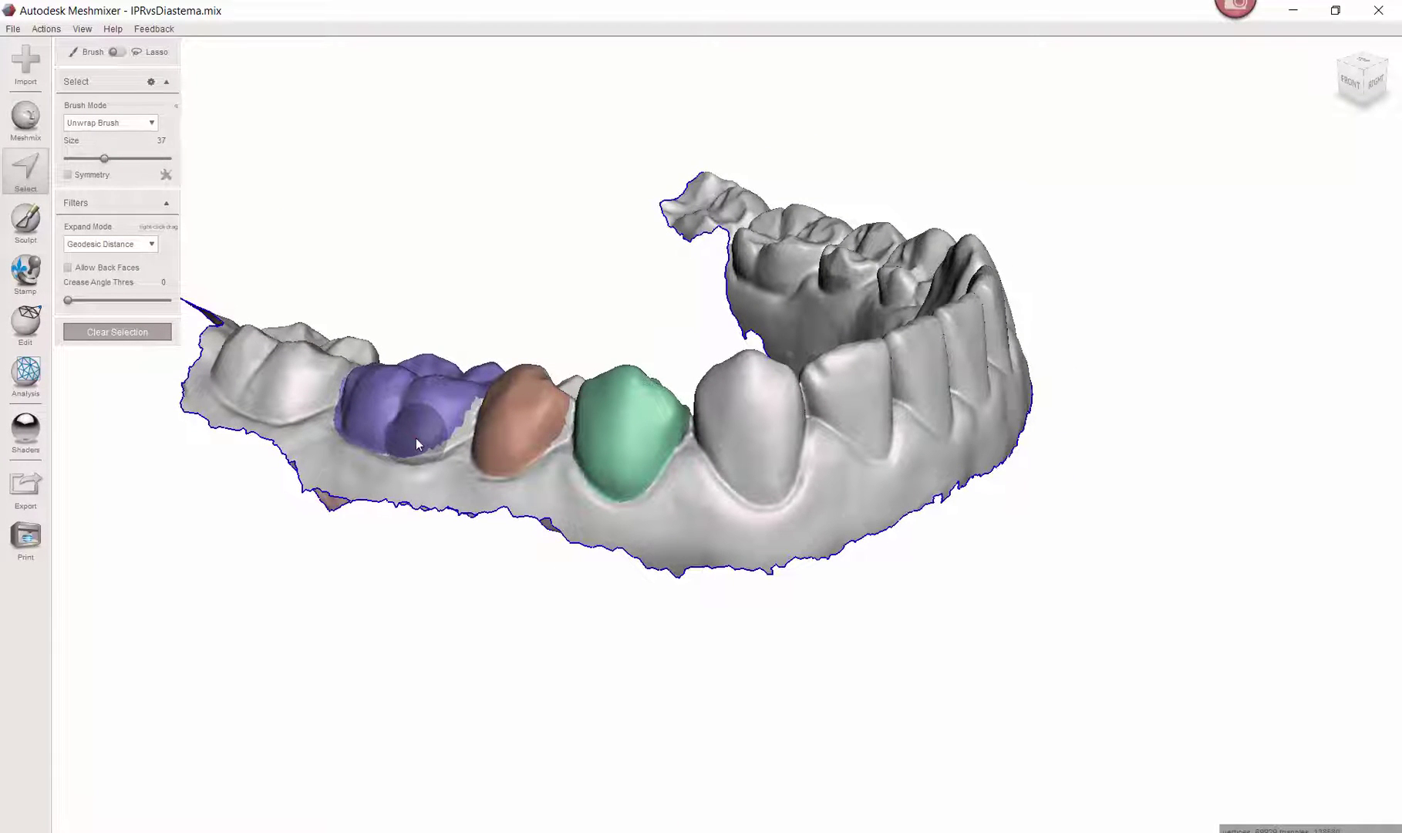
scroll(415, 438, up, 5)
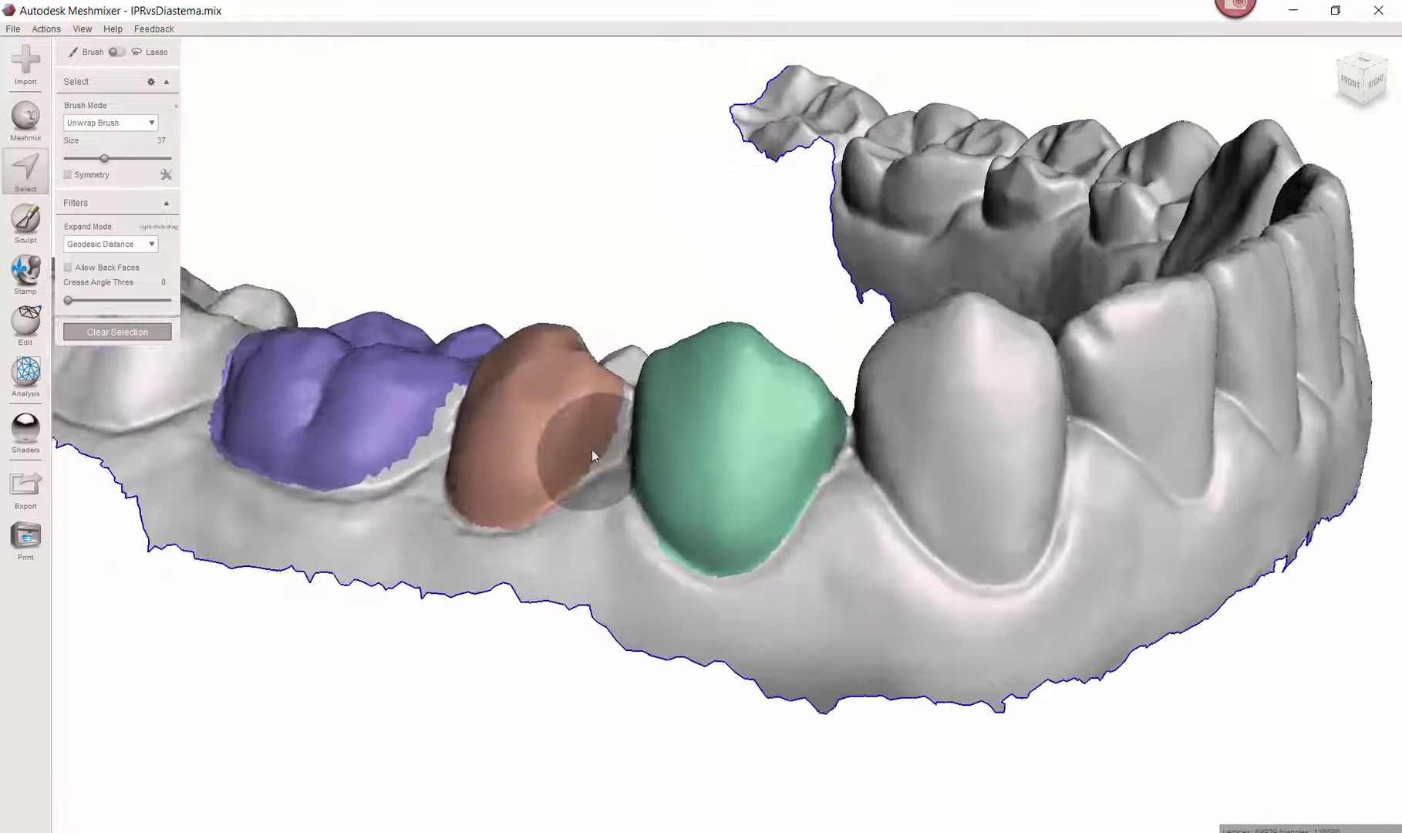
middle_drag(414, 438, 591, 455)
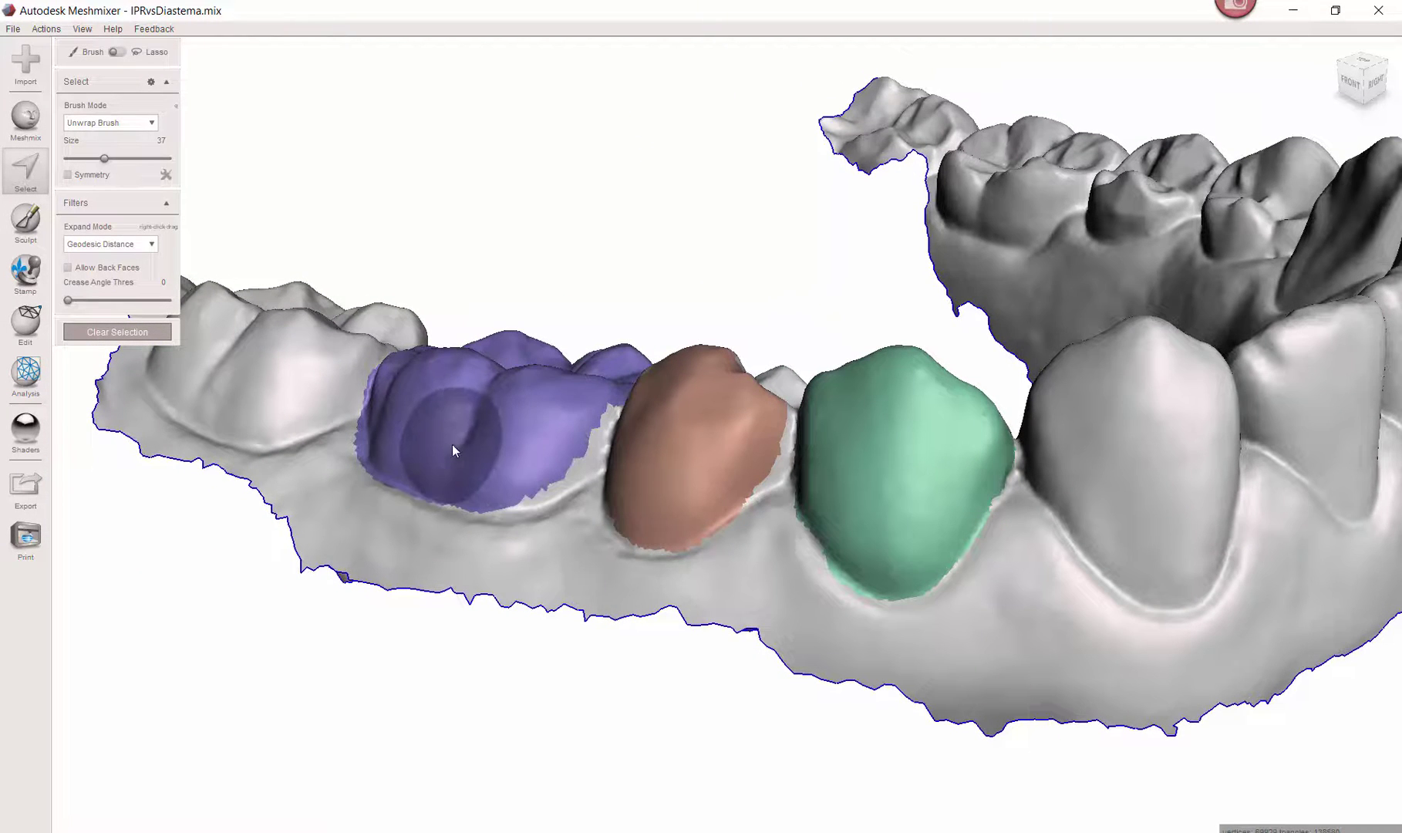
click(489, 475)
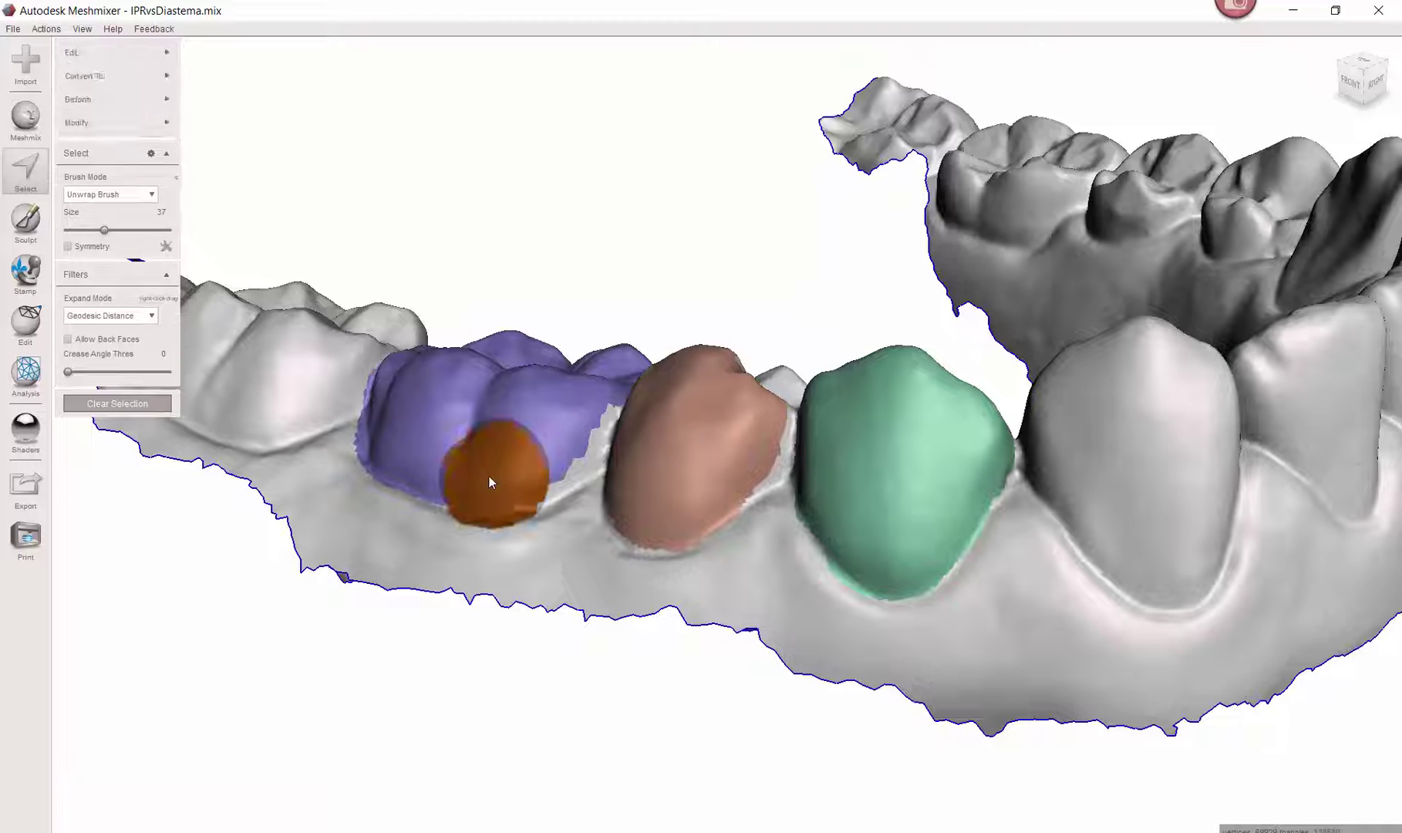
double_click(488, 476)
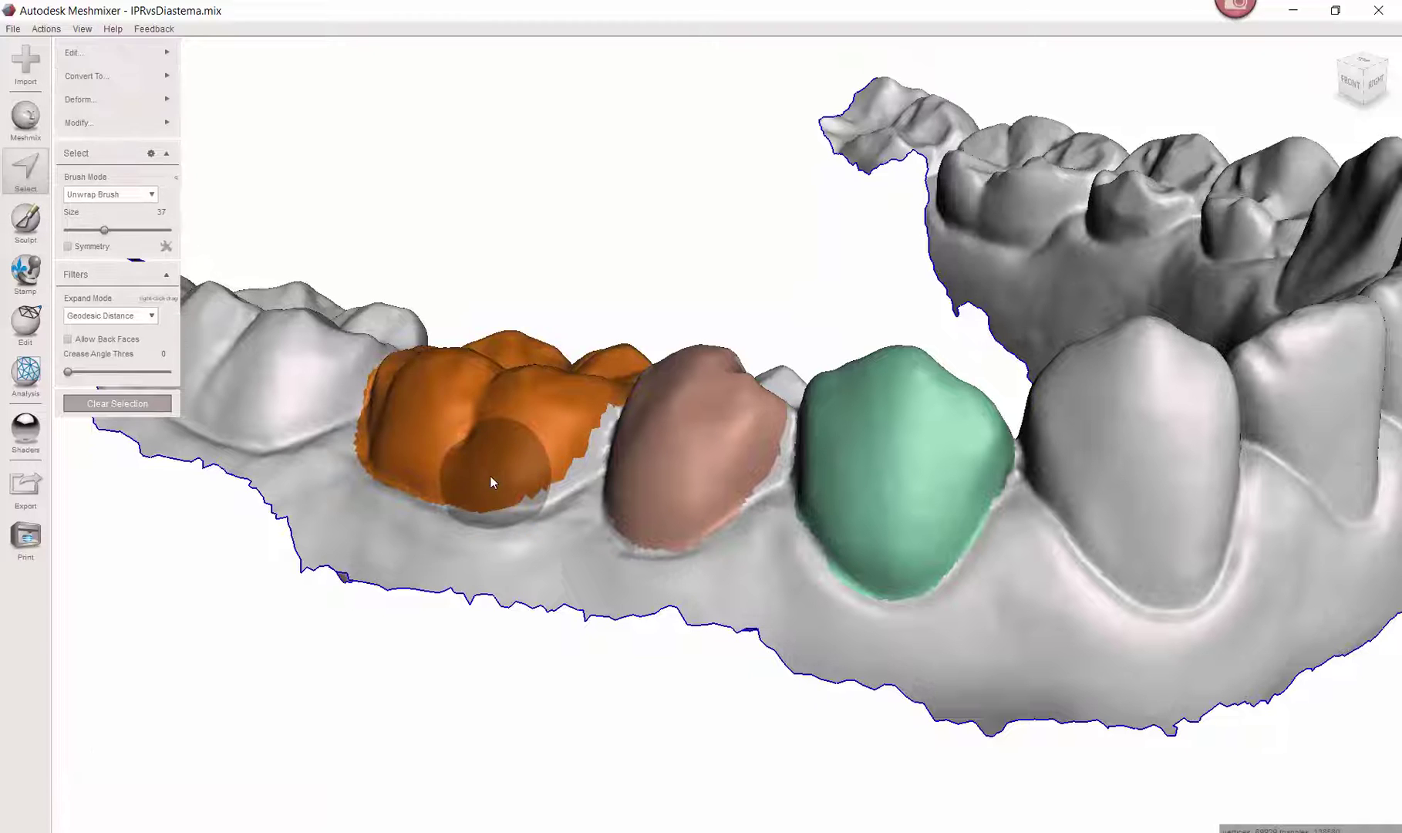
click(691, 529)
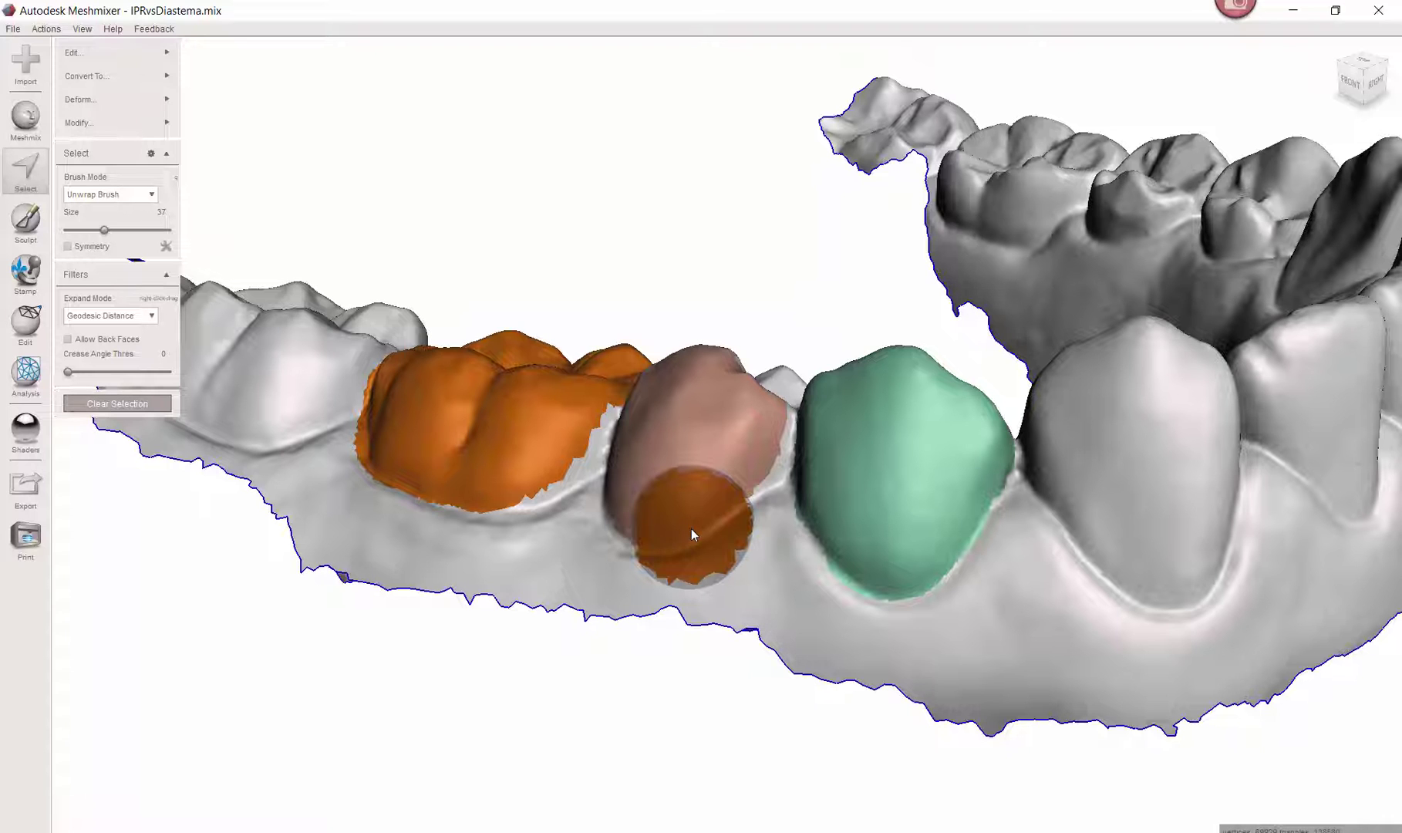
key(ctrl+z)
double_click(693, 522)
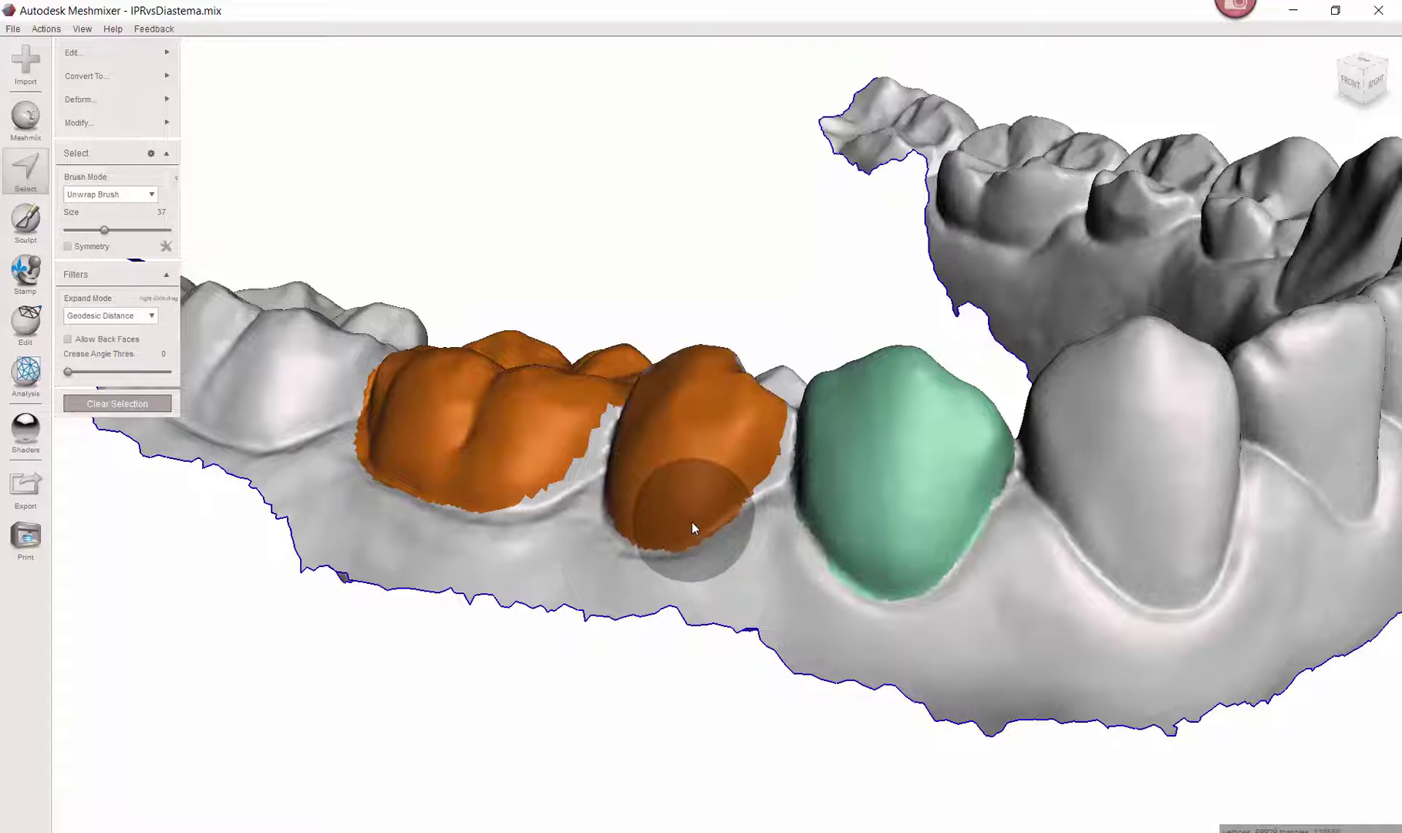
- Extend the selection to the rest of the ungrouped arch and the first premolar's face group
right_drag(681, 501, 742, 498)
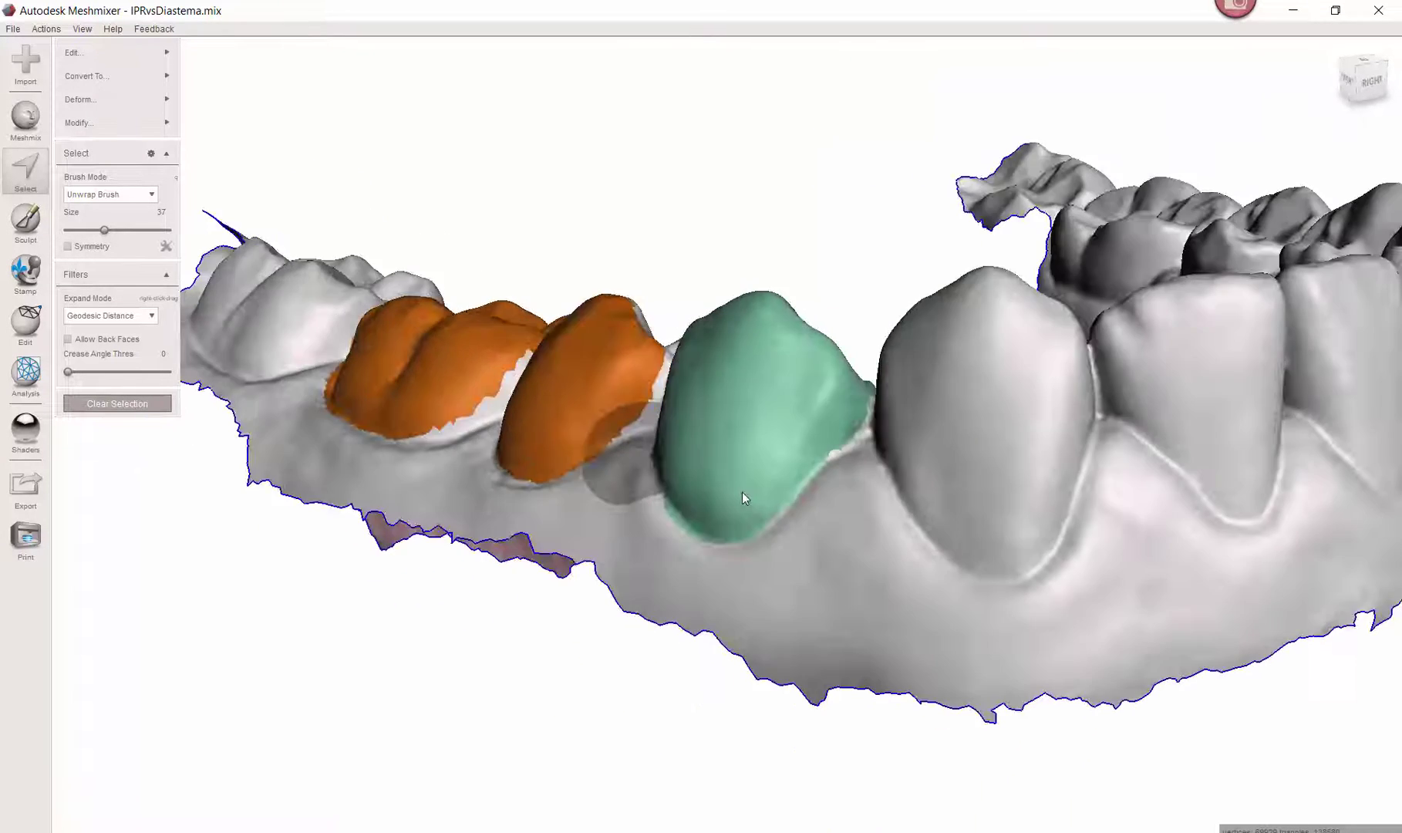
double_click(995, 441)
right_drag(1134, 428, 698, 470)
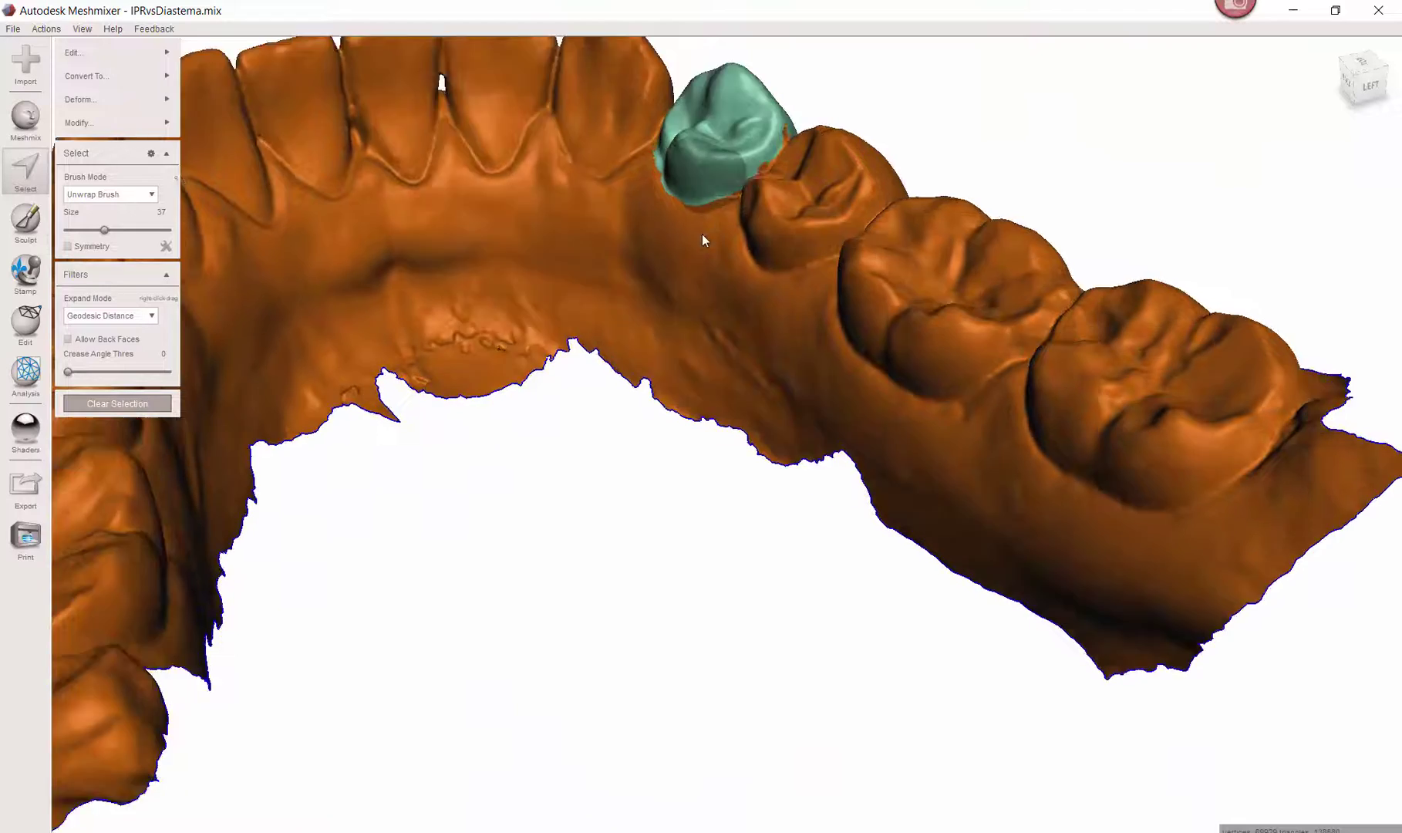
right_drag(702, 240, 1224, 198)
right_drag(1024, 398, 937, 388)
scroll(933, 363, down, 3)
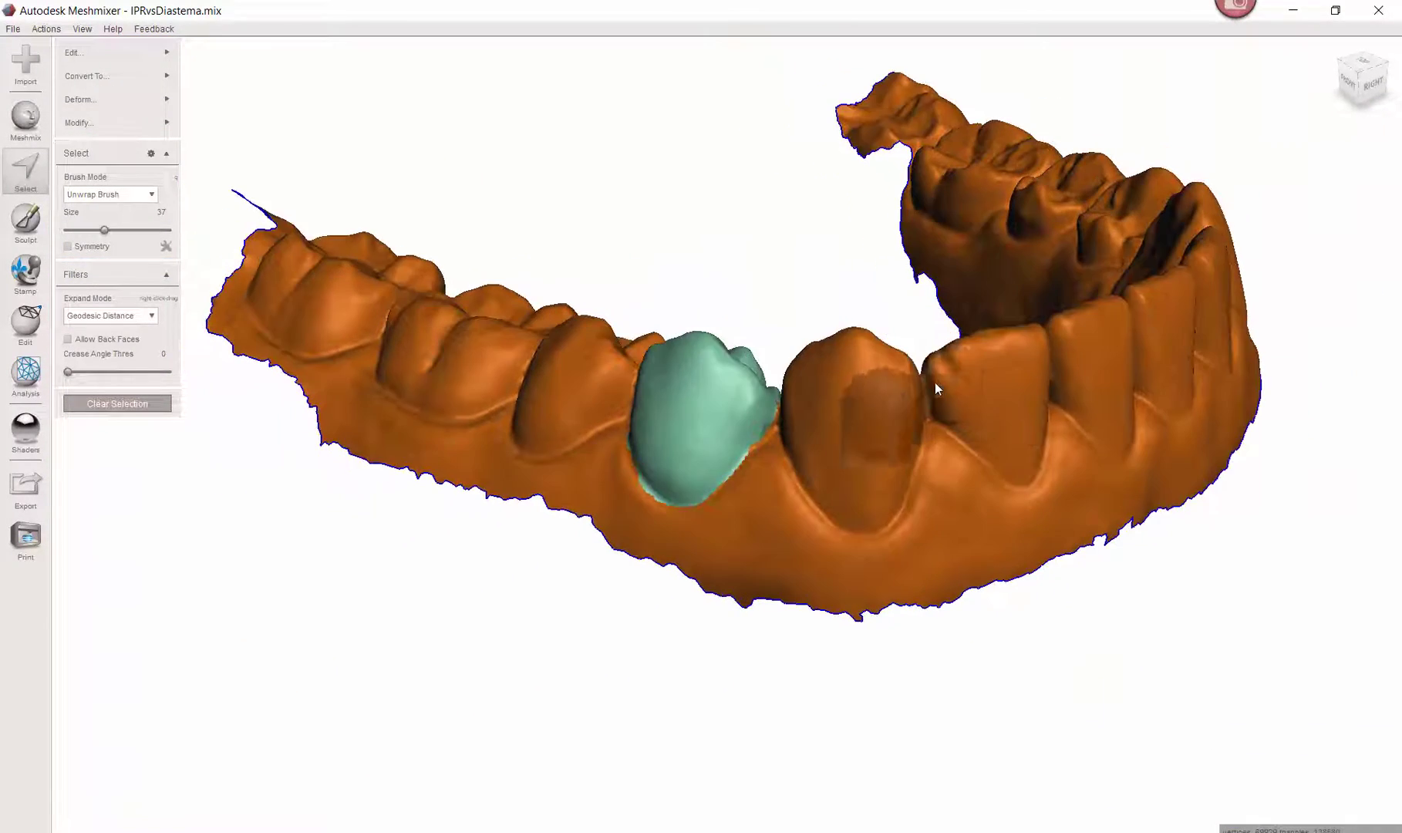
key(Escape)
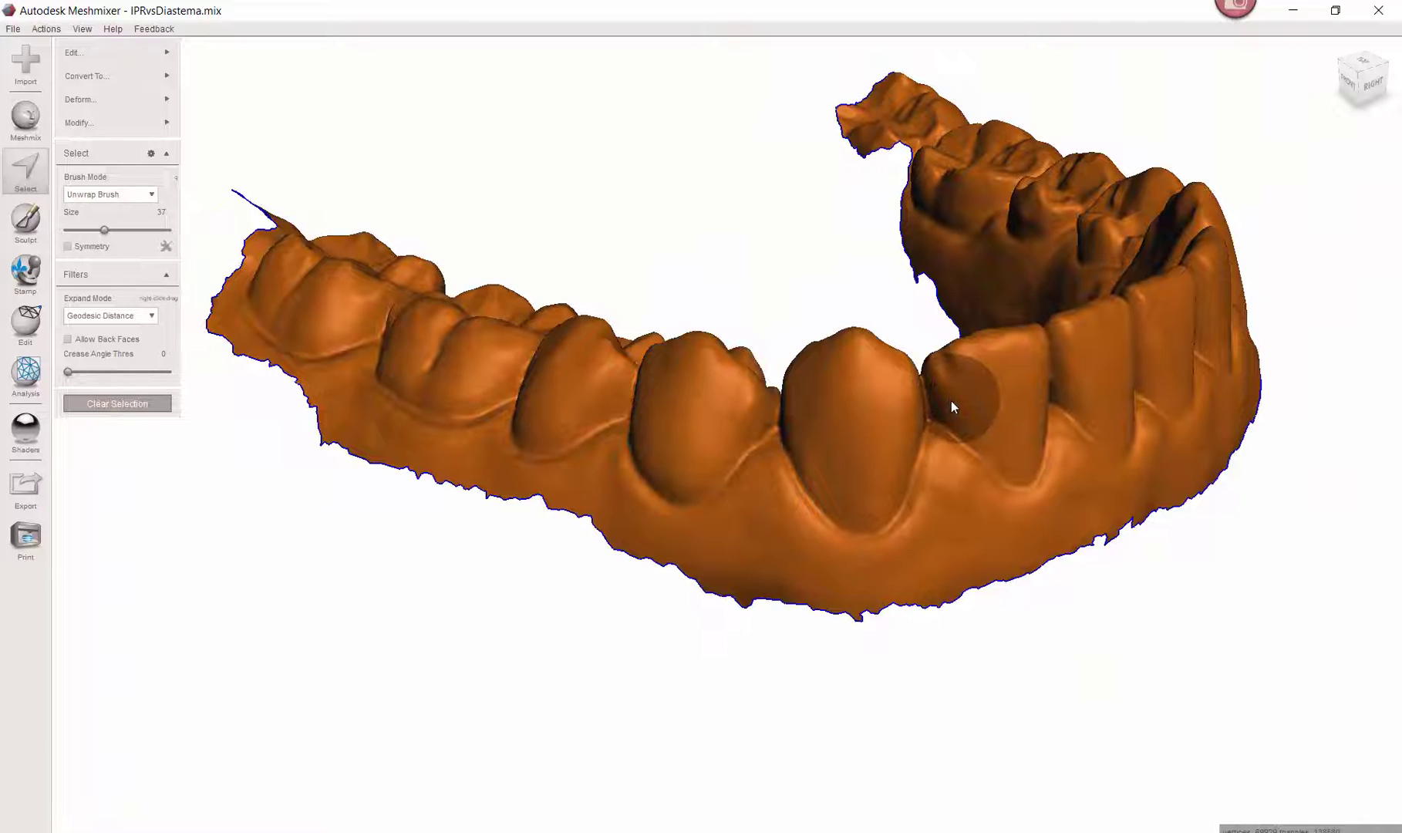
- Clear the current selection and select only the first premolar's complete face group, checking it from both sides of the arch
right_drag(956, 401, 858, 432)
key(Escape)
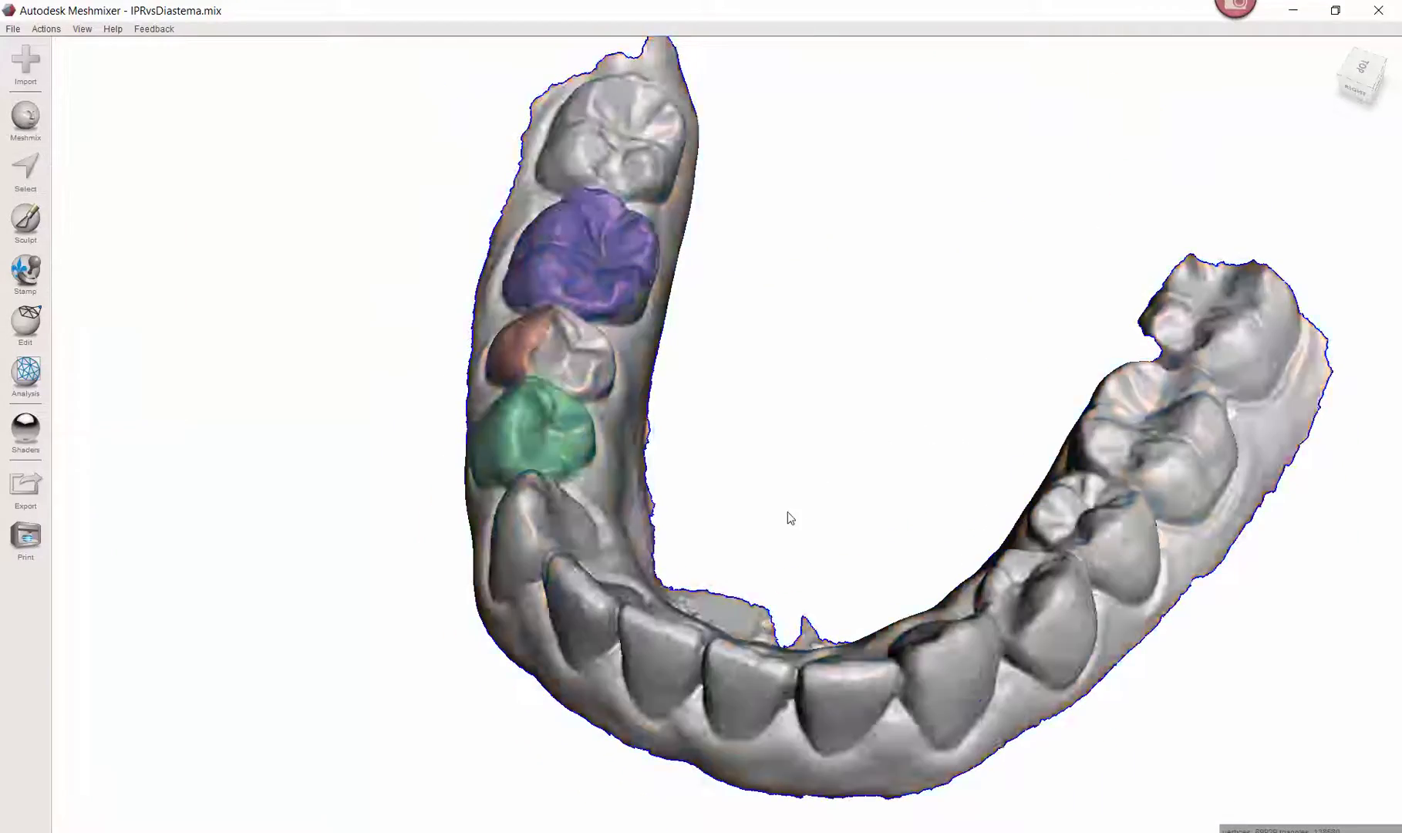
right_drag(789, 517, 798, 442)
key(s)
double_click(884, 402)
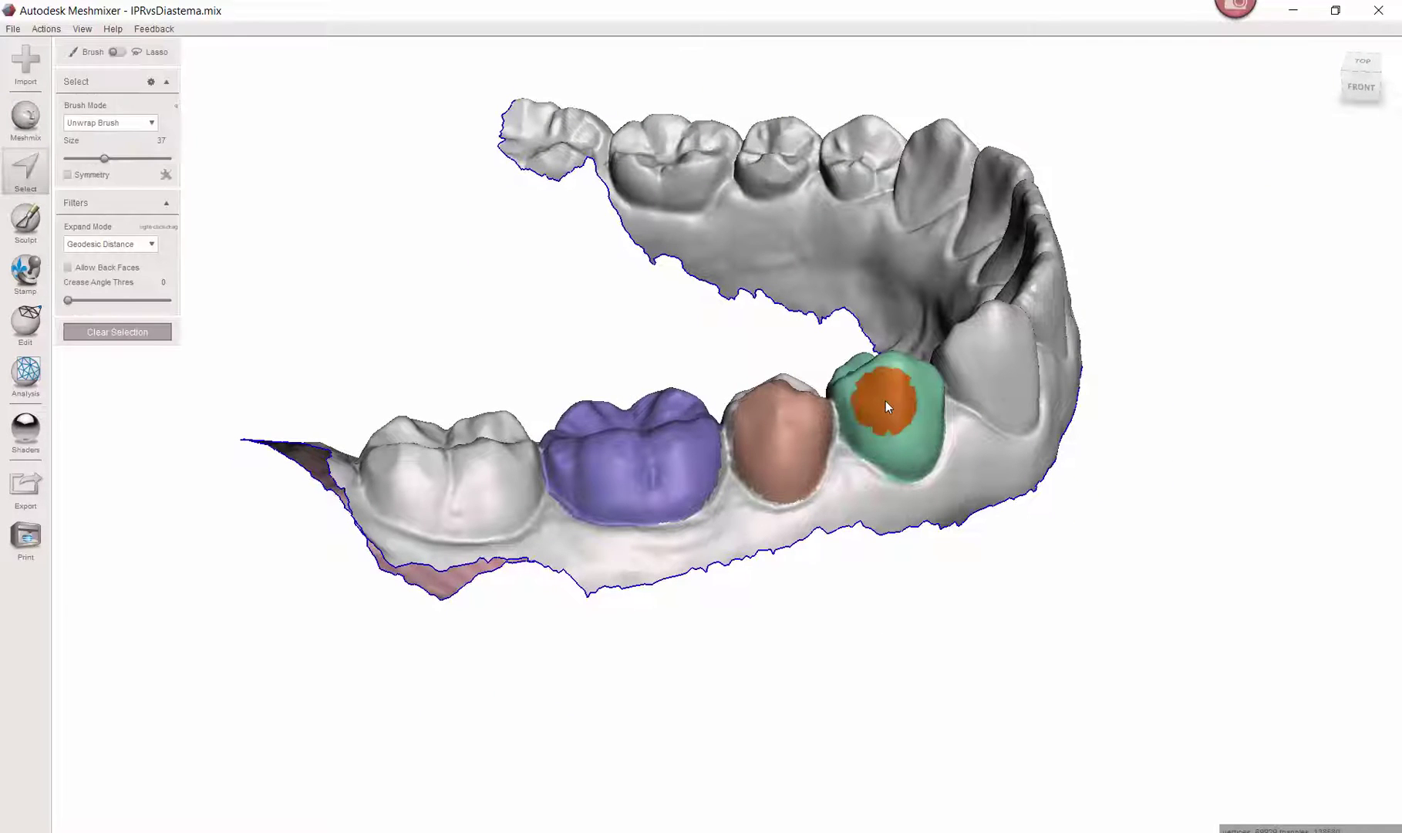
right_drag(905, 395, 995, 459)
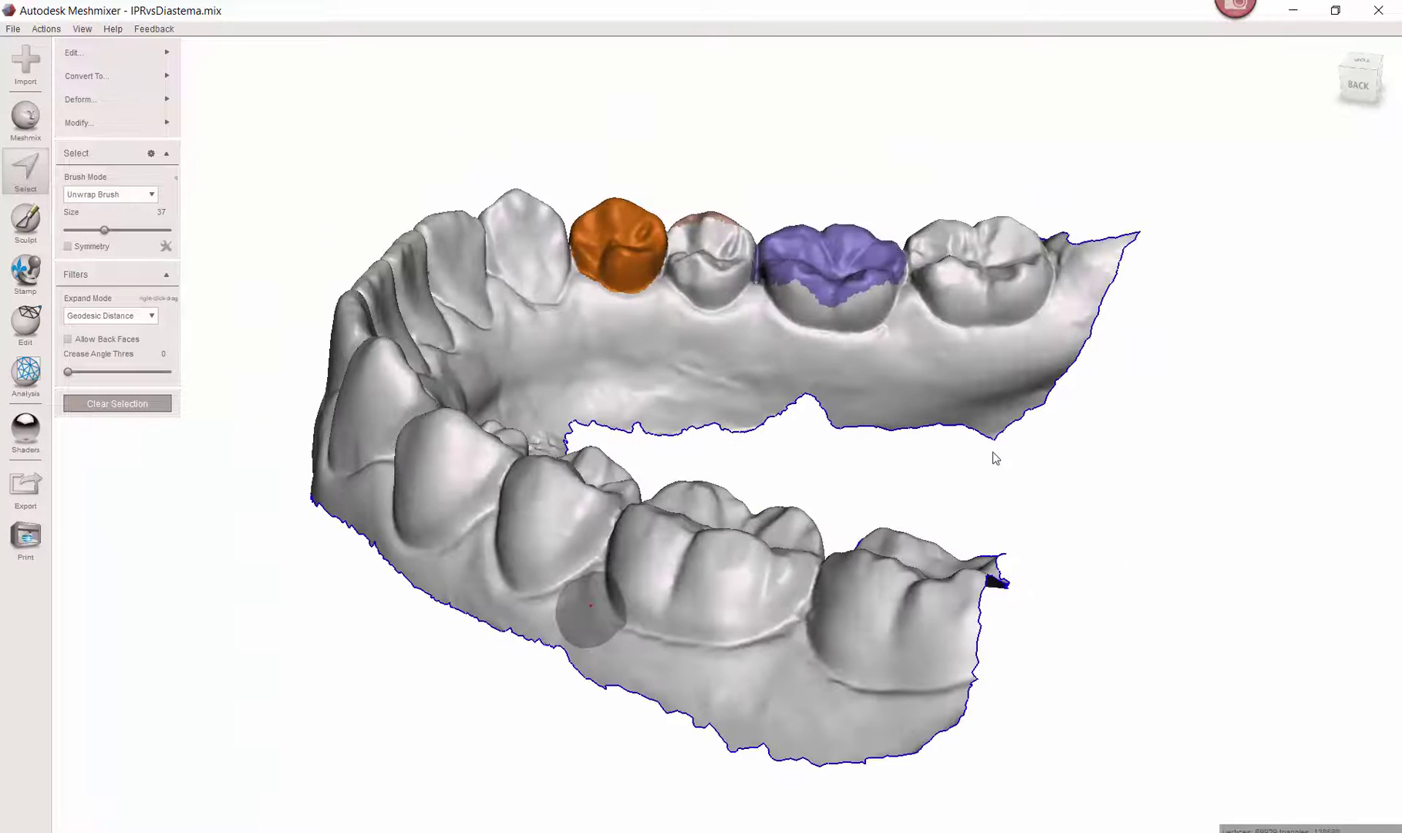
right_drag(637, 463, 870, 429)
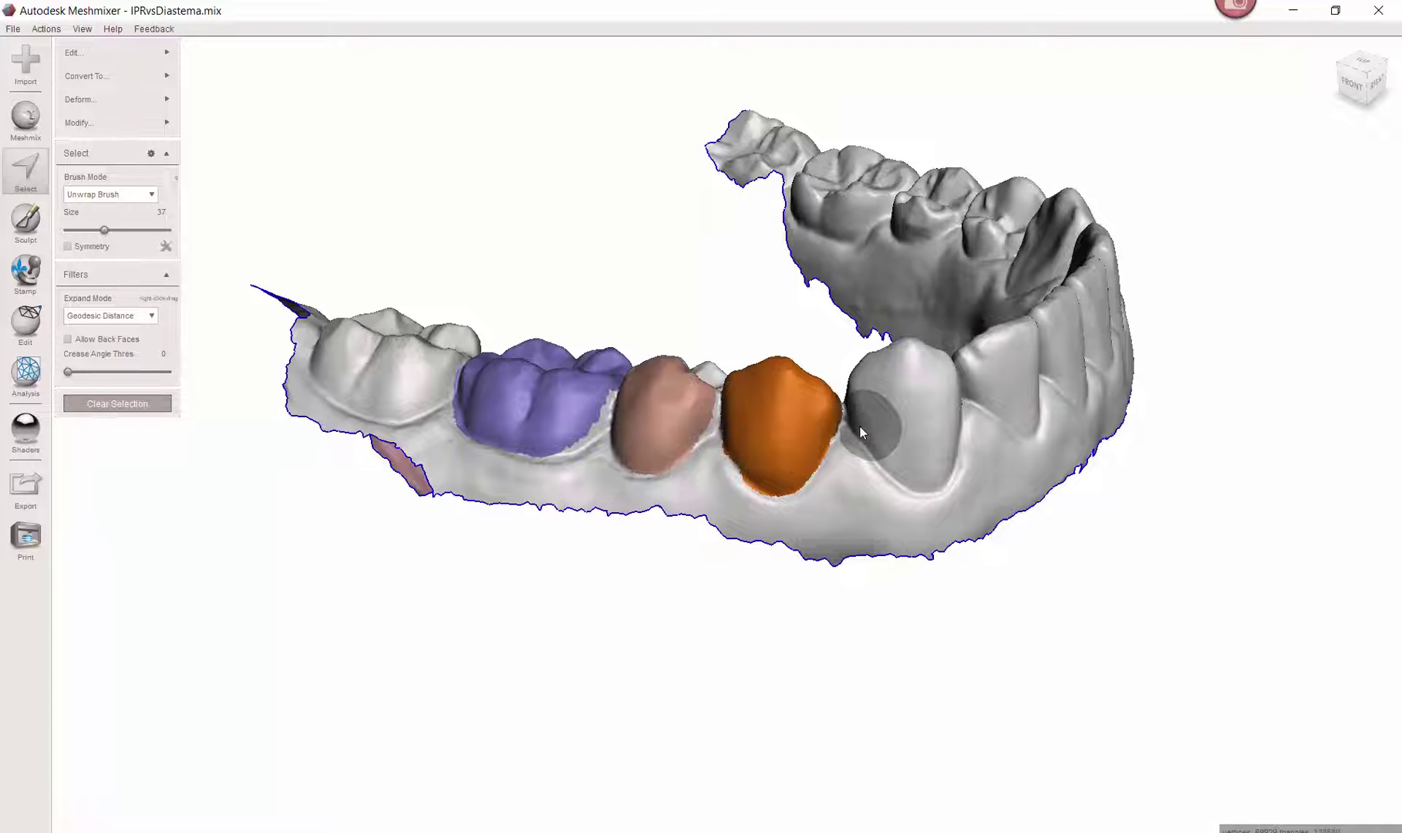
right_drag(860, 427, 914, 504)
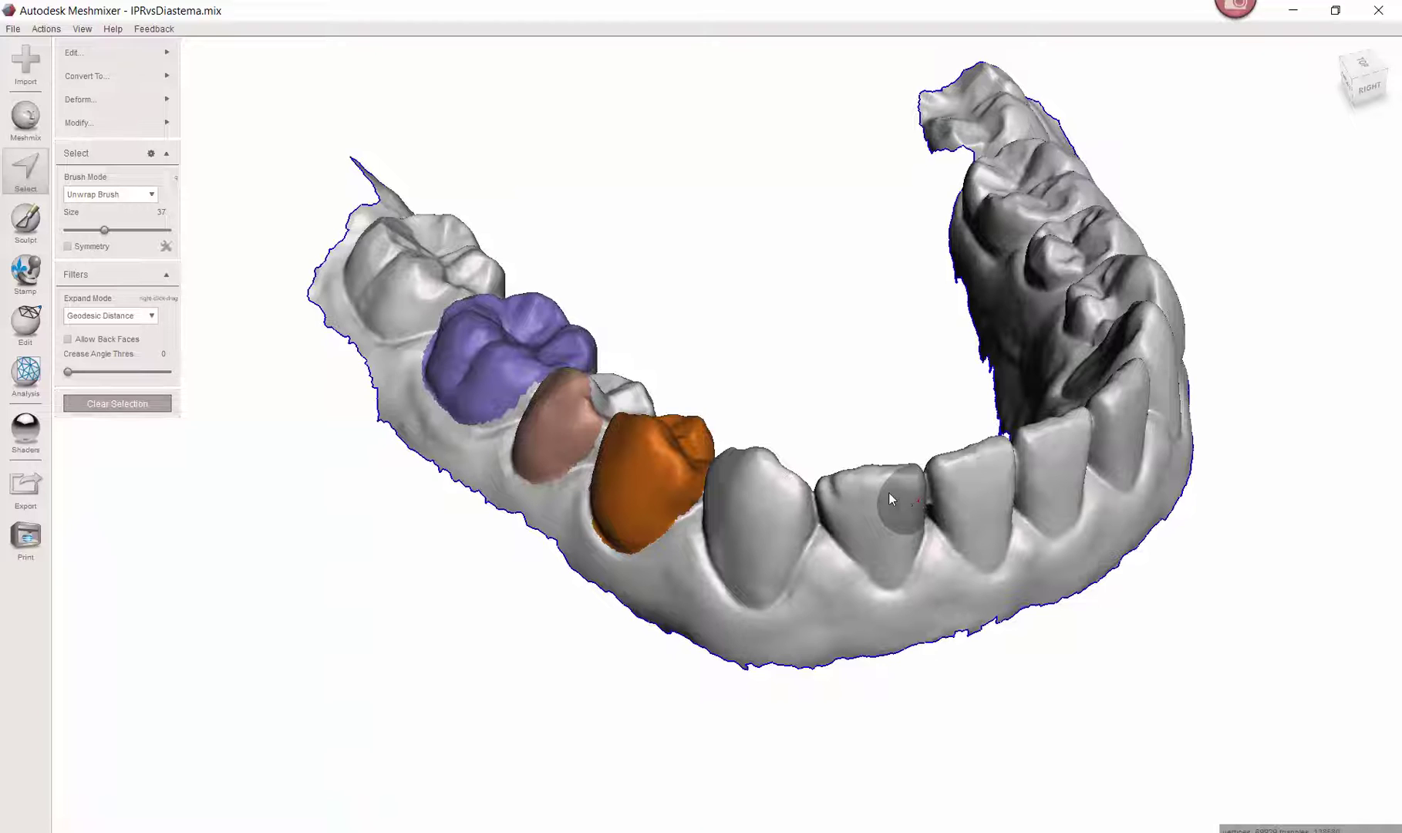
right_drag(796, 503, 834, 485)
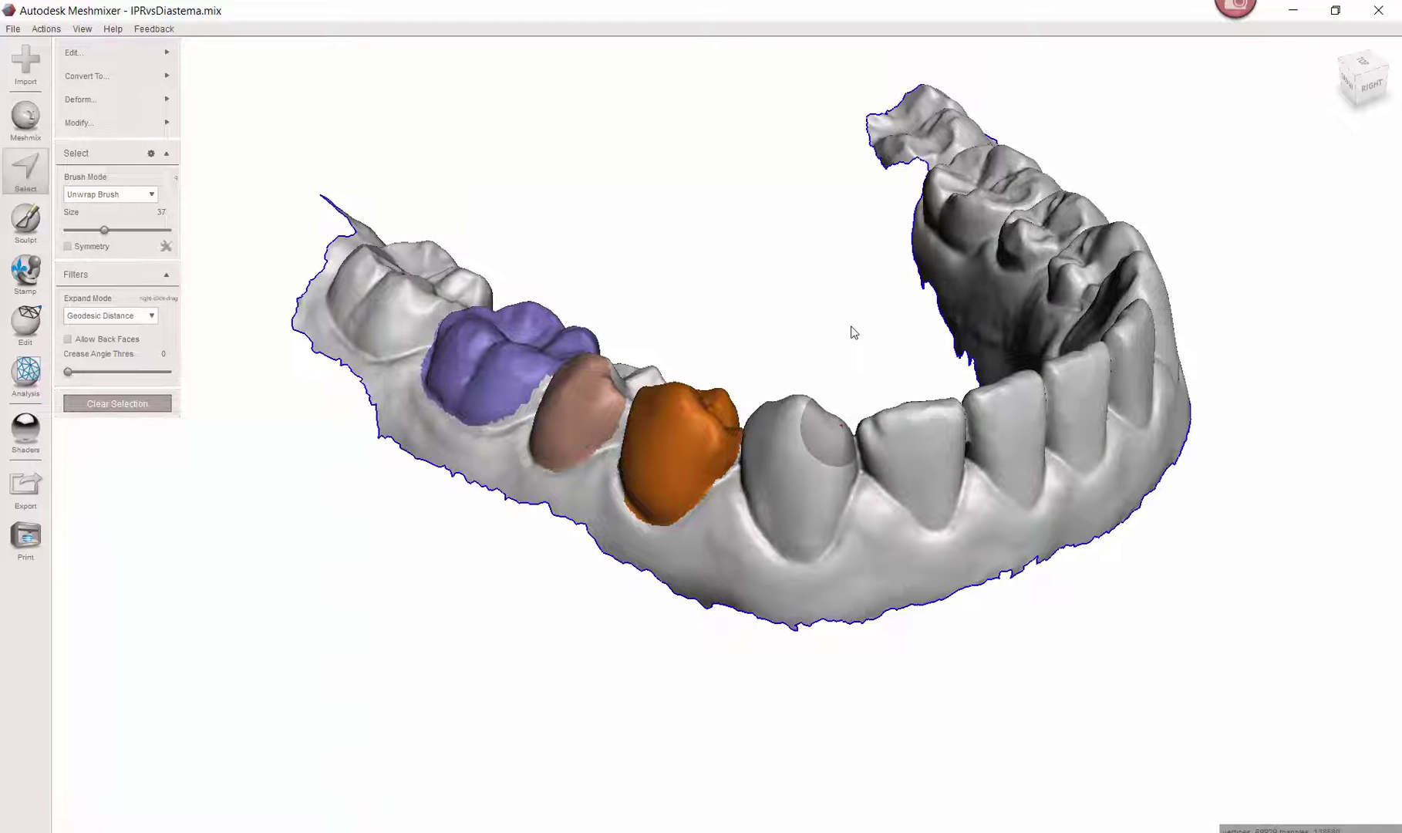
- Select the entire arch mesh and clear all of its existing face groups
key(ctrl+a)
mouse_move(121, 128)
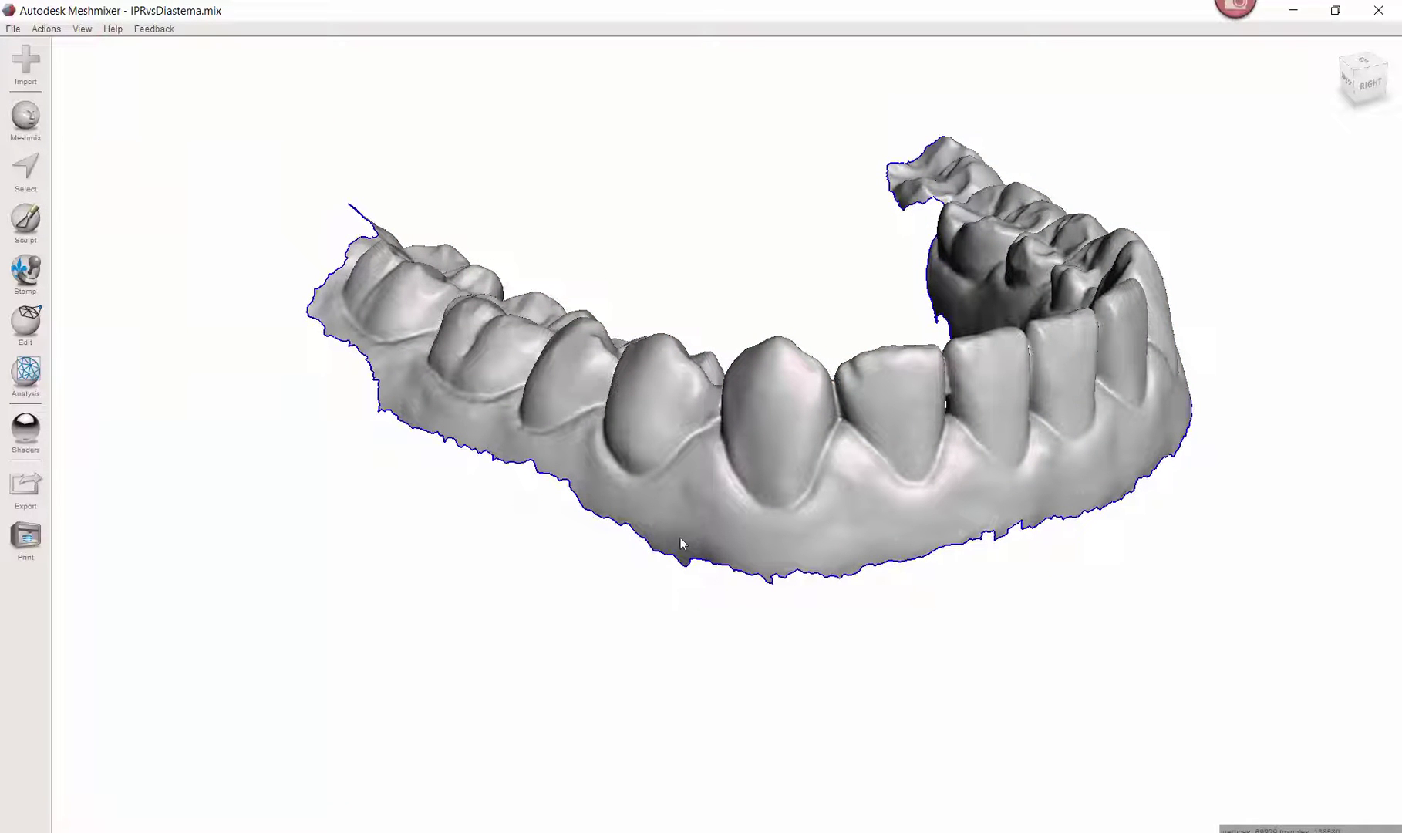
right_drag(774, 494, 701, 532)
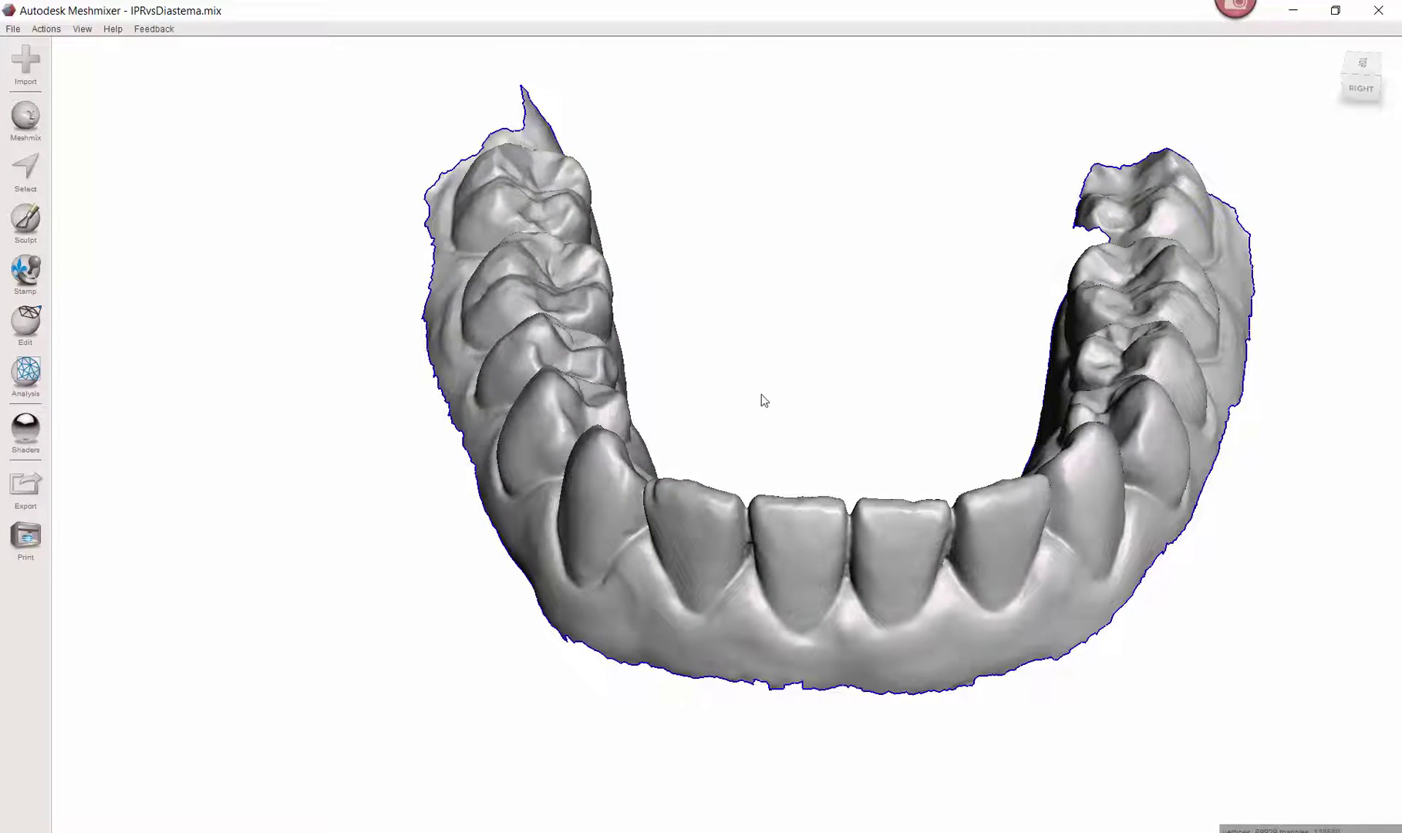
- Start generating face groups automatically for the whole arch in Edge Angle mode and inspect the preview on the teeth
click(25, 323)
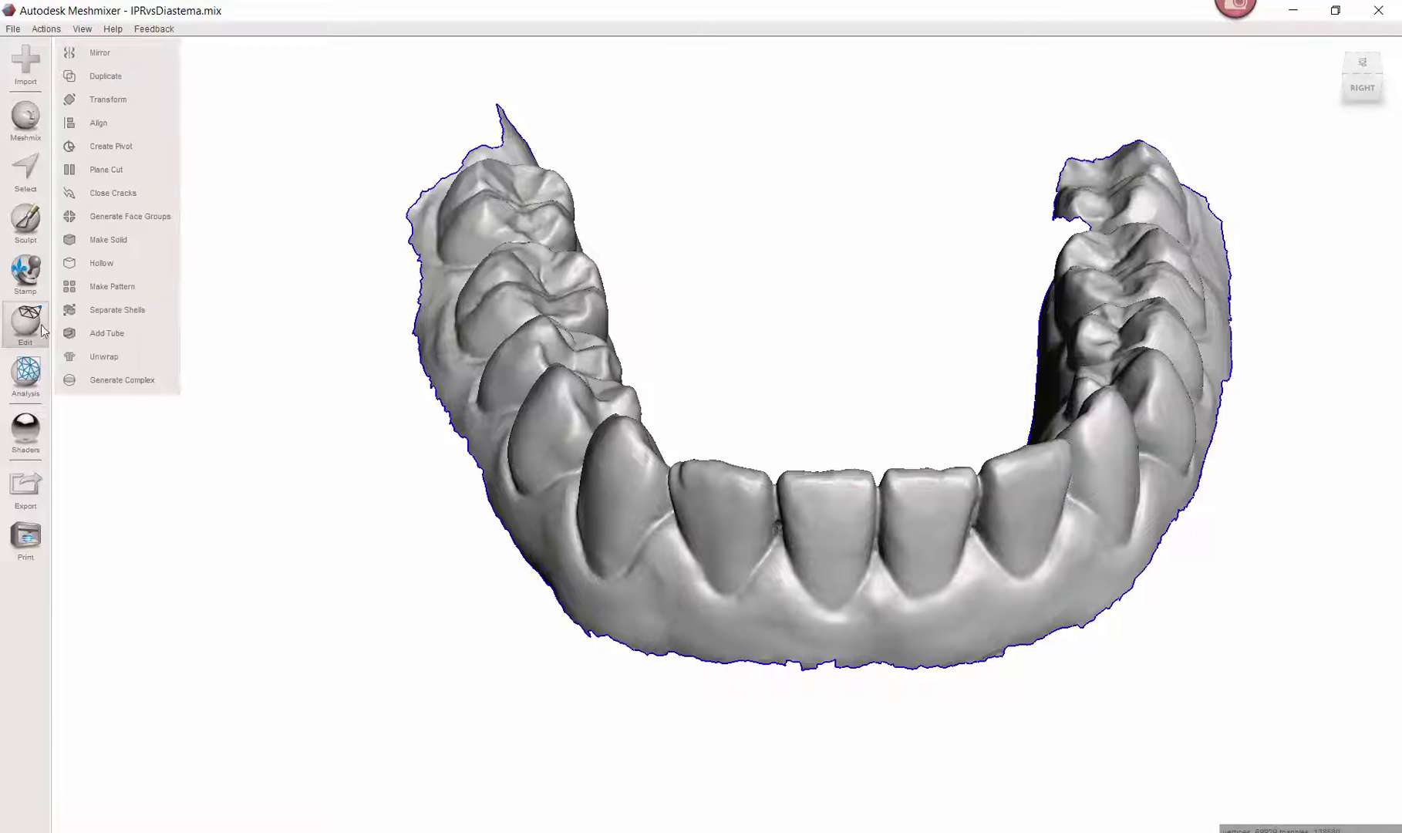
click(111, 216)
right_drag(683, 519, 598, 437)
right_drag(875, 456, 853, 491)
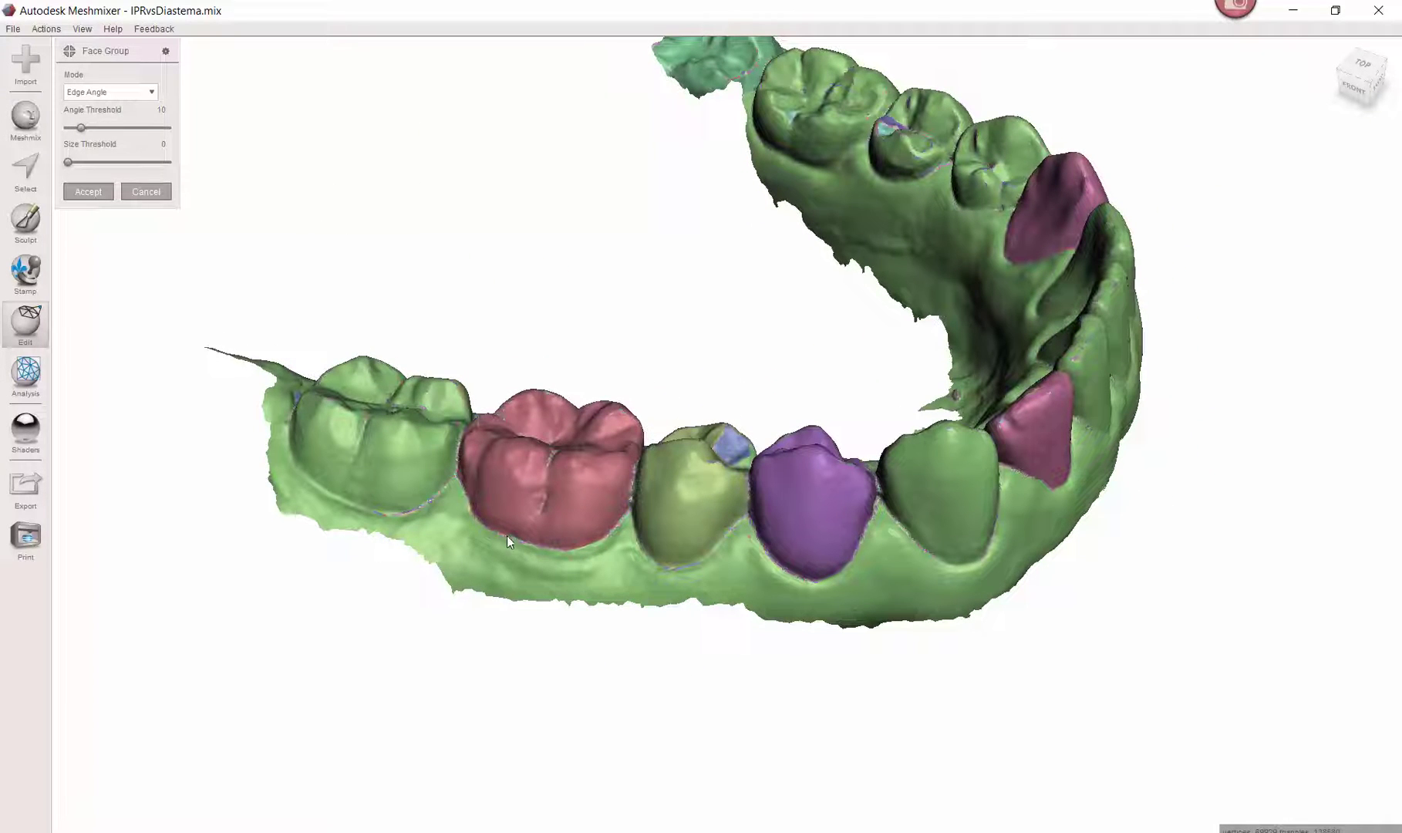
right_drag(617, 559, 612, 543)
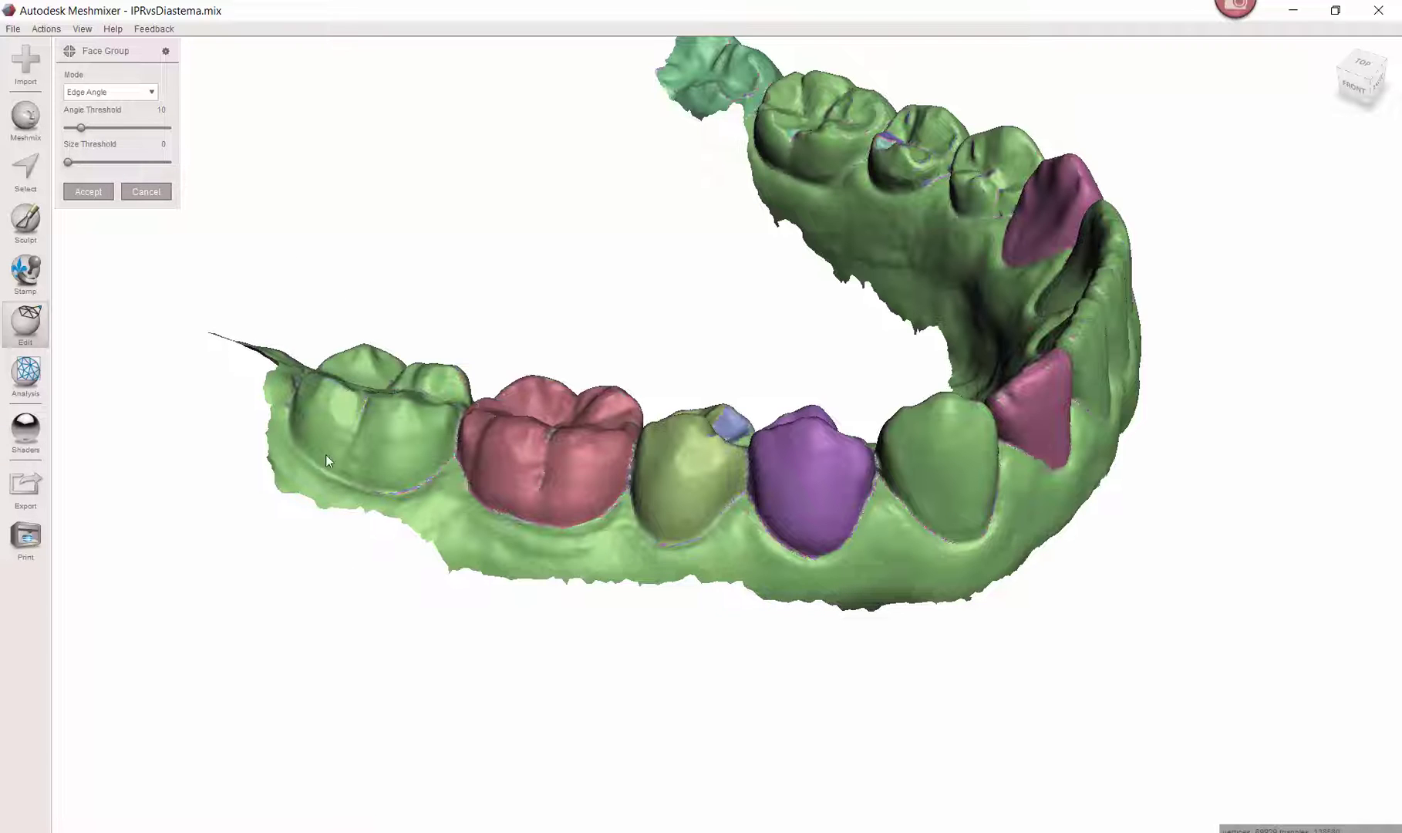
- Try angle thresholds of about 66, 1.74, 6.96 and 7.54 for the generated face groups
click(151, 131)
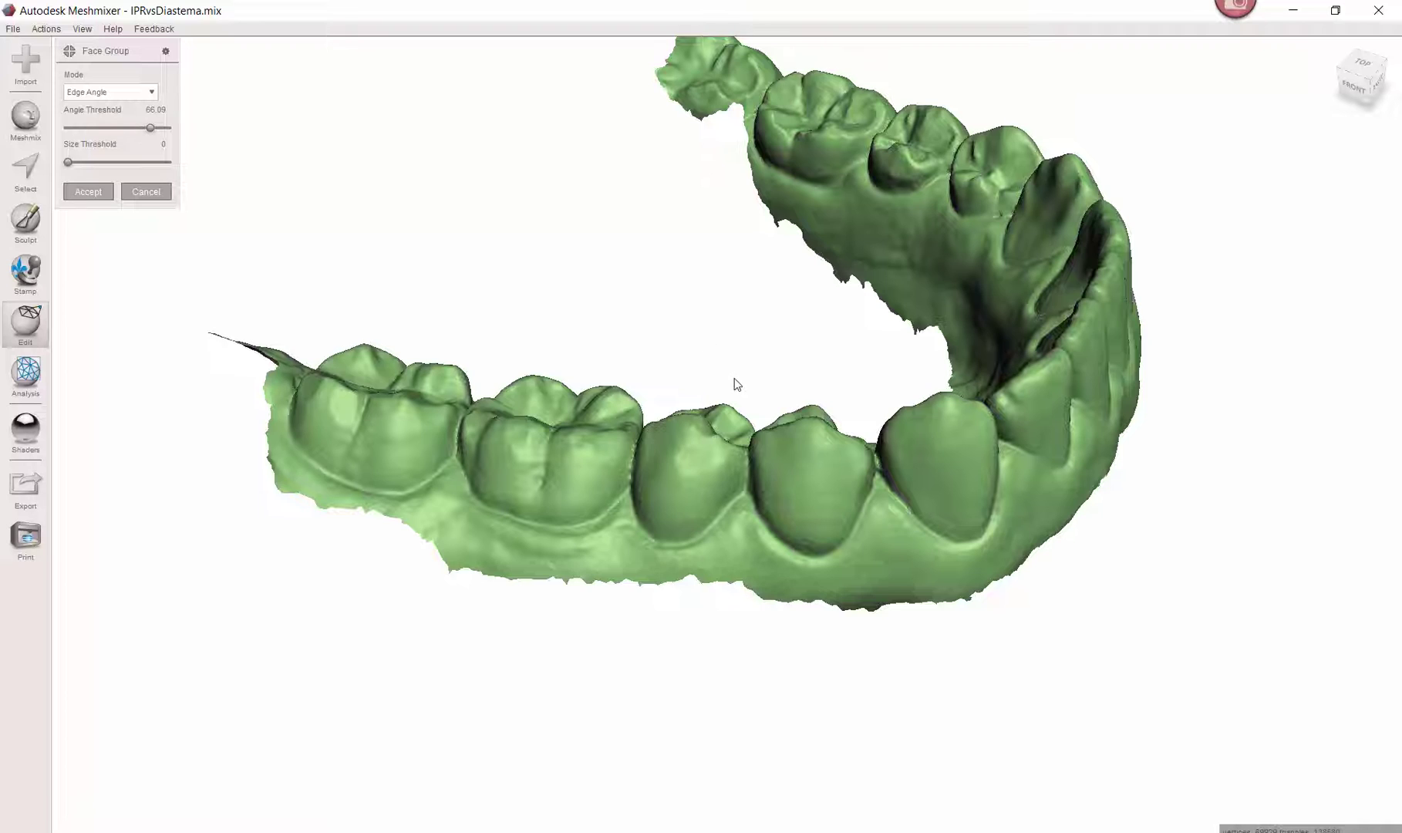
right_drag(735, 382, 617, 397)
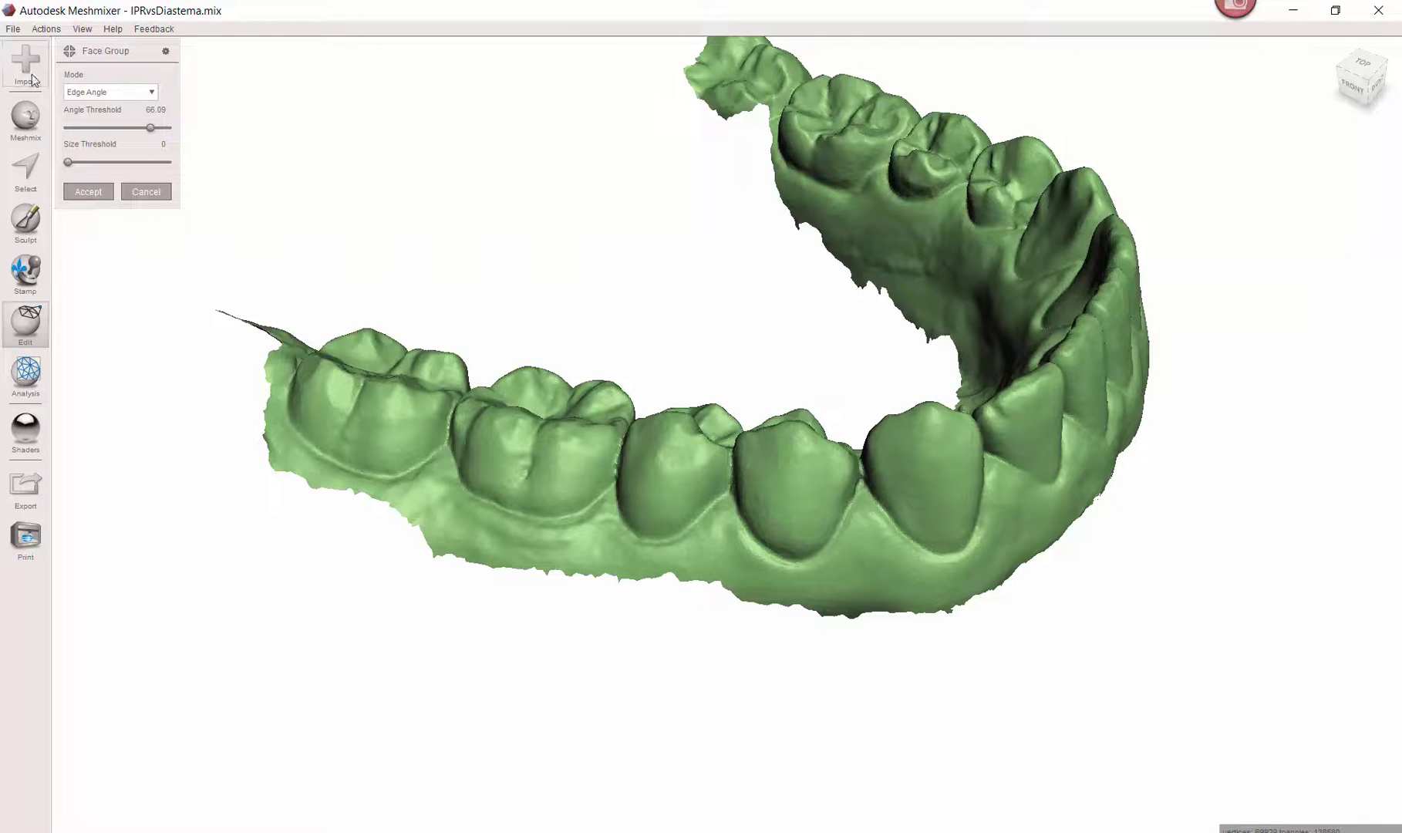
click(68, 129)
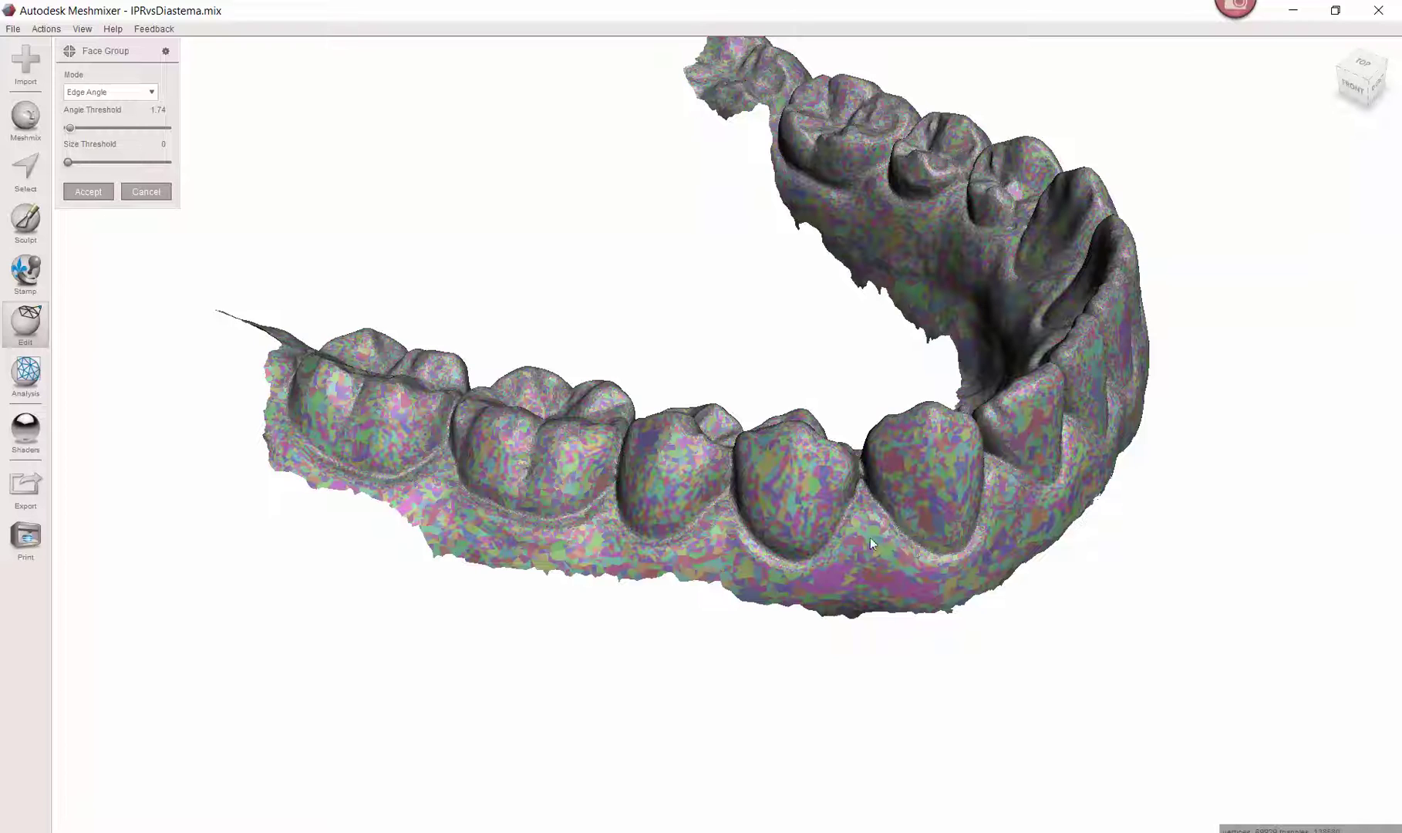
click(76, 130)
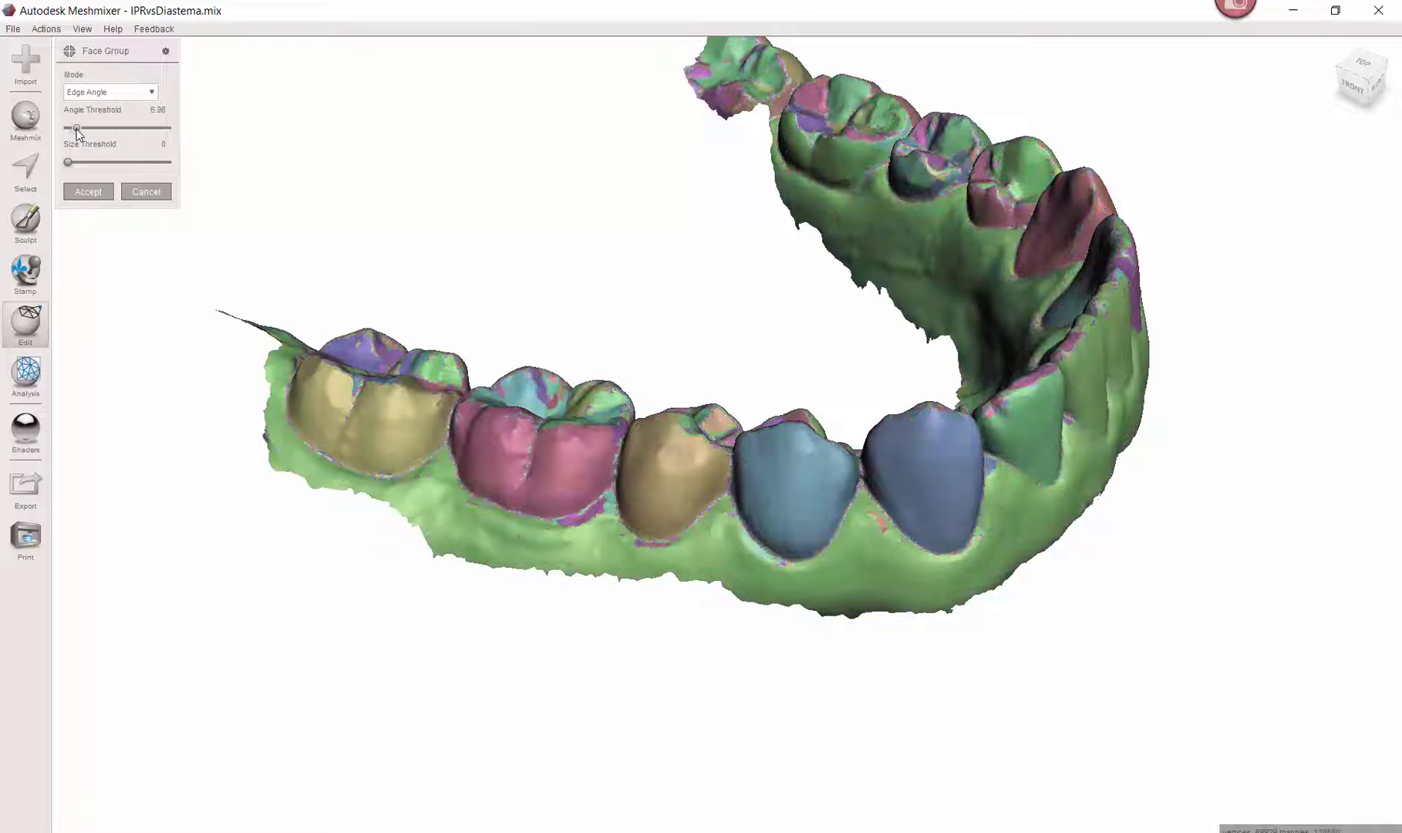
drag(77, 129, 78, 130)
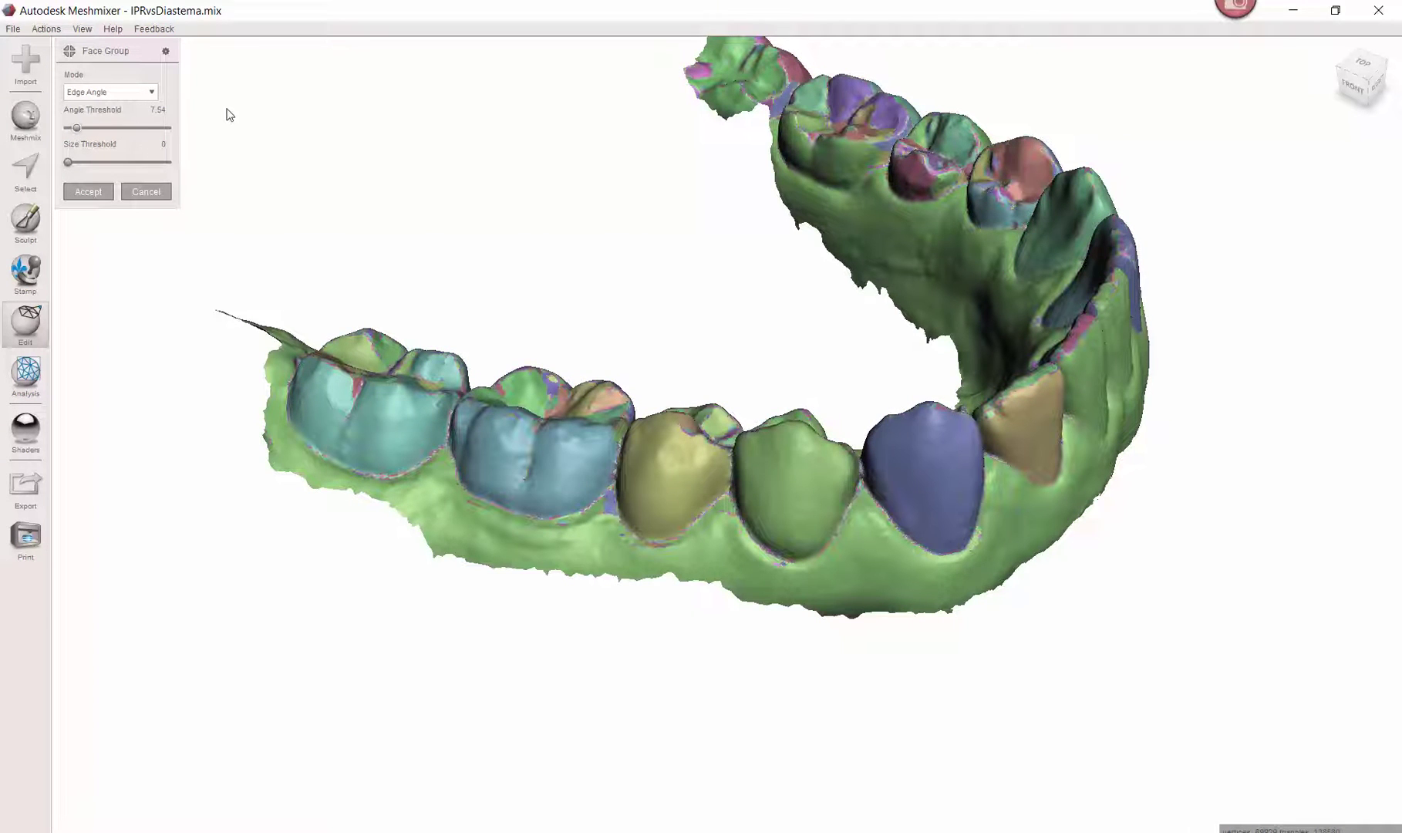
- Set the angle threshold to 9 and inspect the tooth grouping around the arch
double_click(158, 110)
key(BackSpace)
text(9)
key(Return)
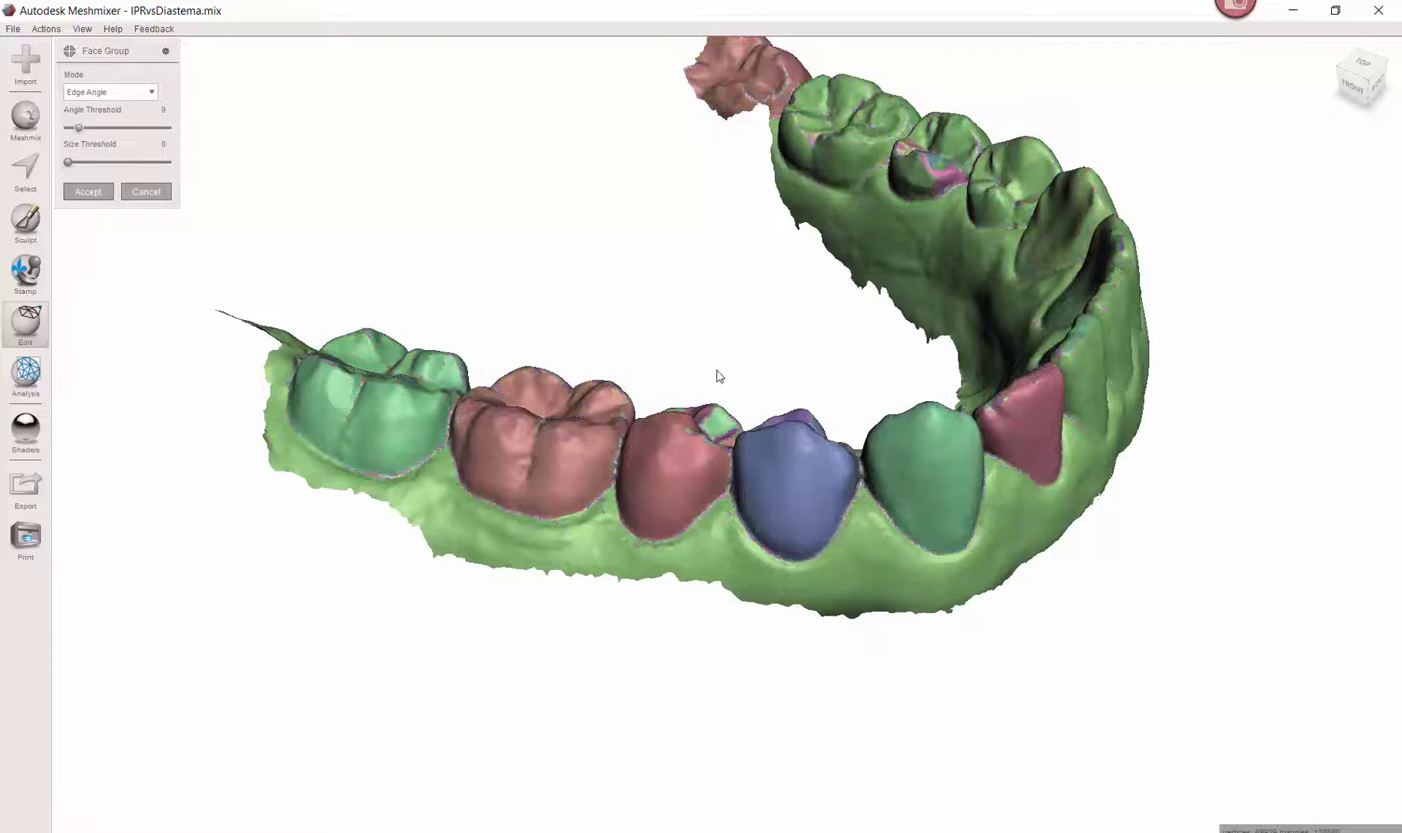
mouse_move(717, 375)
right_down()
mouse_move(566, 335)
mouse_move(414, 335)
mouse_move(739, 372)
right_up()
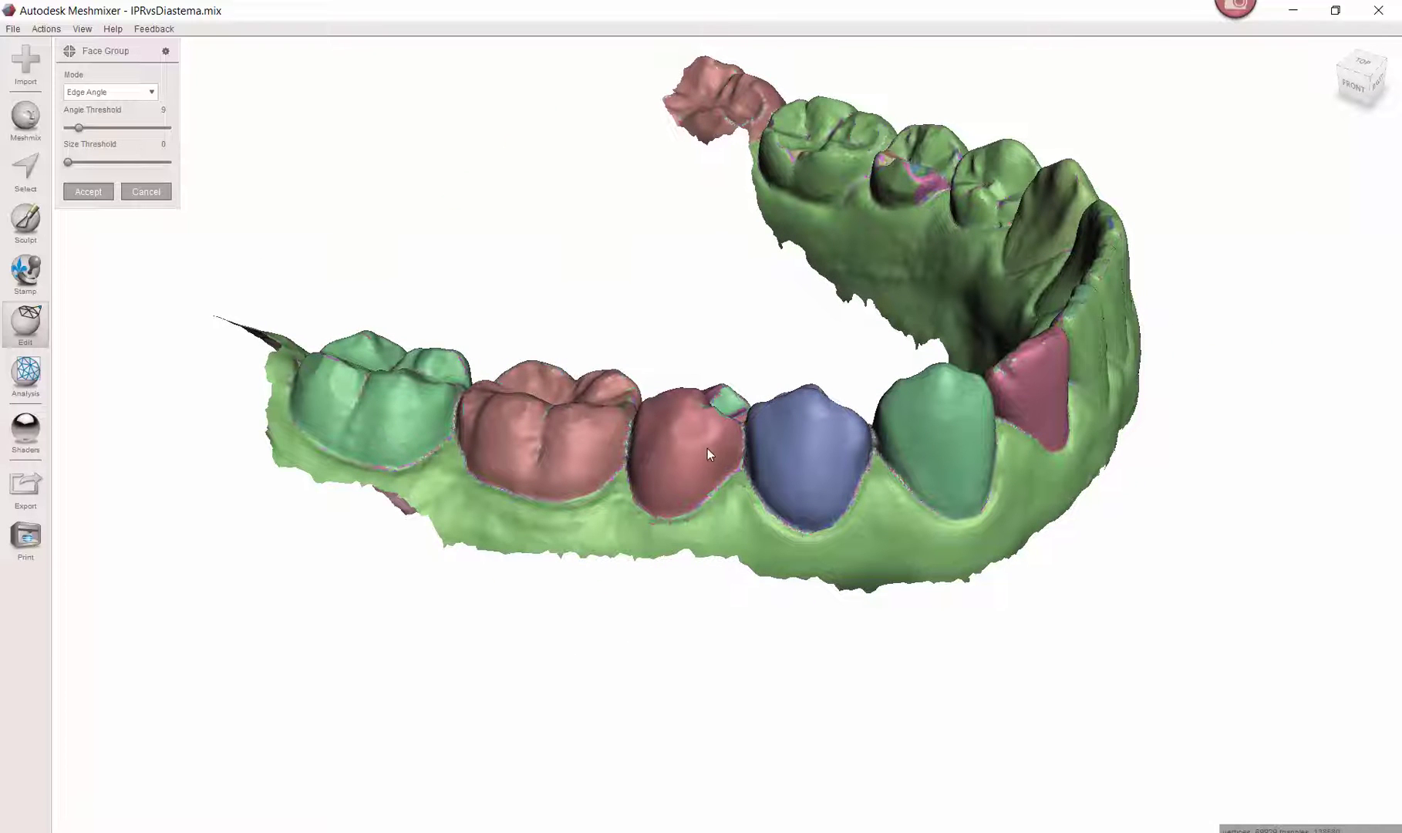
right_drag(922, 449, 792, 445)
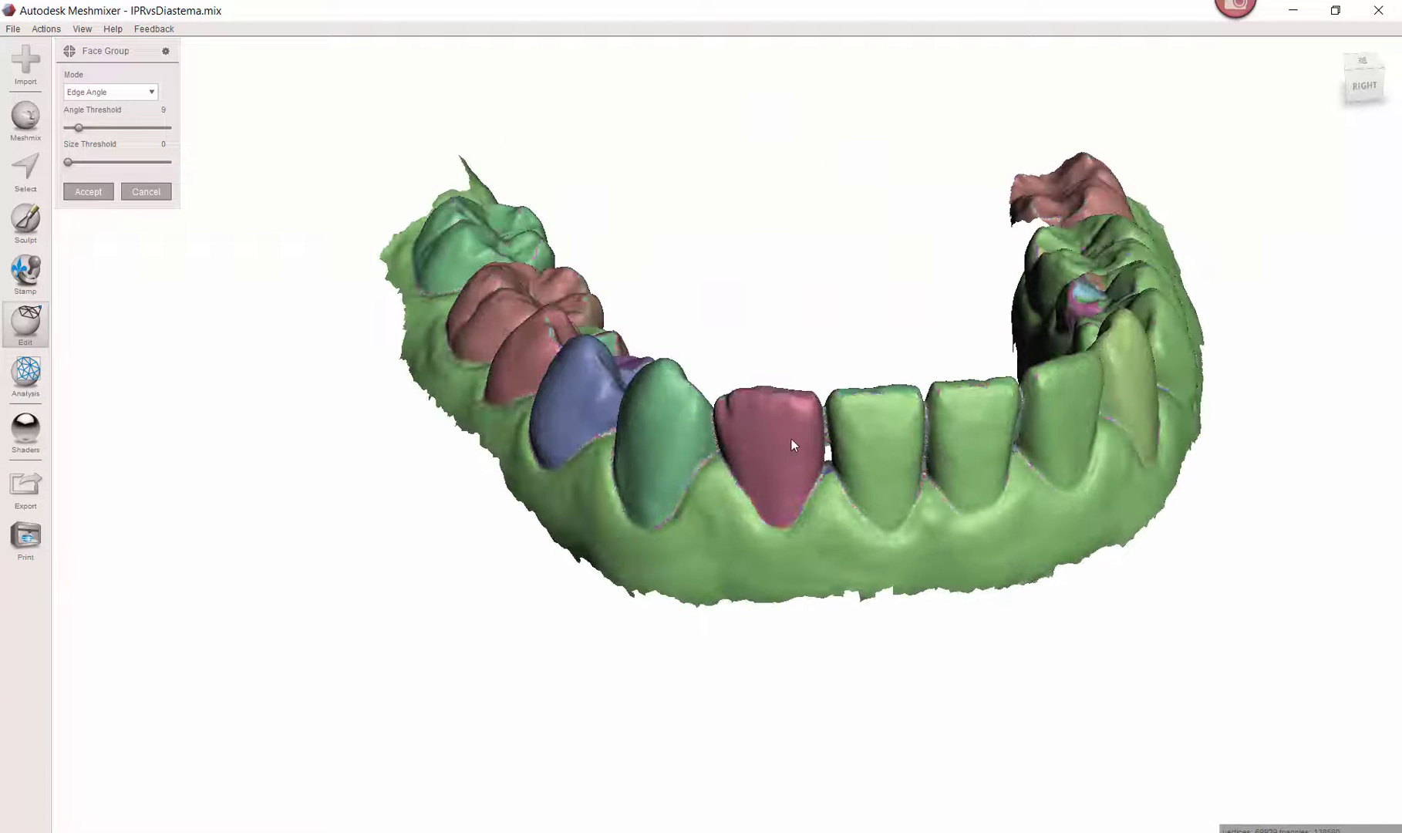
right_drag(919, 461, 1175, 459)
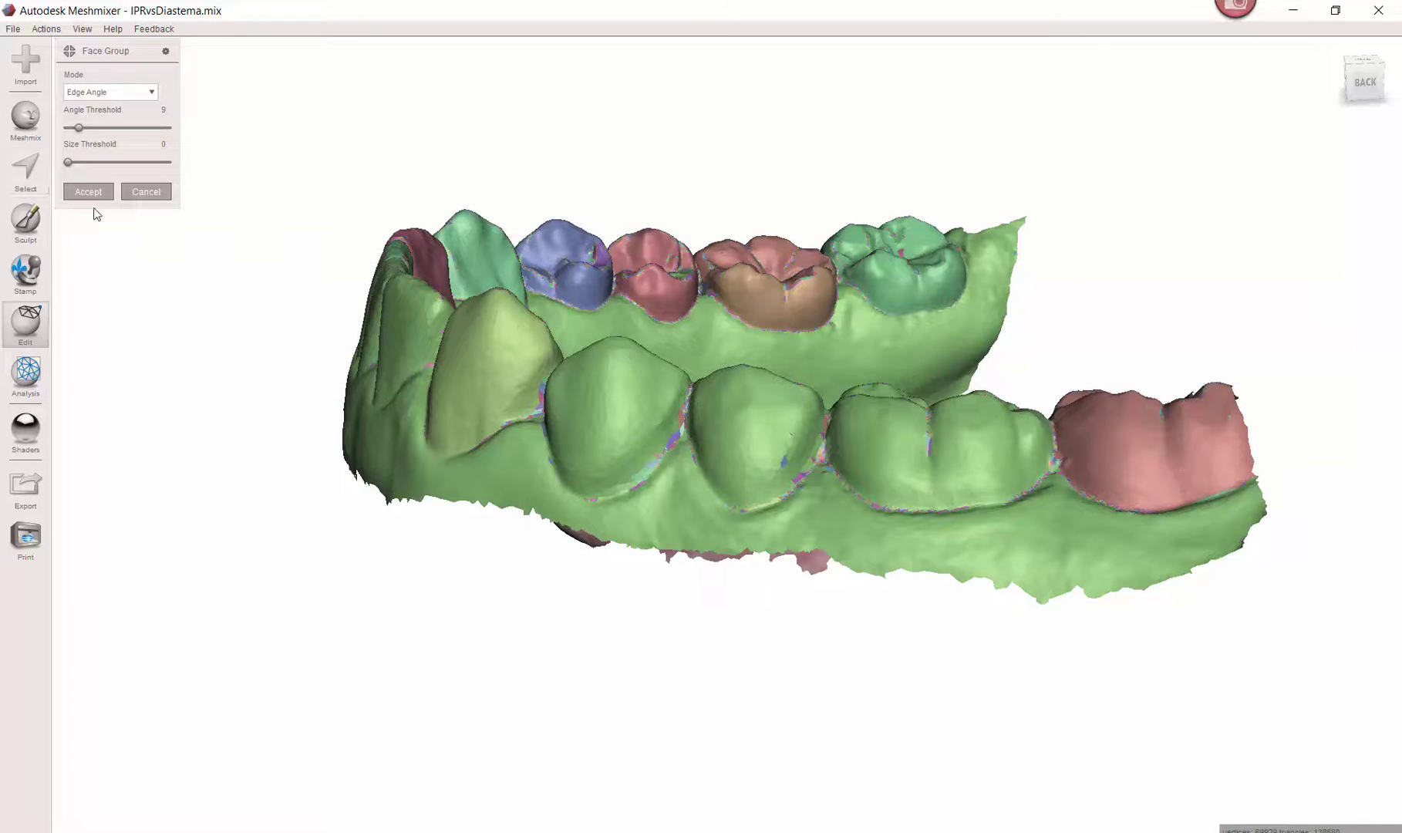
- Try an angle threshold of 8 and compare the grouping of the front and back teeth
right_drag(97, 213, 251, 260)
click(162, 110)
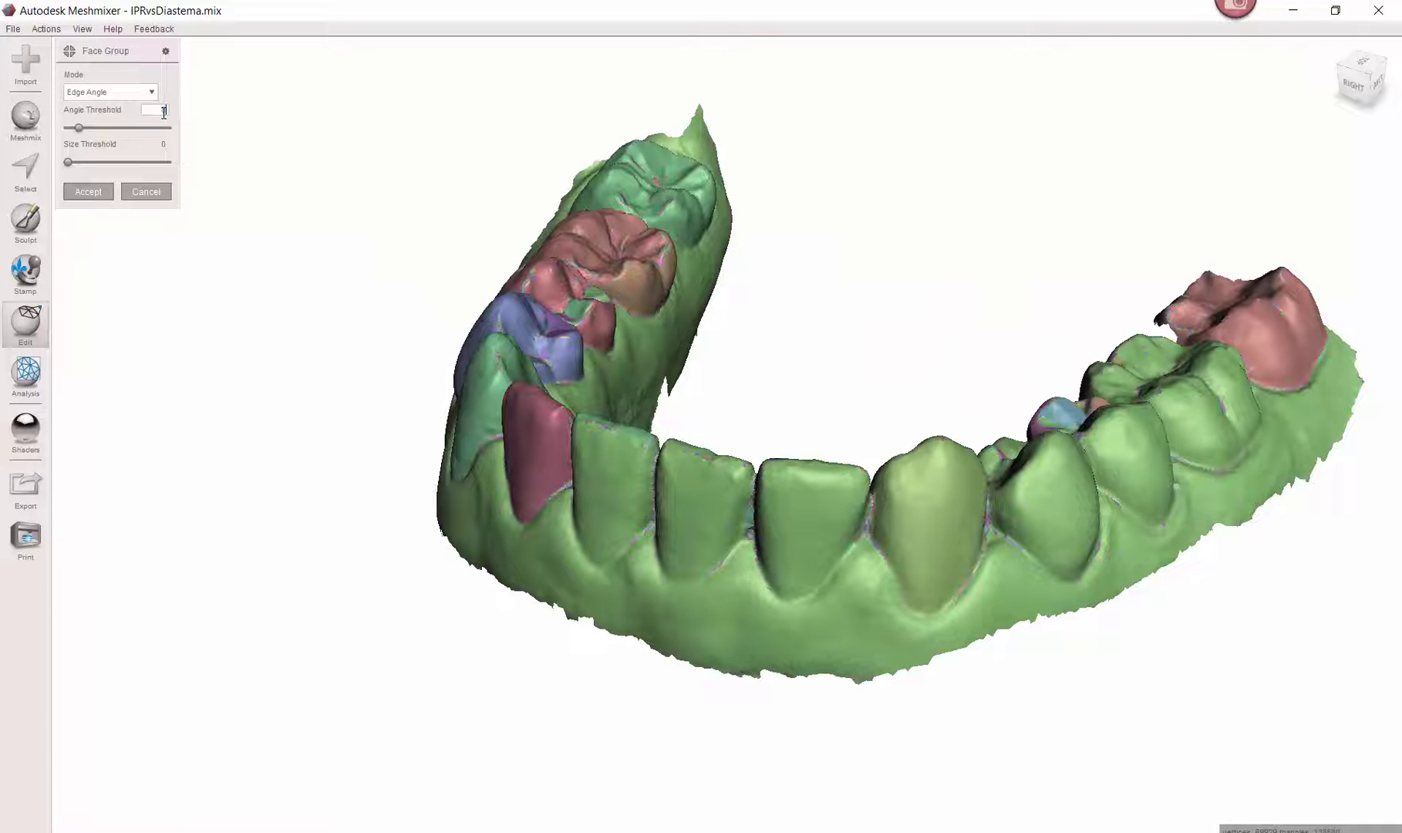
text(8)
key(Return)
right_drag(235, 289, 324, 340)
right_drag(828, 324, 876, 355)
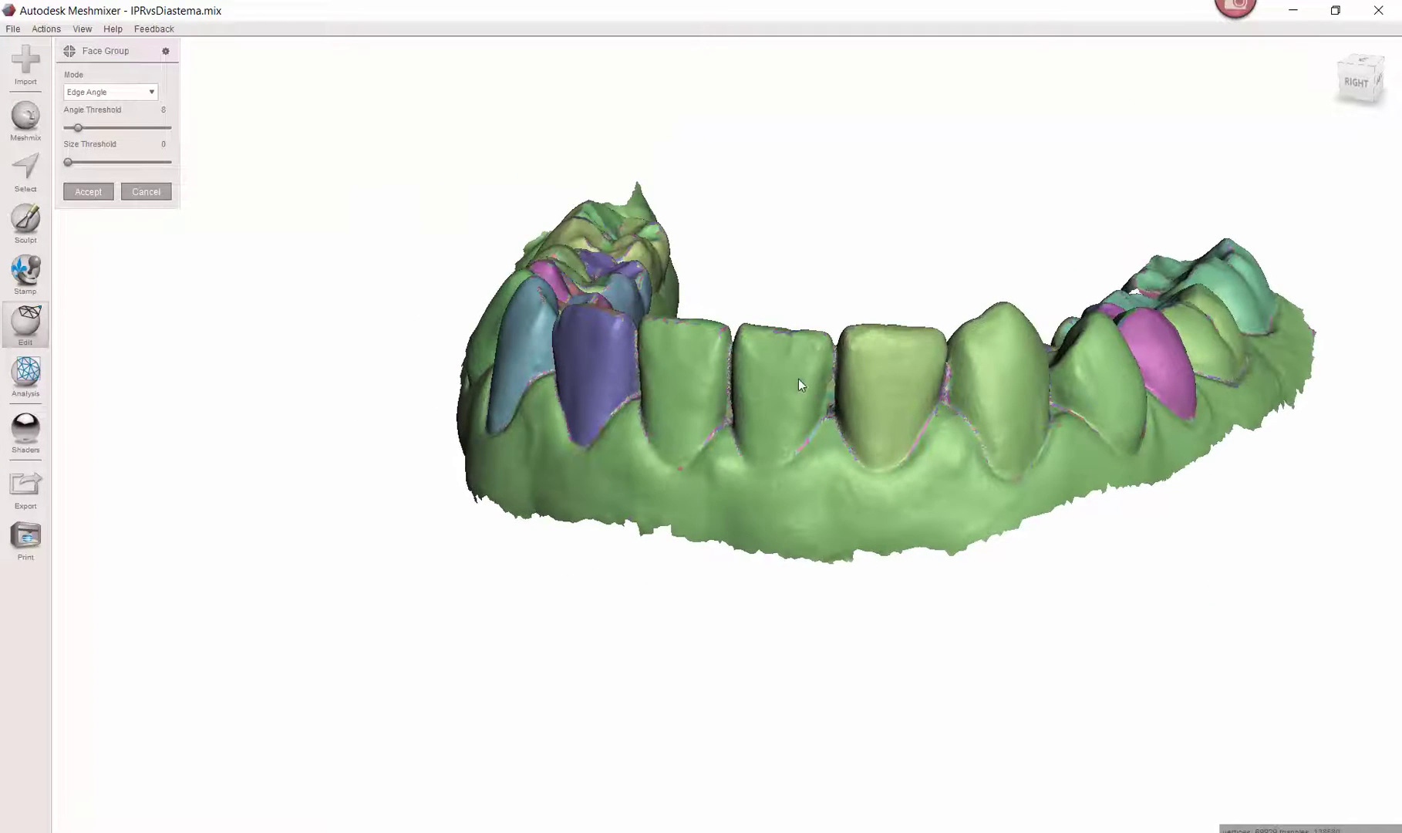
right_drag(801, 384, 829, 445)
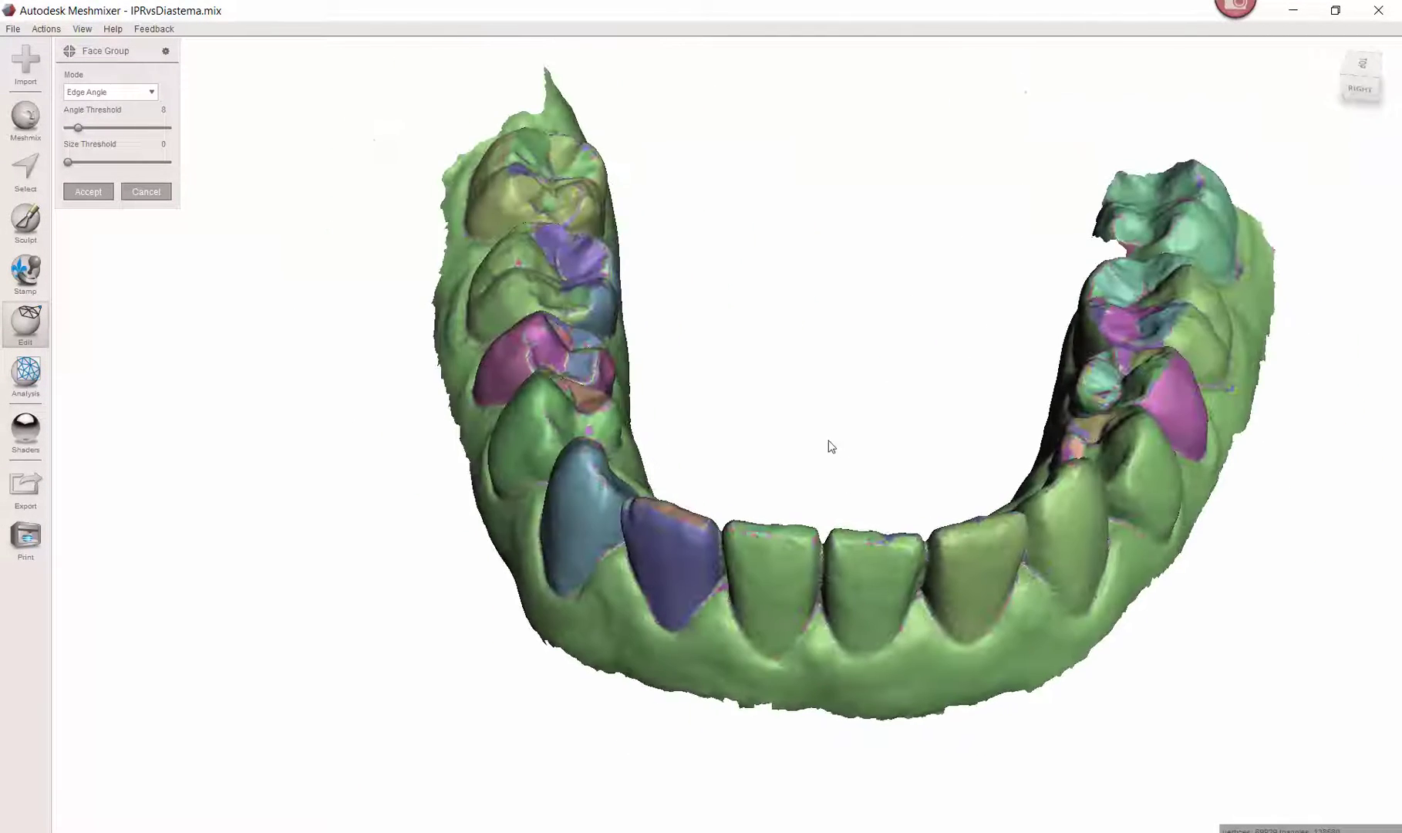
- Return the angle threshold to 9 and examine the chewing surfaces from above
click(163, 109)
text(9)
key(Return)
right_drag(620, 347, 521, 360)
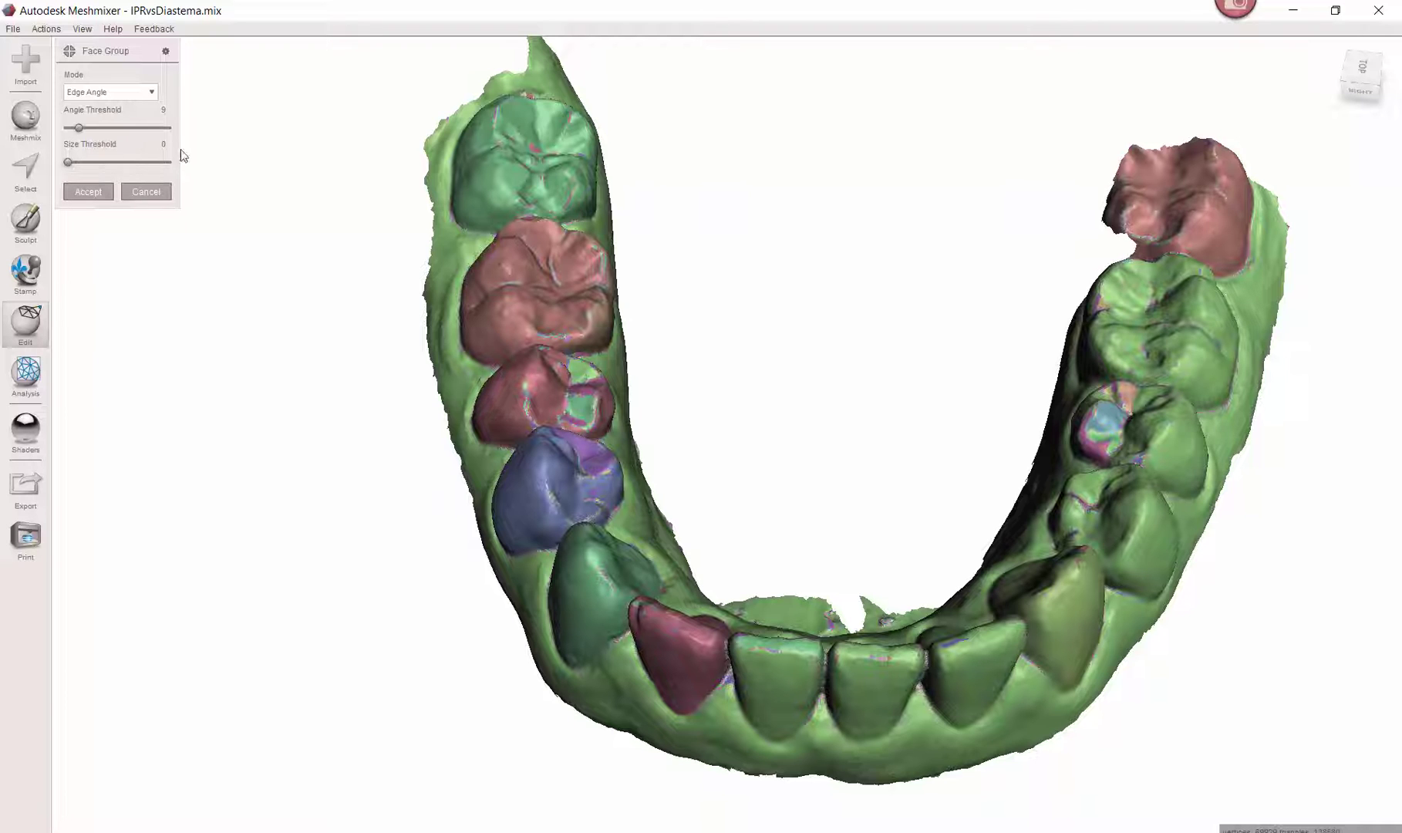
right_drag(188, 216, 529, 424)
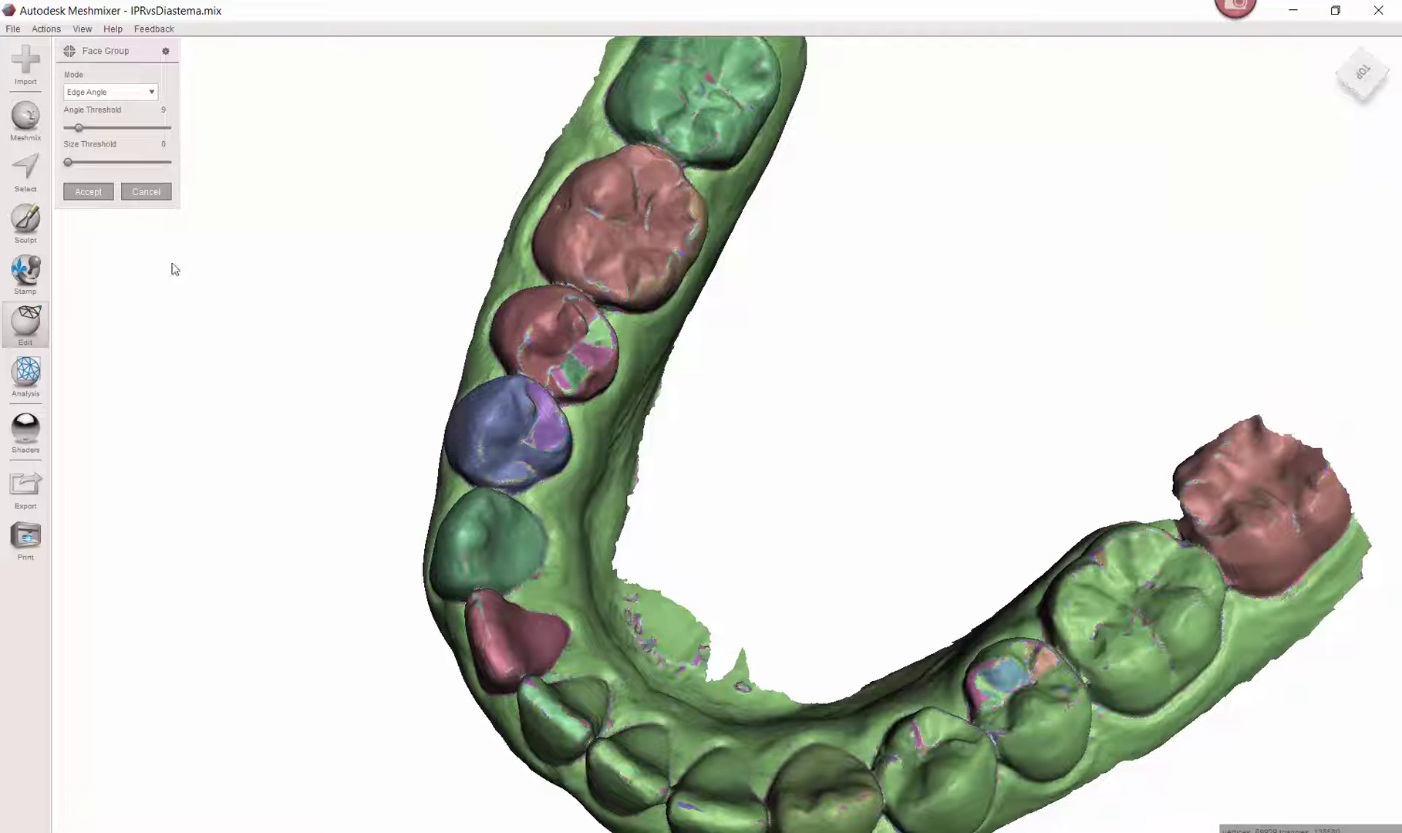
- Raise the size threshold to 47 to merge small patches, and accept the generated face groups
drag(121, 162, 158, 163)
right_drag(802, 650, 614, 495)
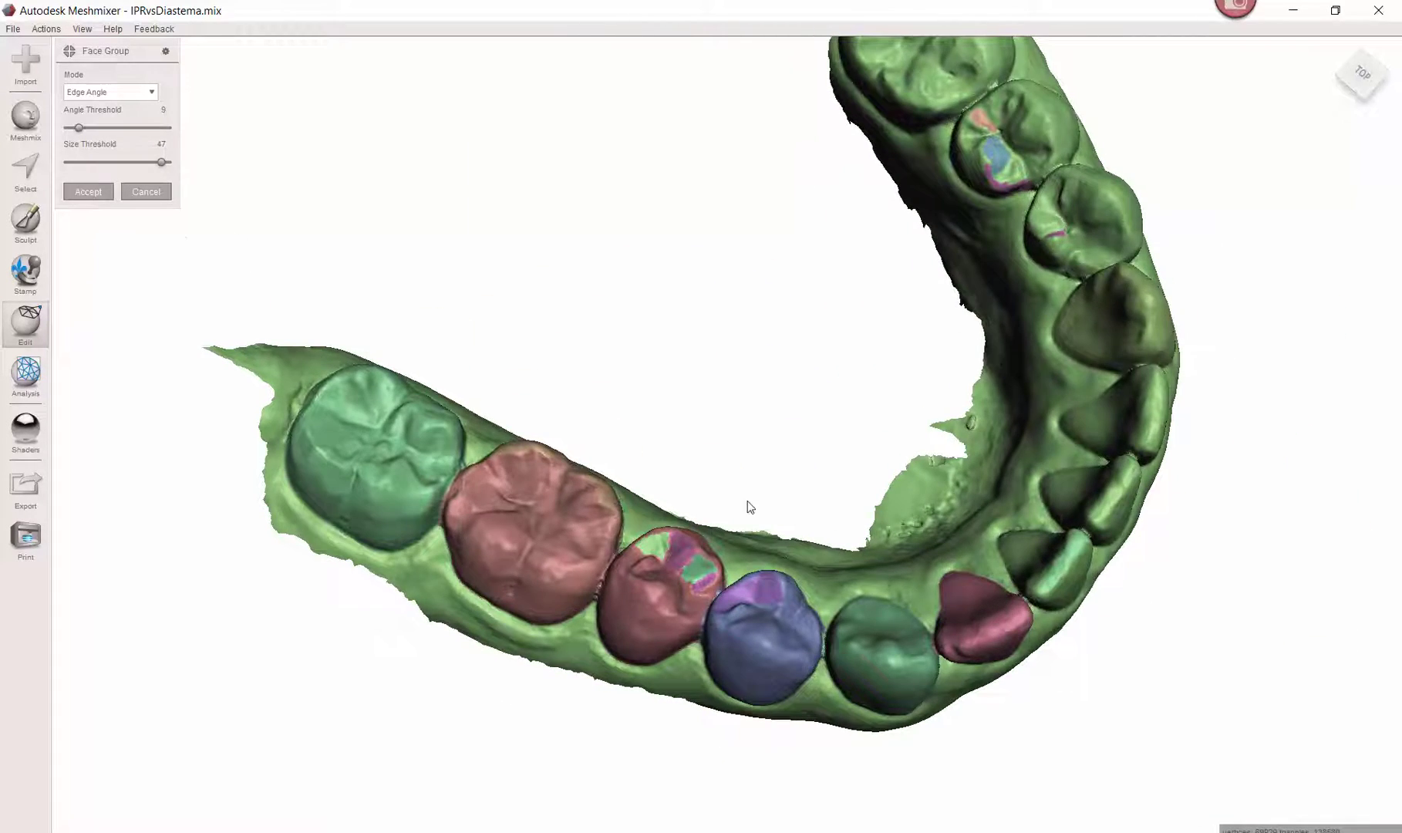
right_drag(745, 501, 636, 417)
right_drag(754, 438, 914, 386)
right_drag(706, 387, 817, 405)
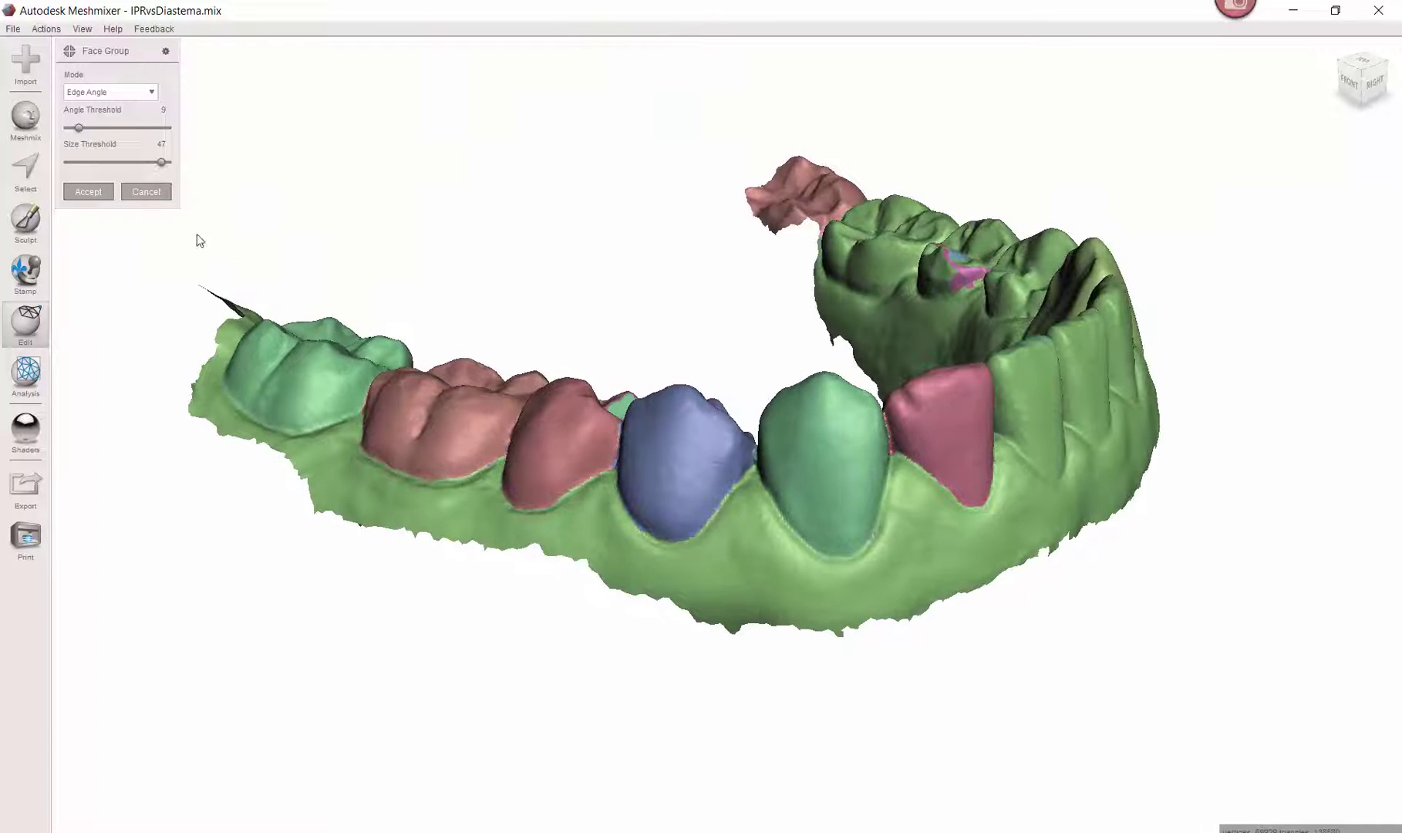
click(88, 191)
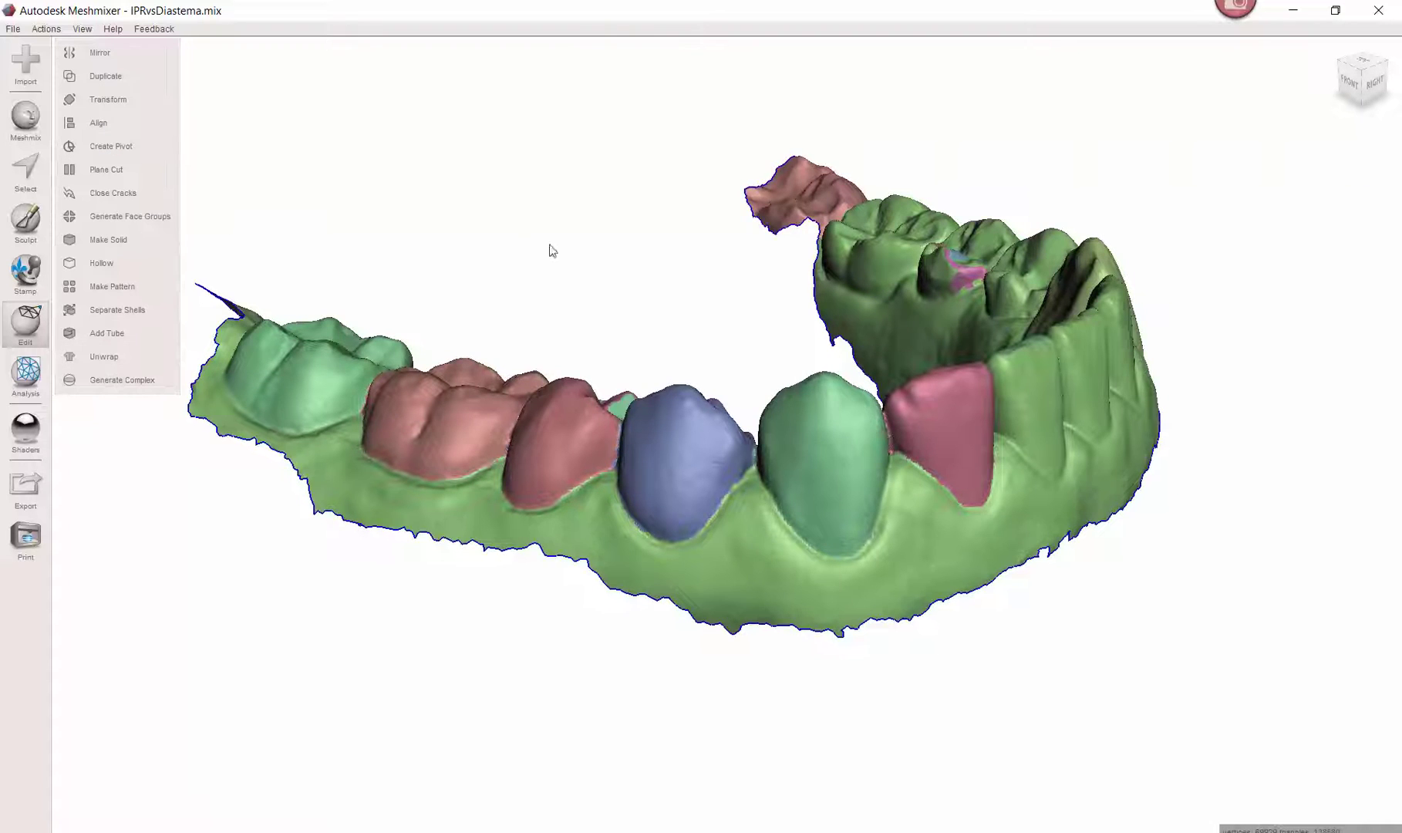
- Select the first molar's complete face group along with the separate group on its inner side
right_drag(707, 247, 591, 555)
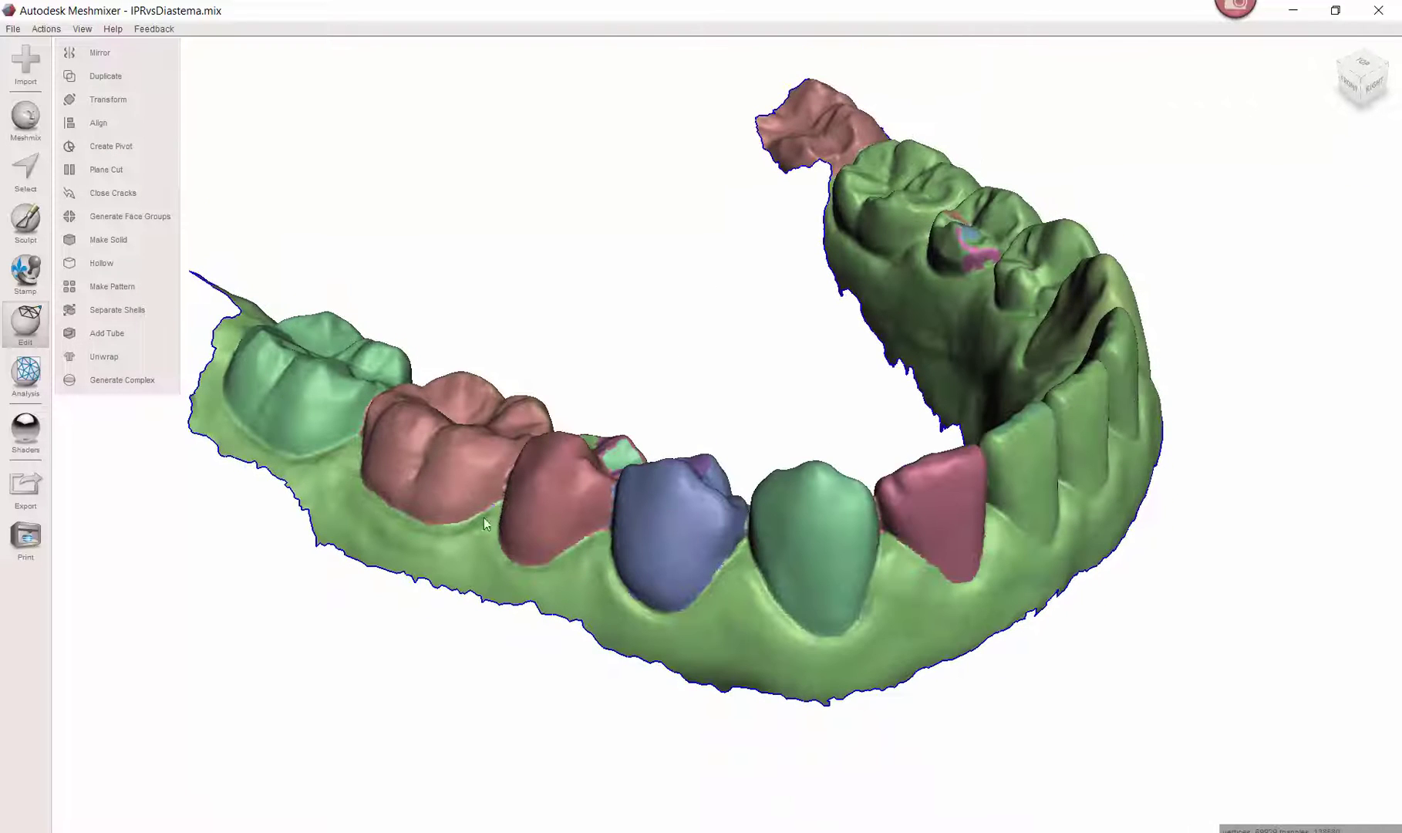
key(s)
click(415, 458)
double_click(415, 458)
right_drag(445, 455, 363, 401)
right_drag(887, 275, 816, 324)
double_click(870, 310)
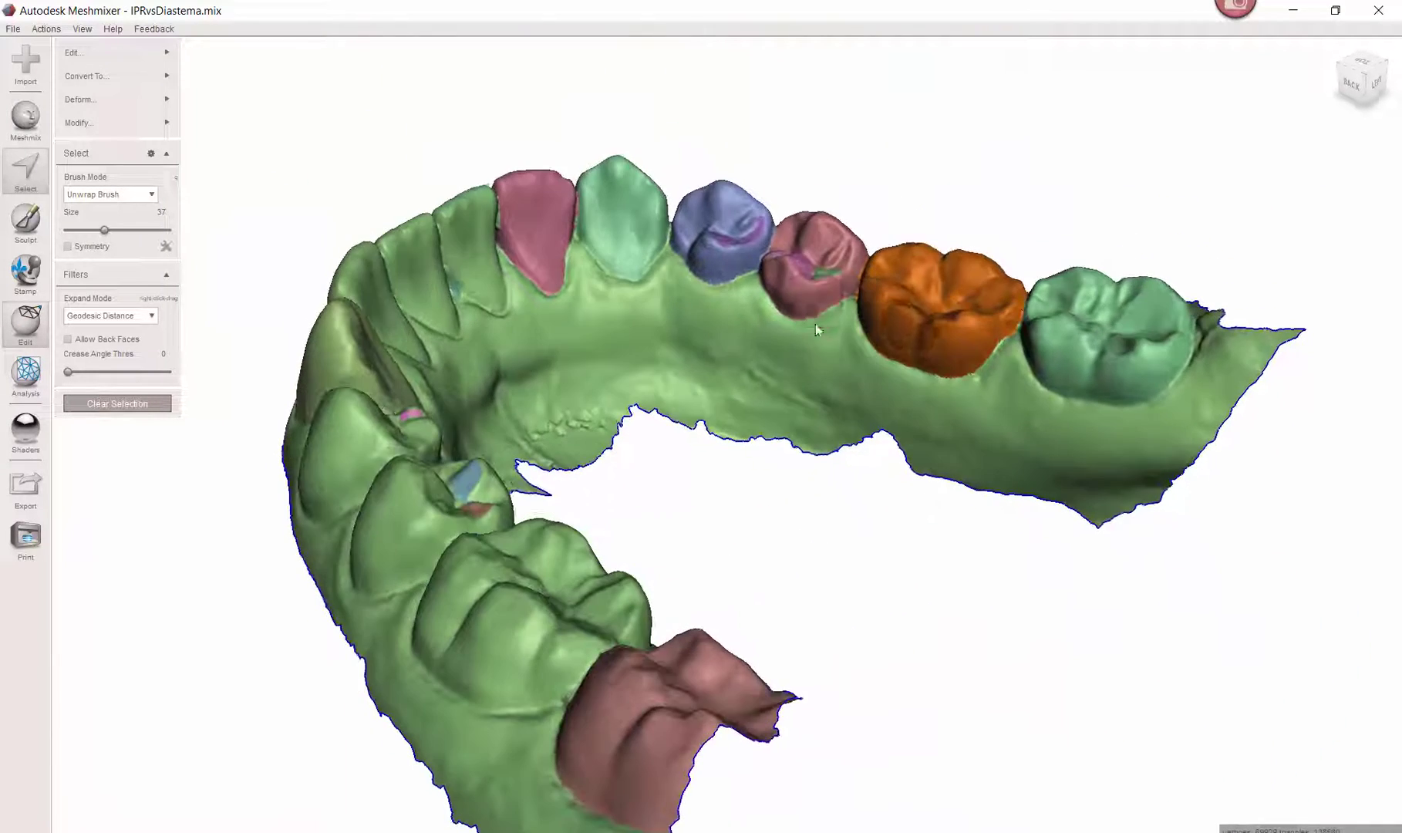
- Add the second premolar's face group to the selection and brush over the leftover patches on its chewing surface
double_click(779, 288)
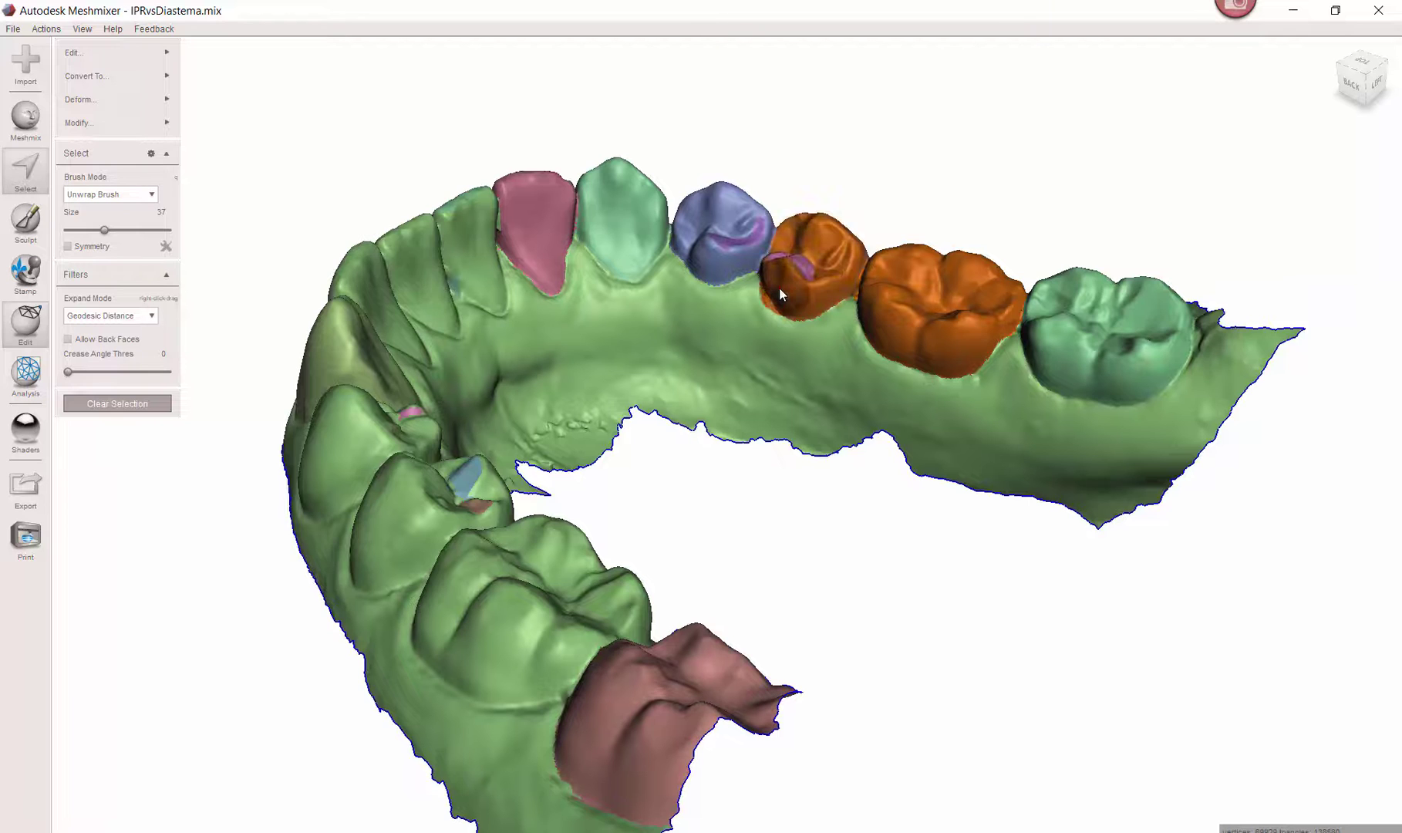
right_drag(802, 261, 836, 366)
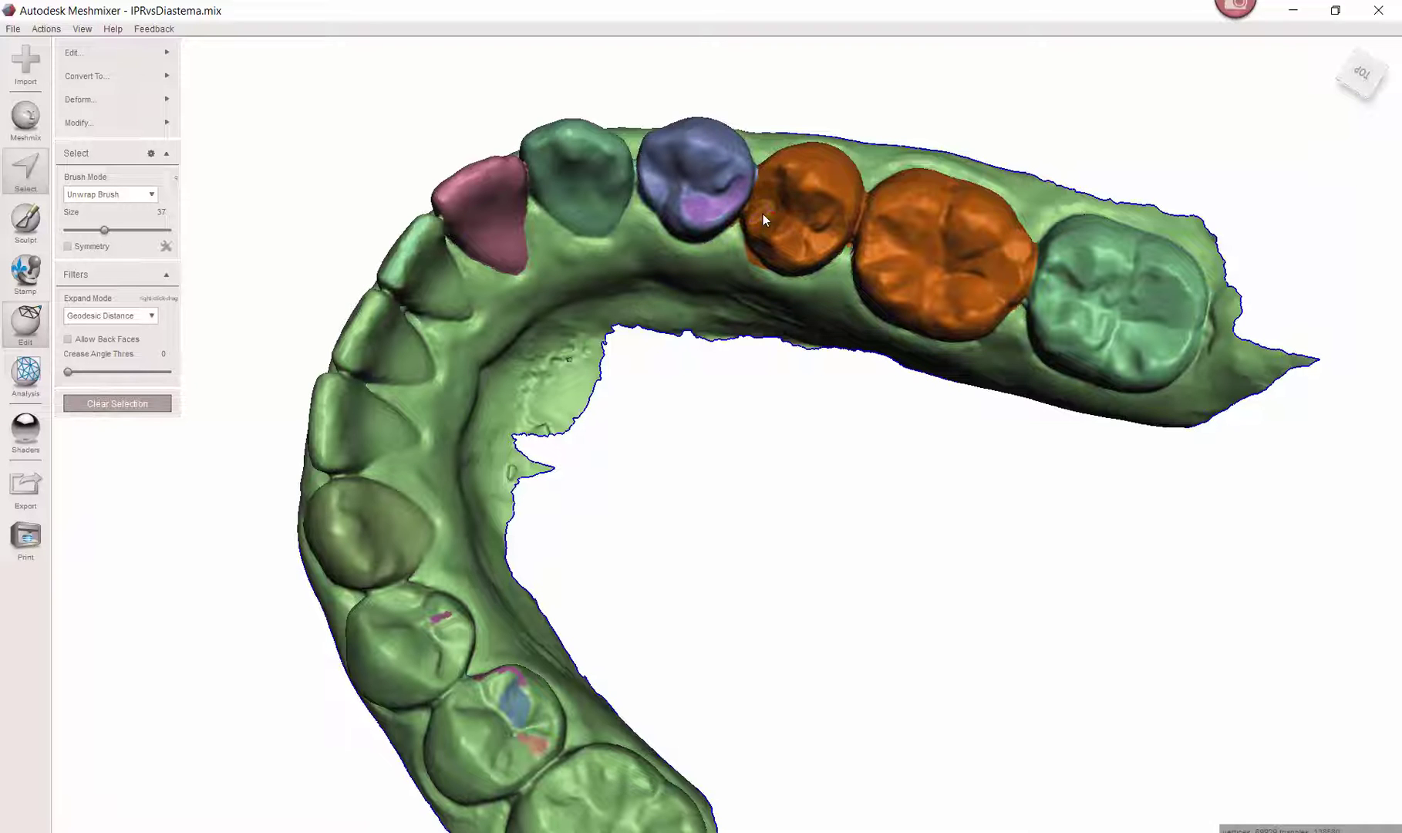
drag(763, 214, 840, 218)
- Add the face groups of both canines and the pink lateral incisor to the selection
mouse_move(844, 204)
right_down()
mouse_move(537, 210)
mouse_move(761, 193)
mouse_move(914, 128)
mouse_move(706, 228)
mouse_move(382, 175)
mouse_move(354, 101)
mouse_move(290, 214)
mouse_move(347, 94)
right_up()
scroll(995, 526, up, 3)
click(838, 392)
double_click(839, 392)
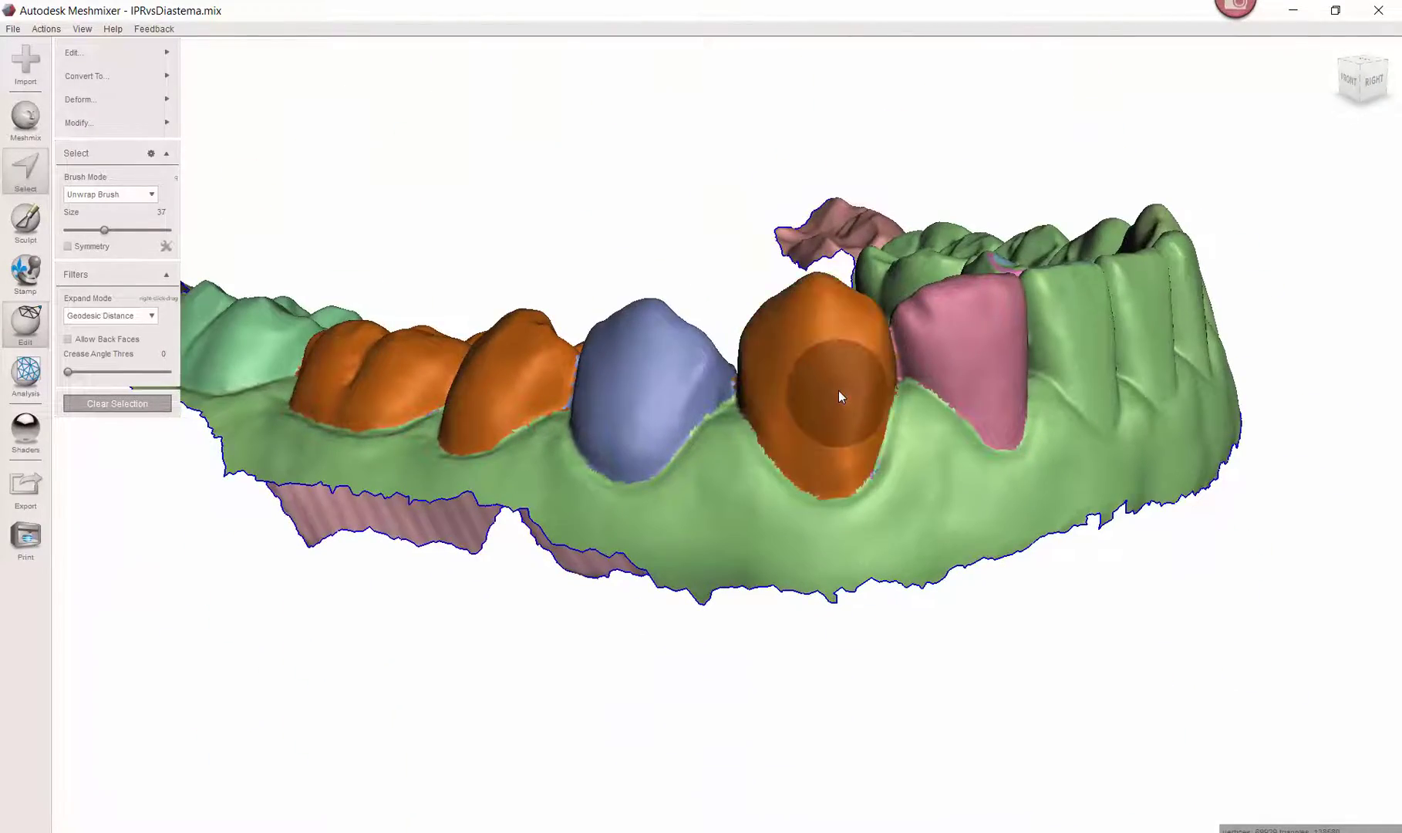
mouse_move(838, 391)
right_down()
mouse_move(1237, 416)
mouse_move(889, 178)
right_up()
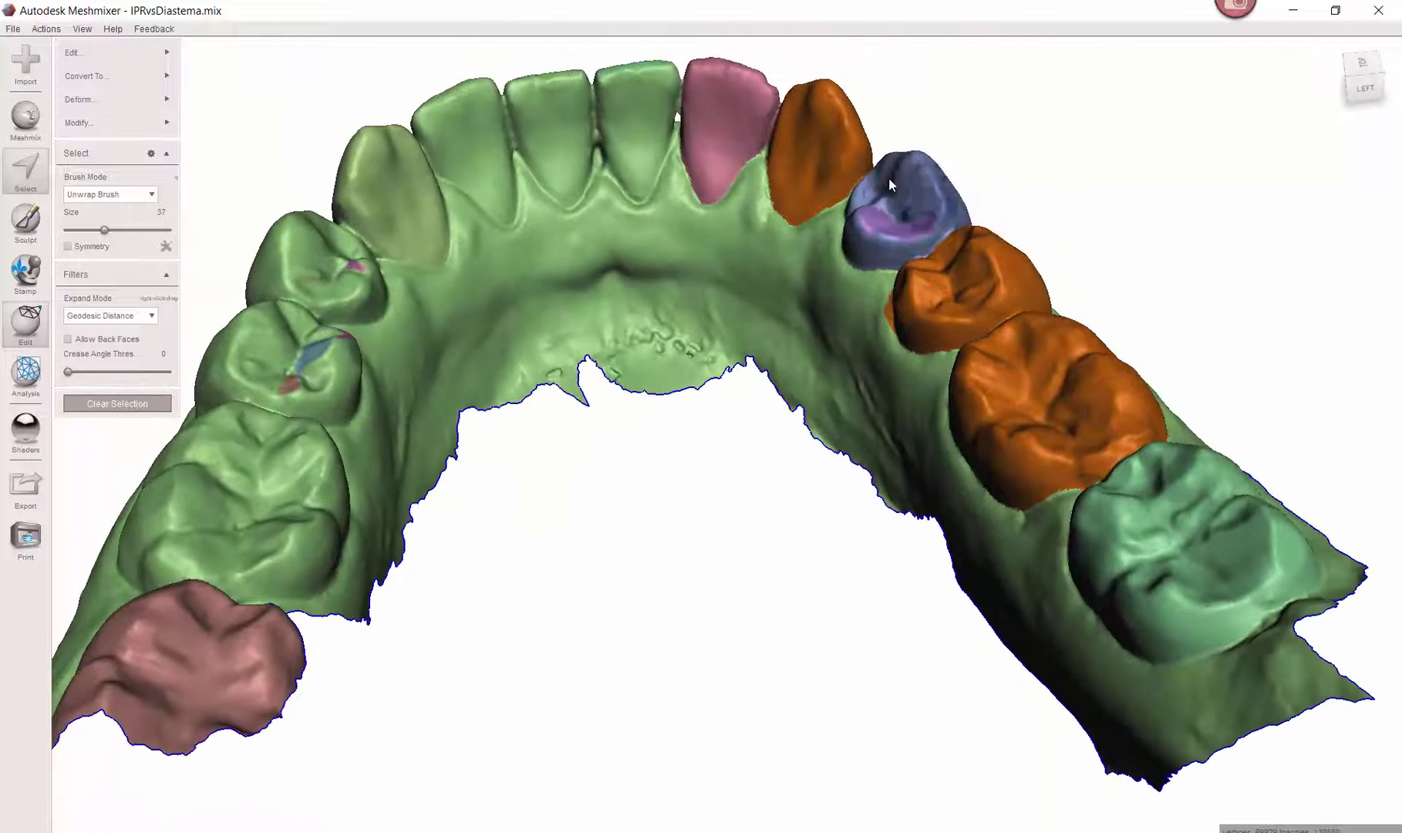
double_click(723, 120)
mouse_move(727, 122)
right_down()
mouse_move(781, 165)
mouse_move(319, 94)
mouse_move(823, 325)
mouse_move(790, 428)
right_up()
double_click(793, 427)
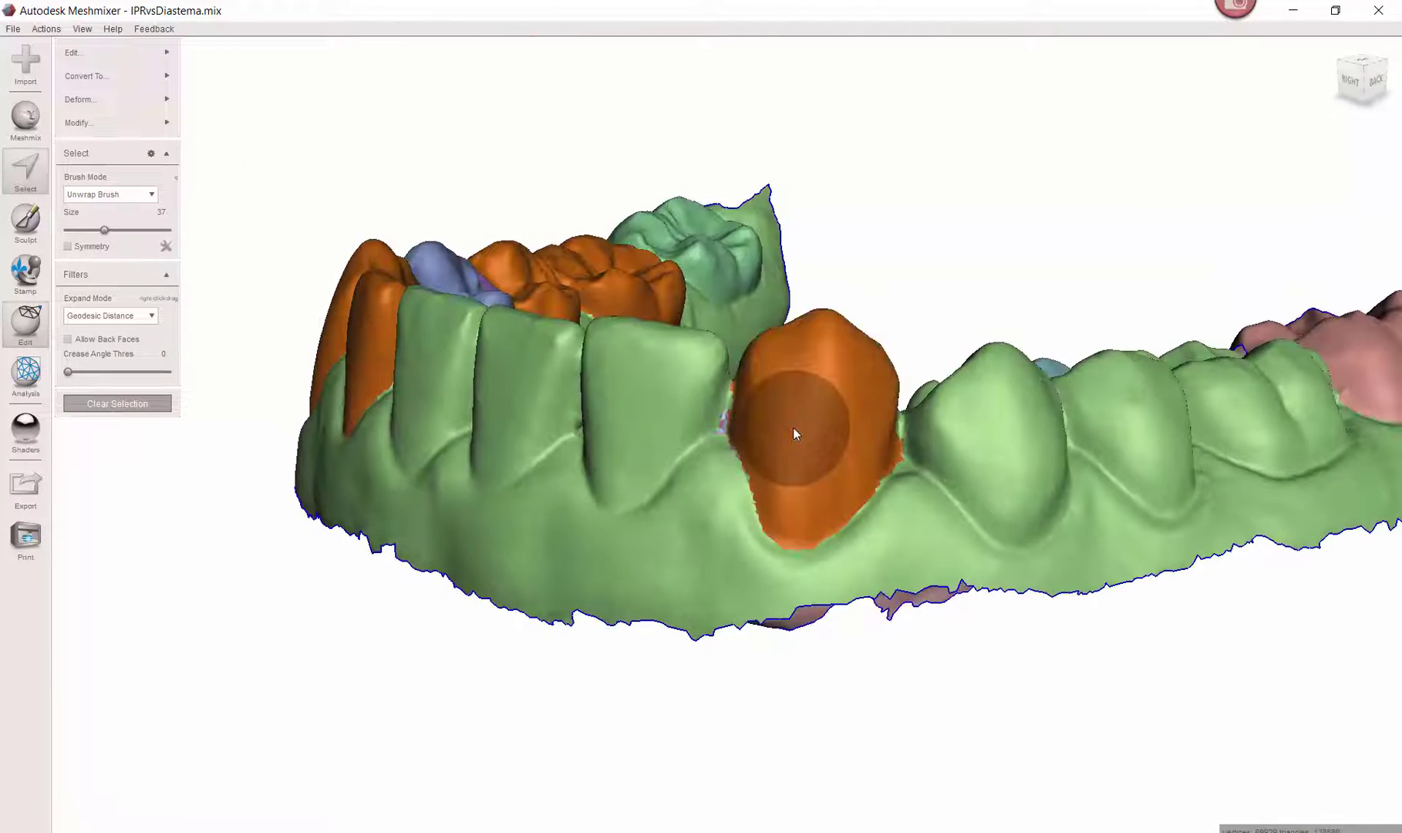
- Add the face groups of the red and teal second molars and the blue first premolar to the selection
mouse_move(930, 439)
right_down()
mouse_move(993, 417)
mouse_move(1029, 437)
right_up()
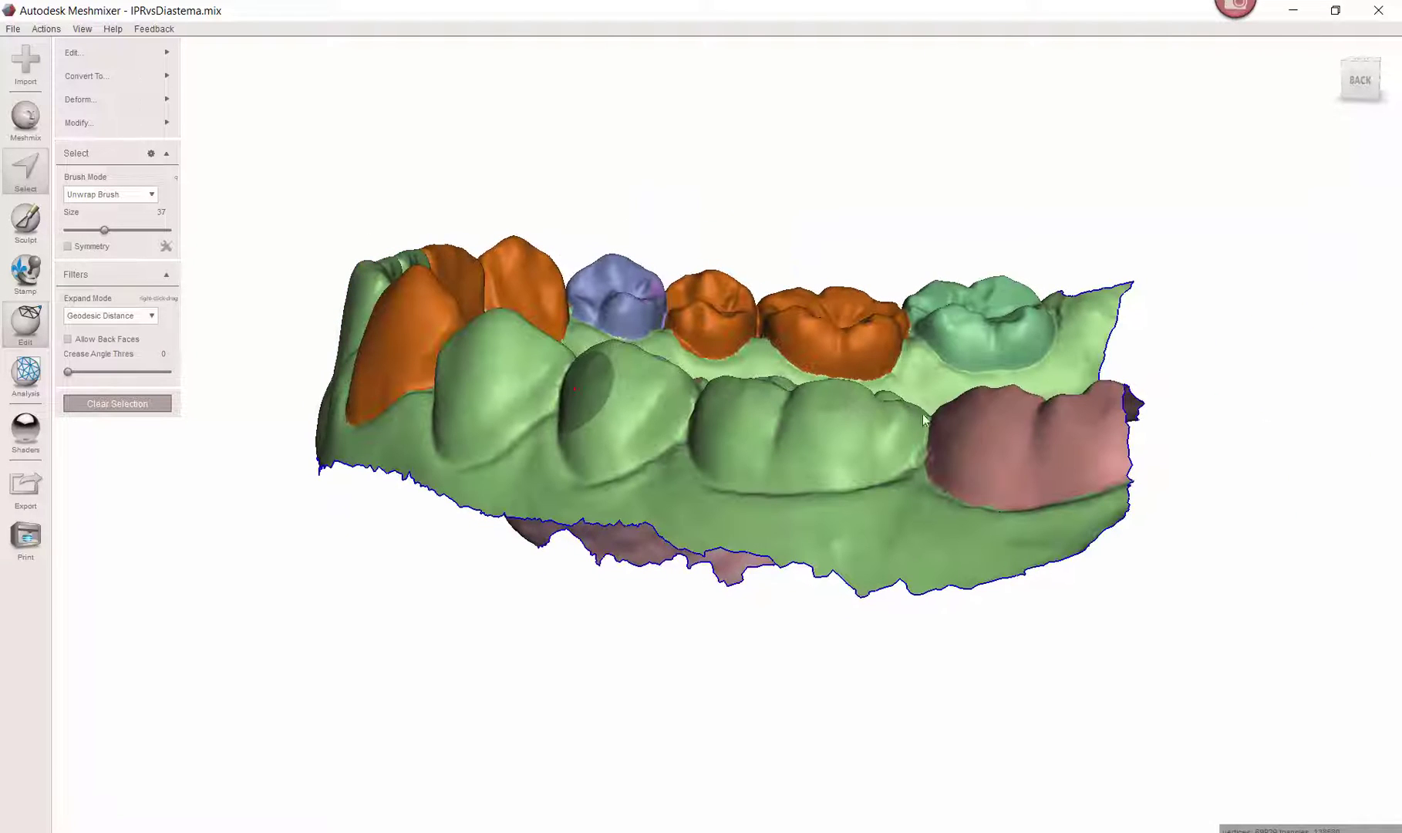
double_click(1026, 442)
right_drag(1126, 373, 978, 380)
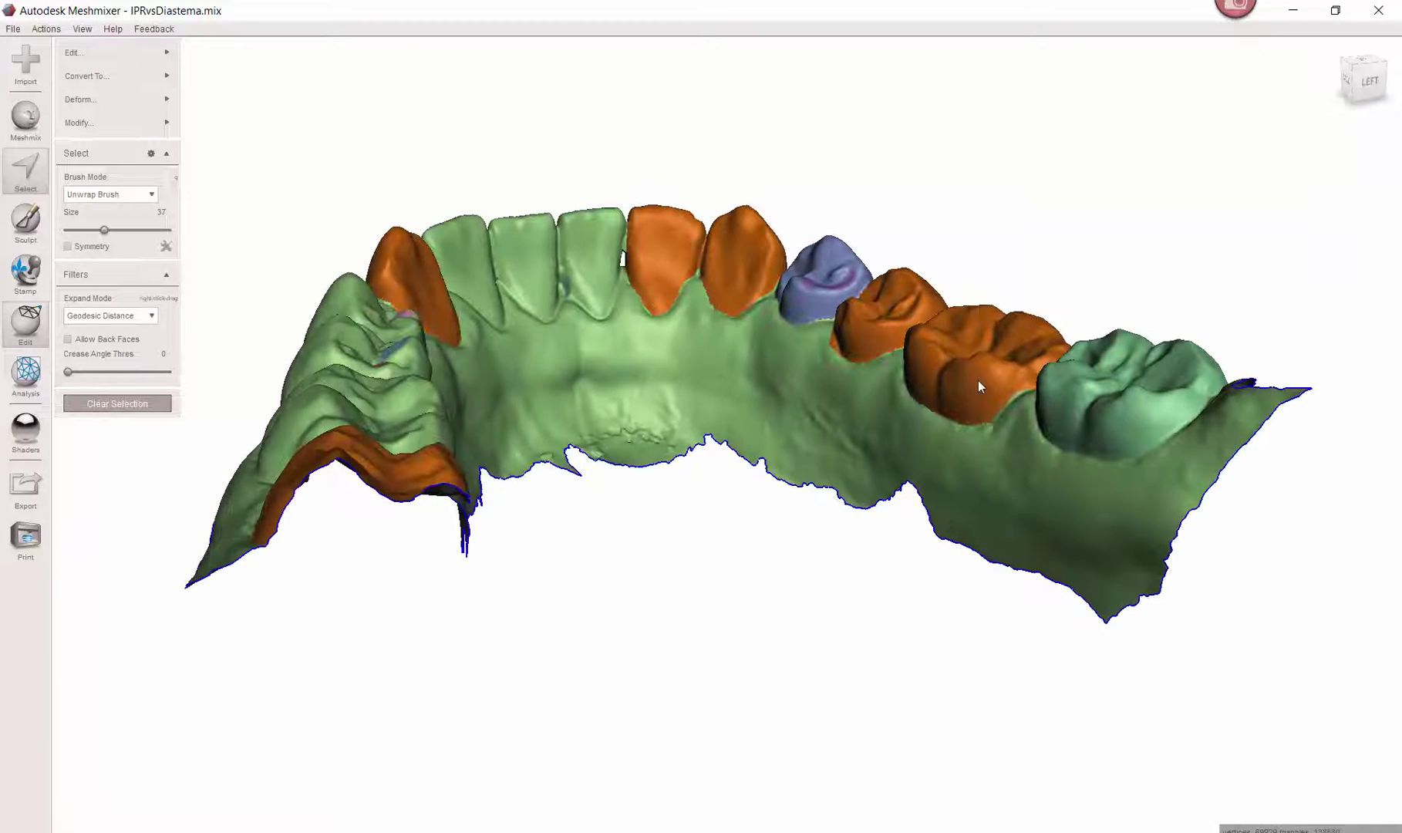
double_click(1126, 396)
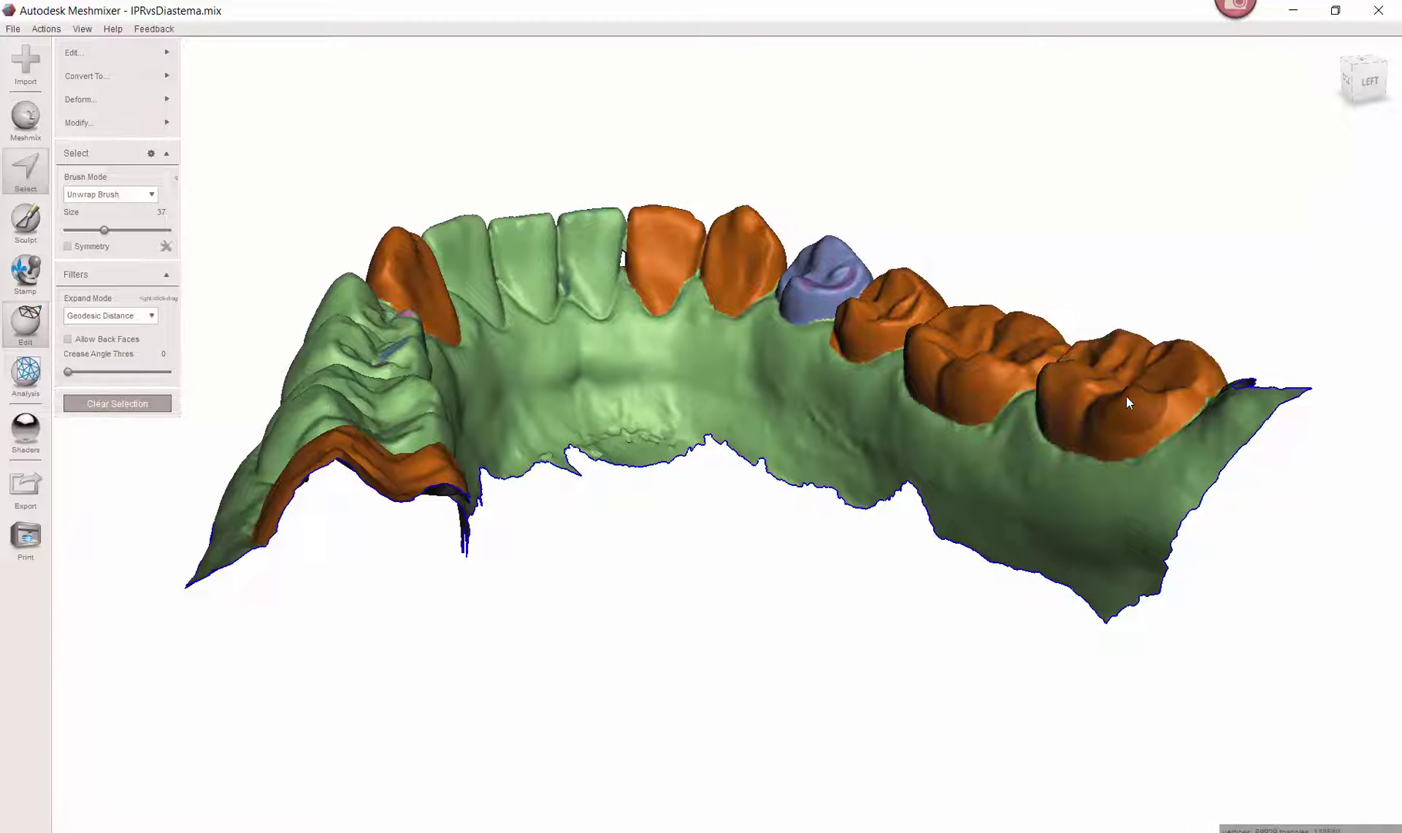
double_click(798, 290)
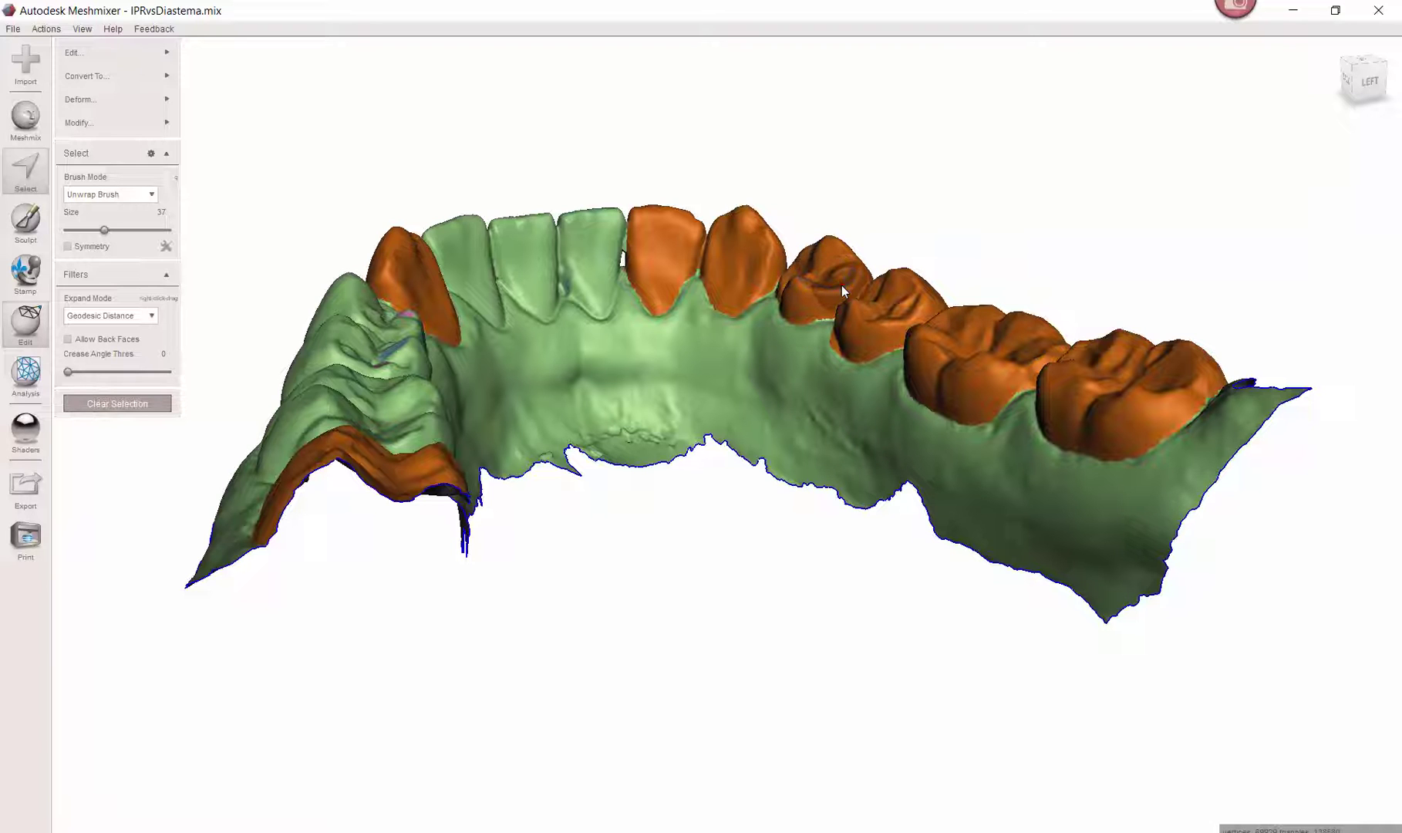
- Examine the selected teeth from all around the arch, and clear the selection
right_drag(841, 286, 1393, 521)
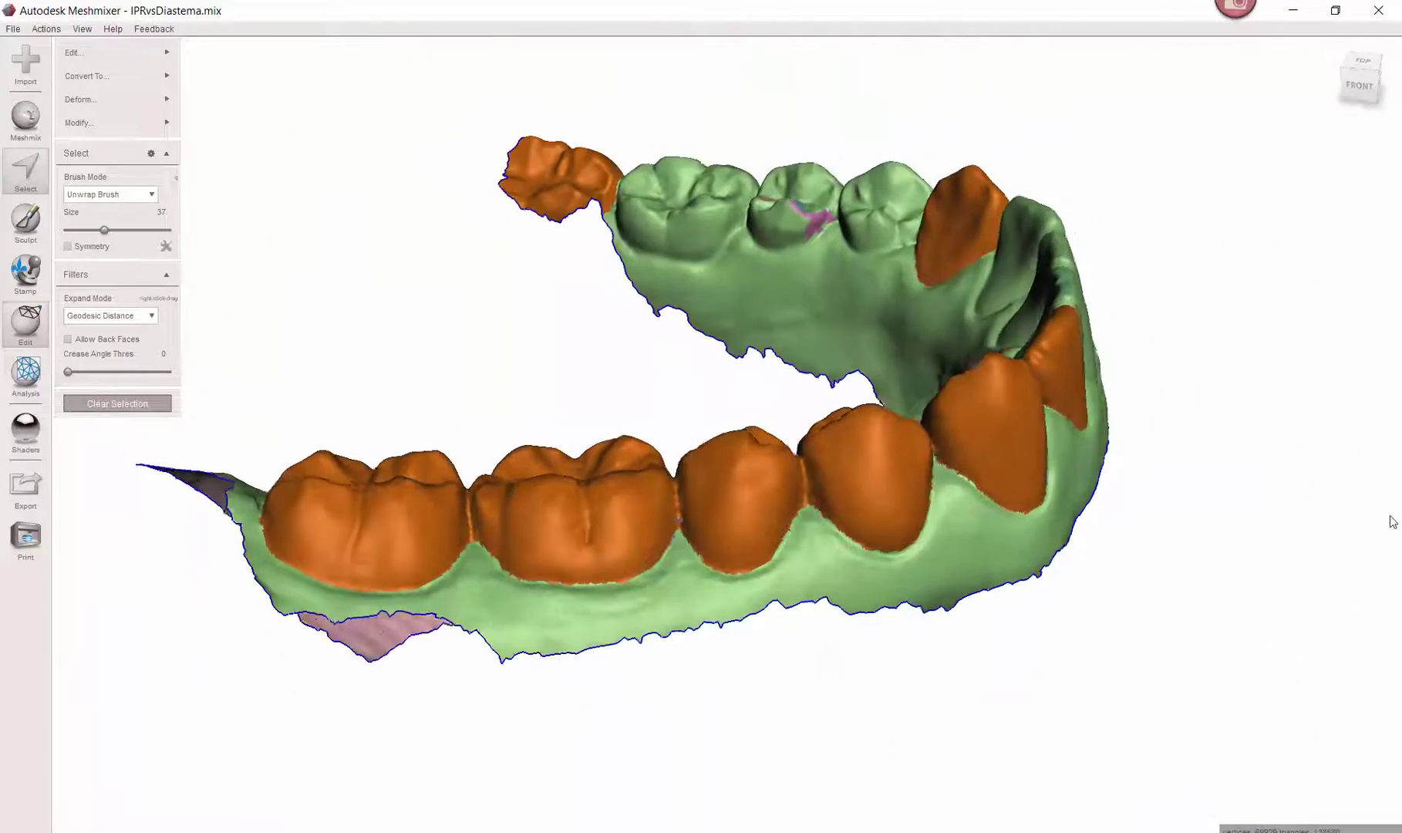
right_drag(823, 297, 629, 313)
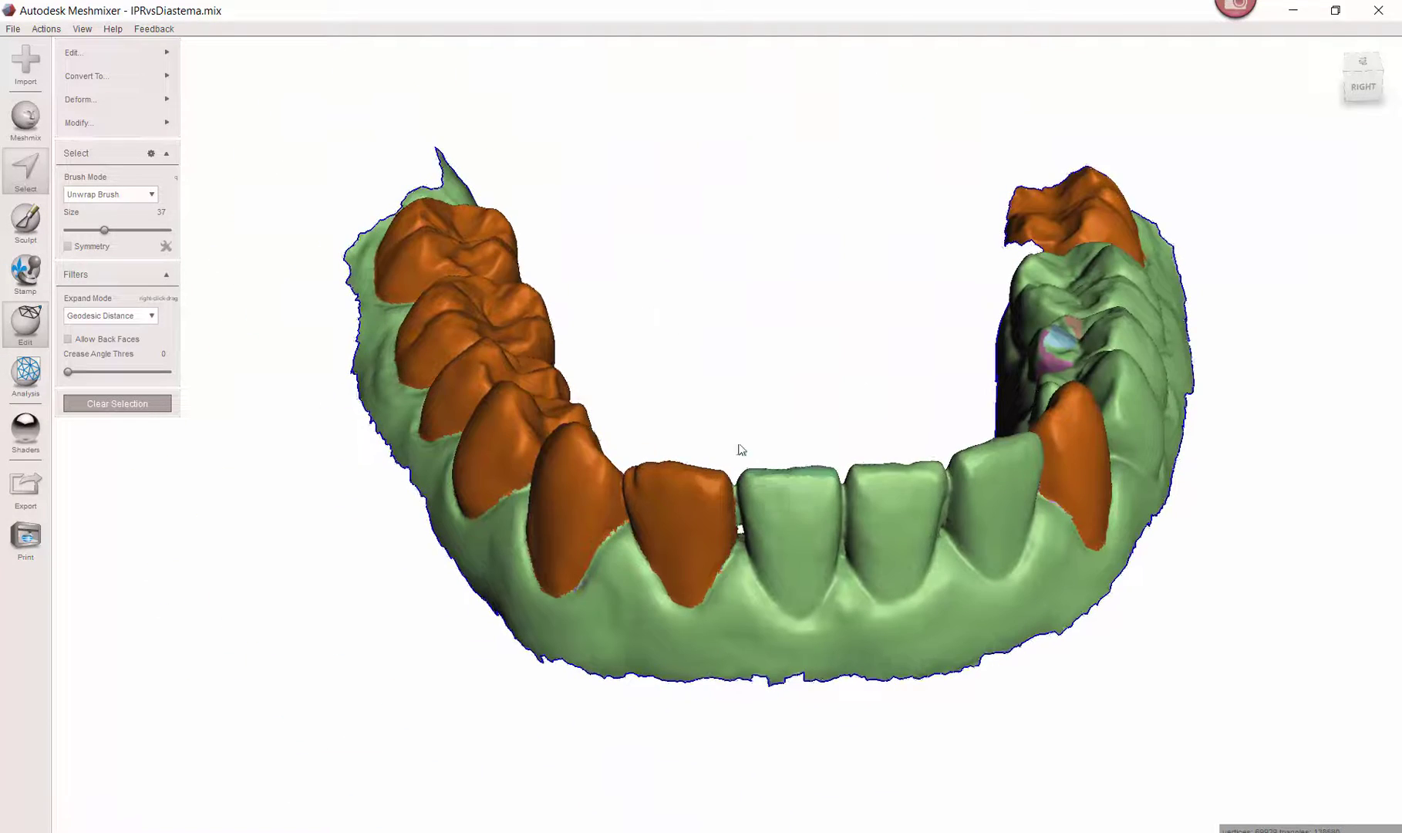
right_drag(857, 483, 772, 463)
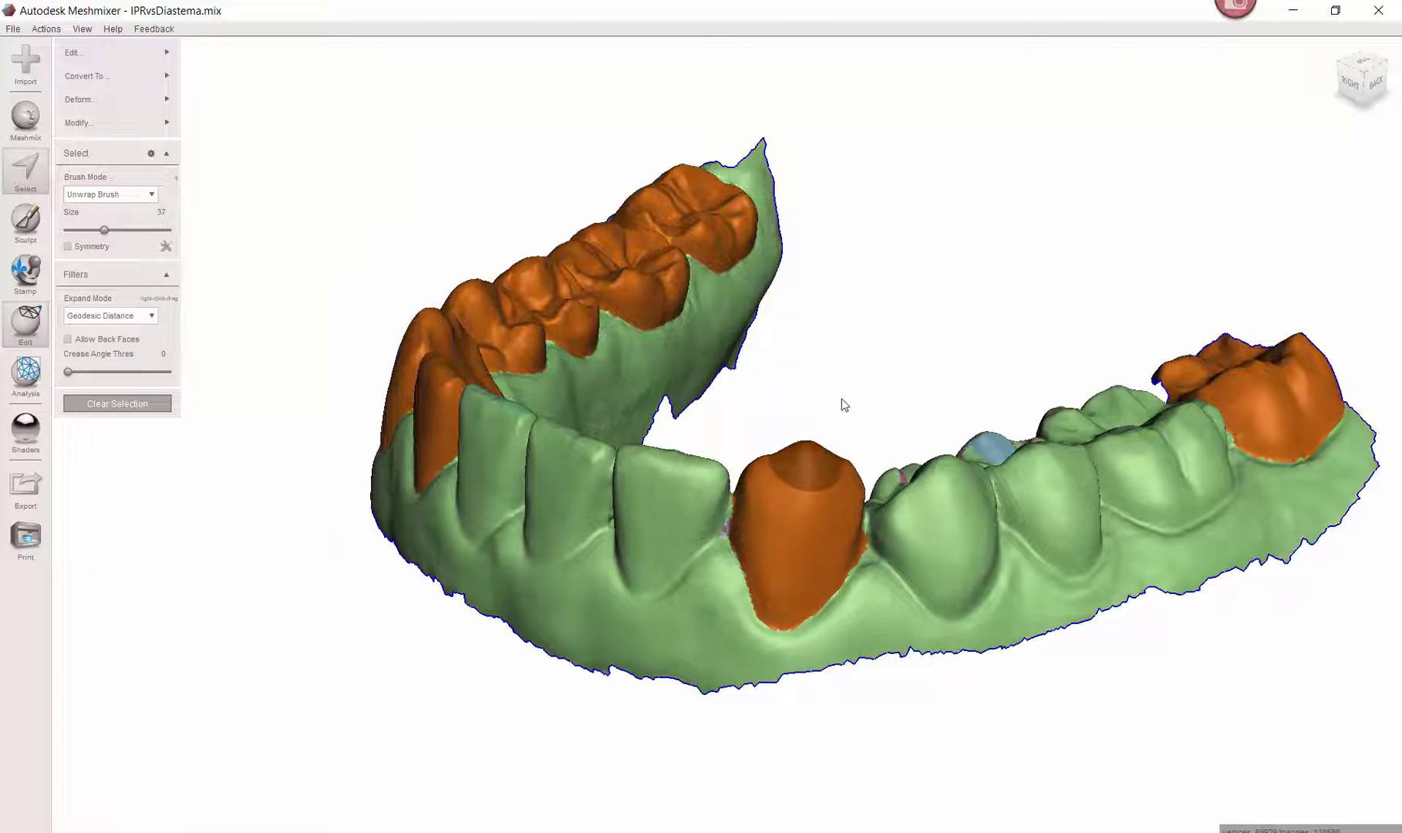
right_drag(845, 404, 856, 459)
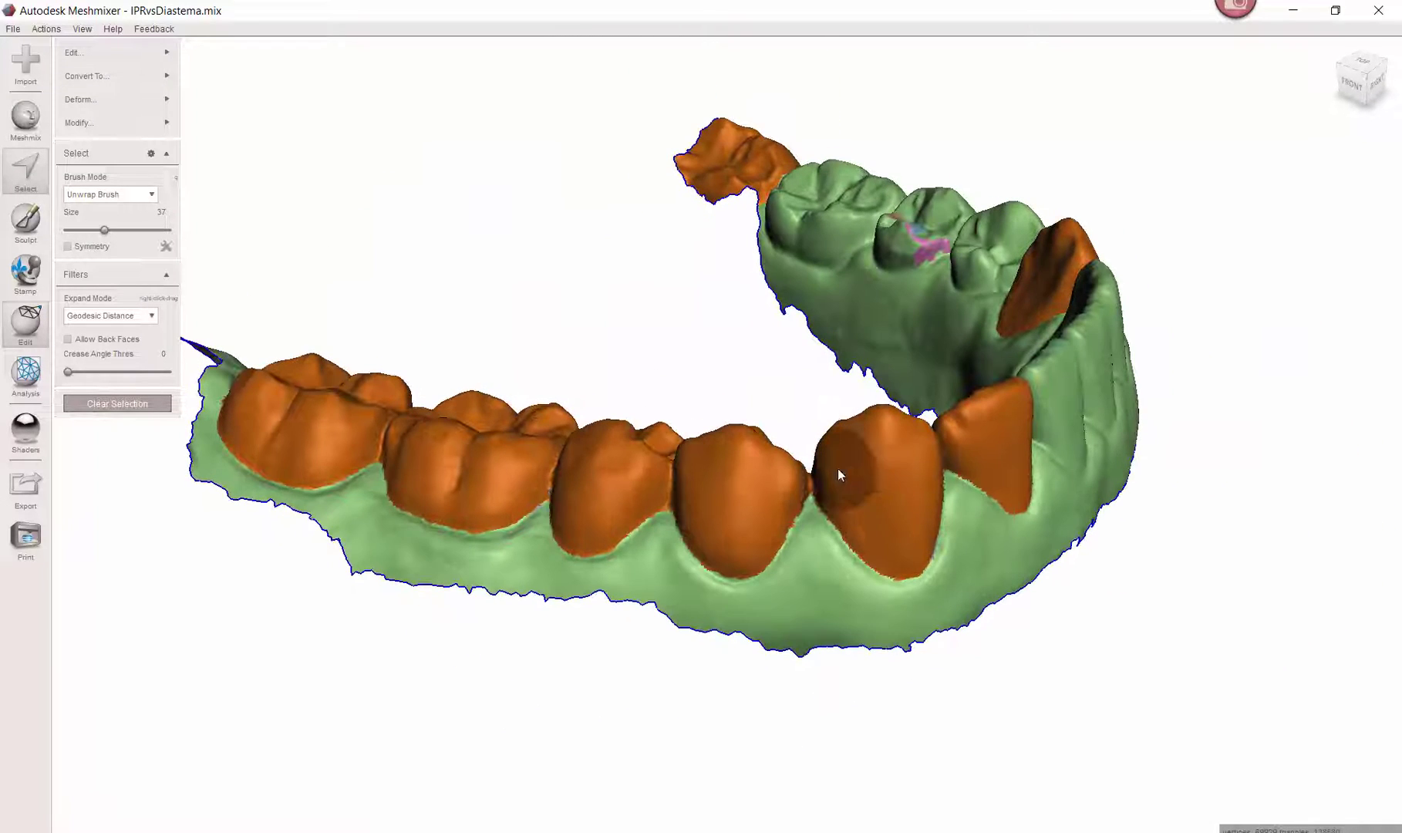
key(Escape)
- Select the outer and inner face groups of the first molar between the teal molar and the pink premolar
right_drag(768, 503, 581, 476)
key(s)
double_click(440, 545)
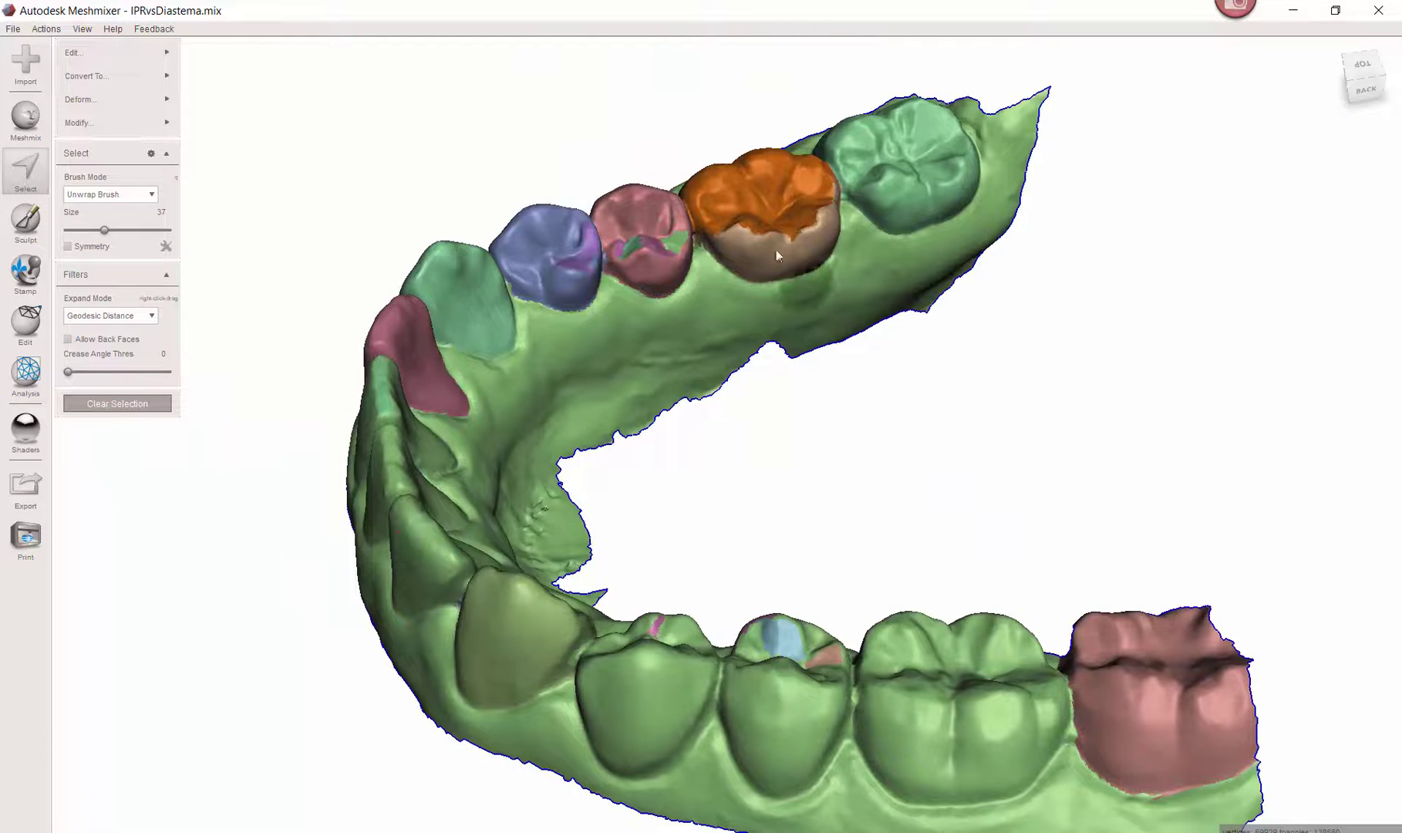
right_drag(761, 248, 879, 376)
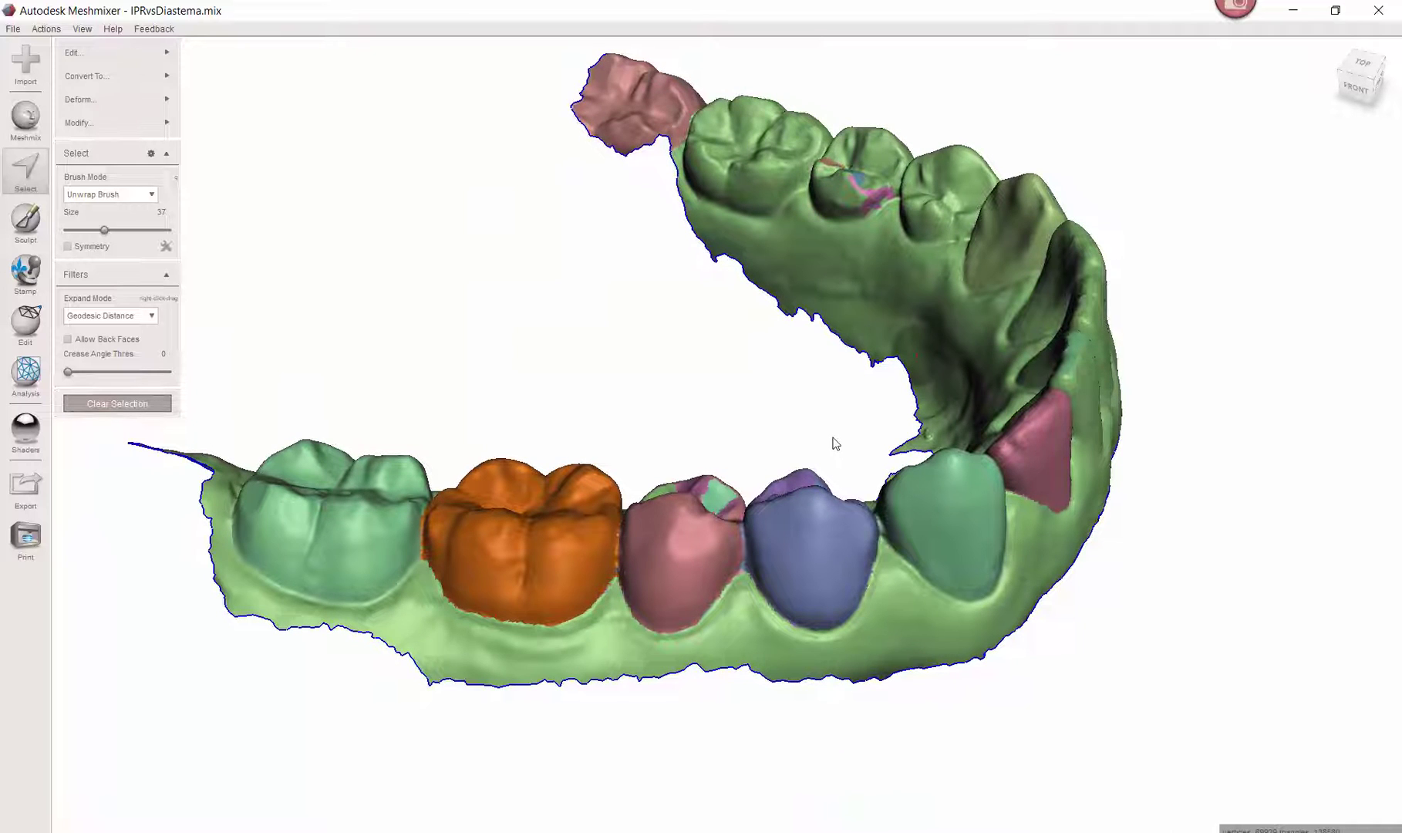
- Erase and fill the selected first molar with a Smooth MVC patch, using scale 0.44 and bulge -38, and accept
key(f)
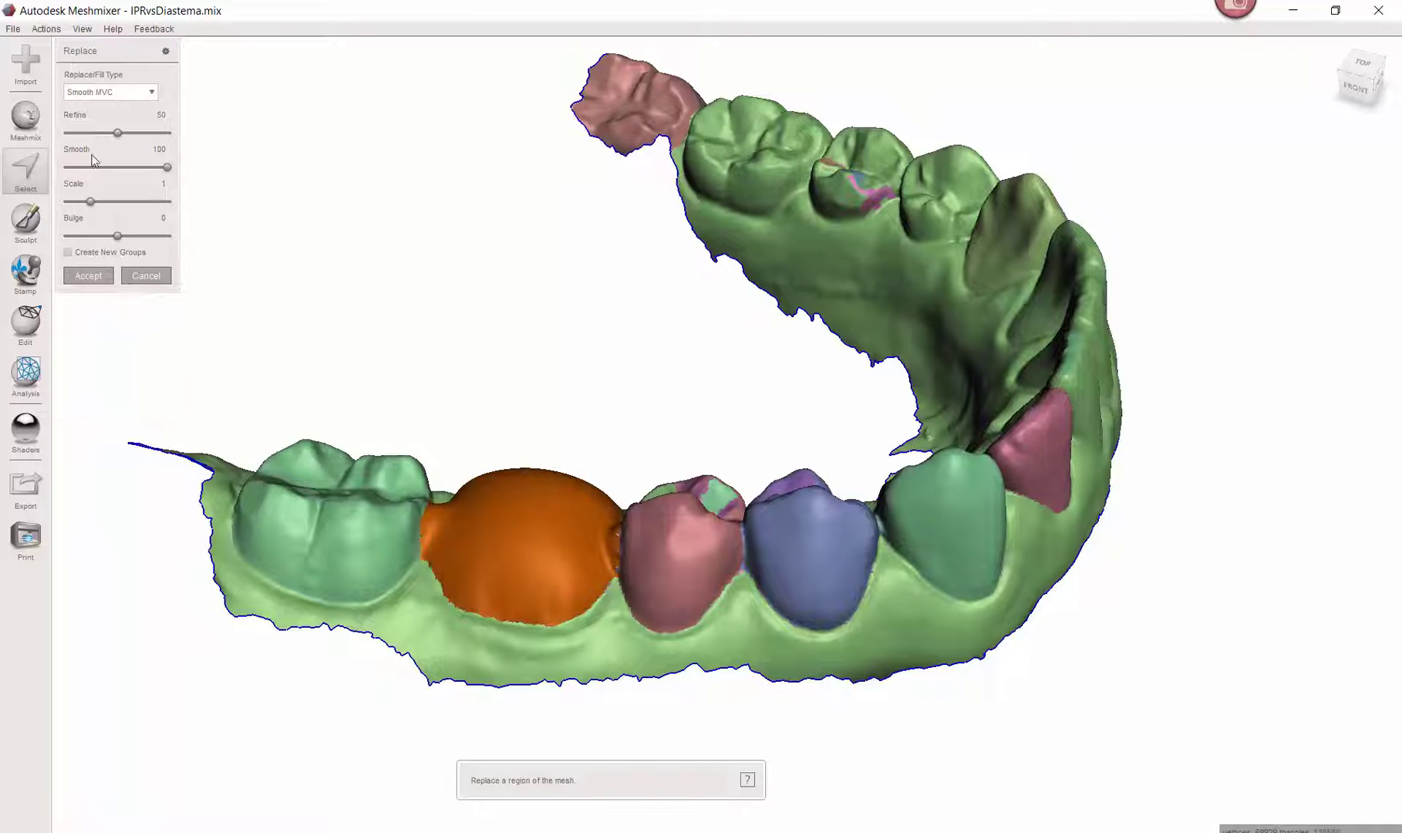
drag(90, 203, 82, 238)
click(79, 235)
right_drag(622, 476, 675, 460)
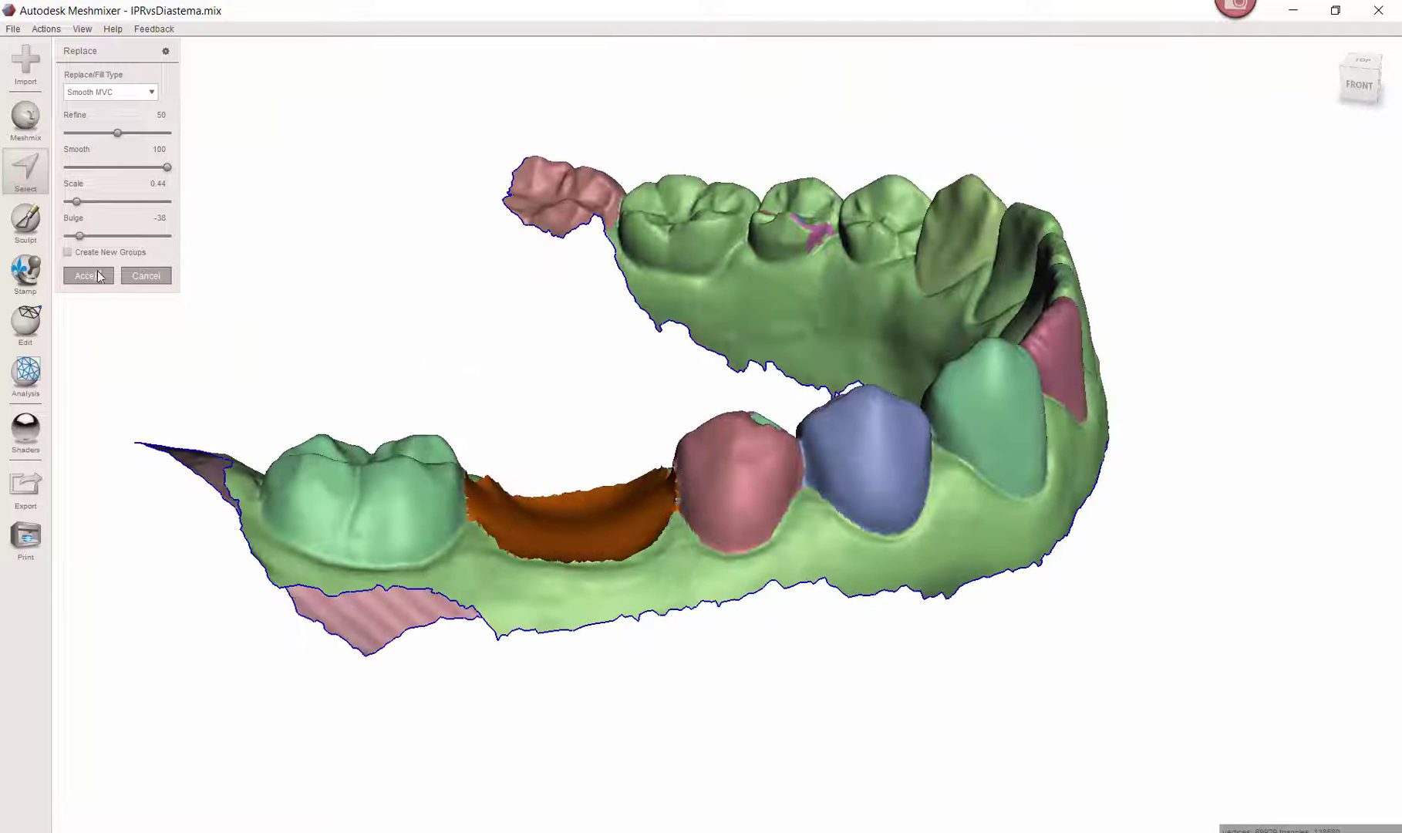
click(98, 276)
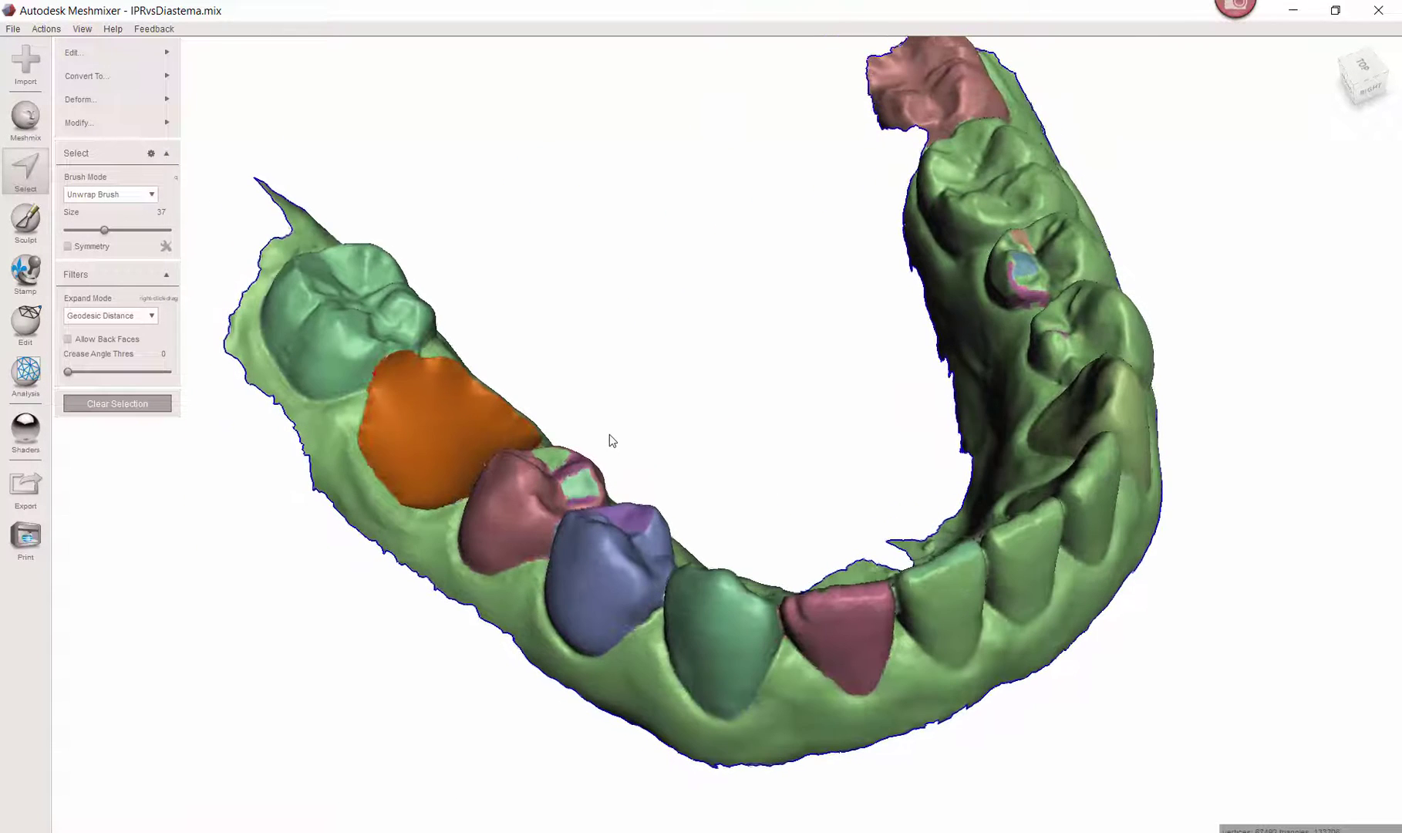